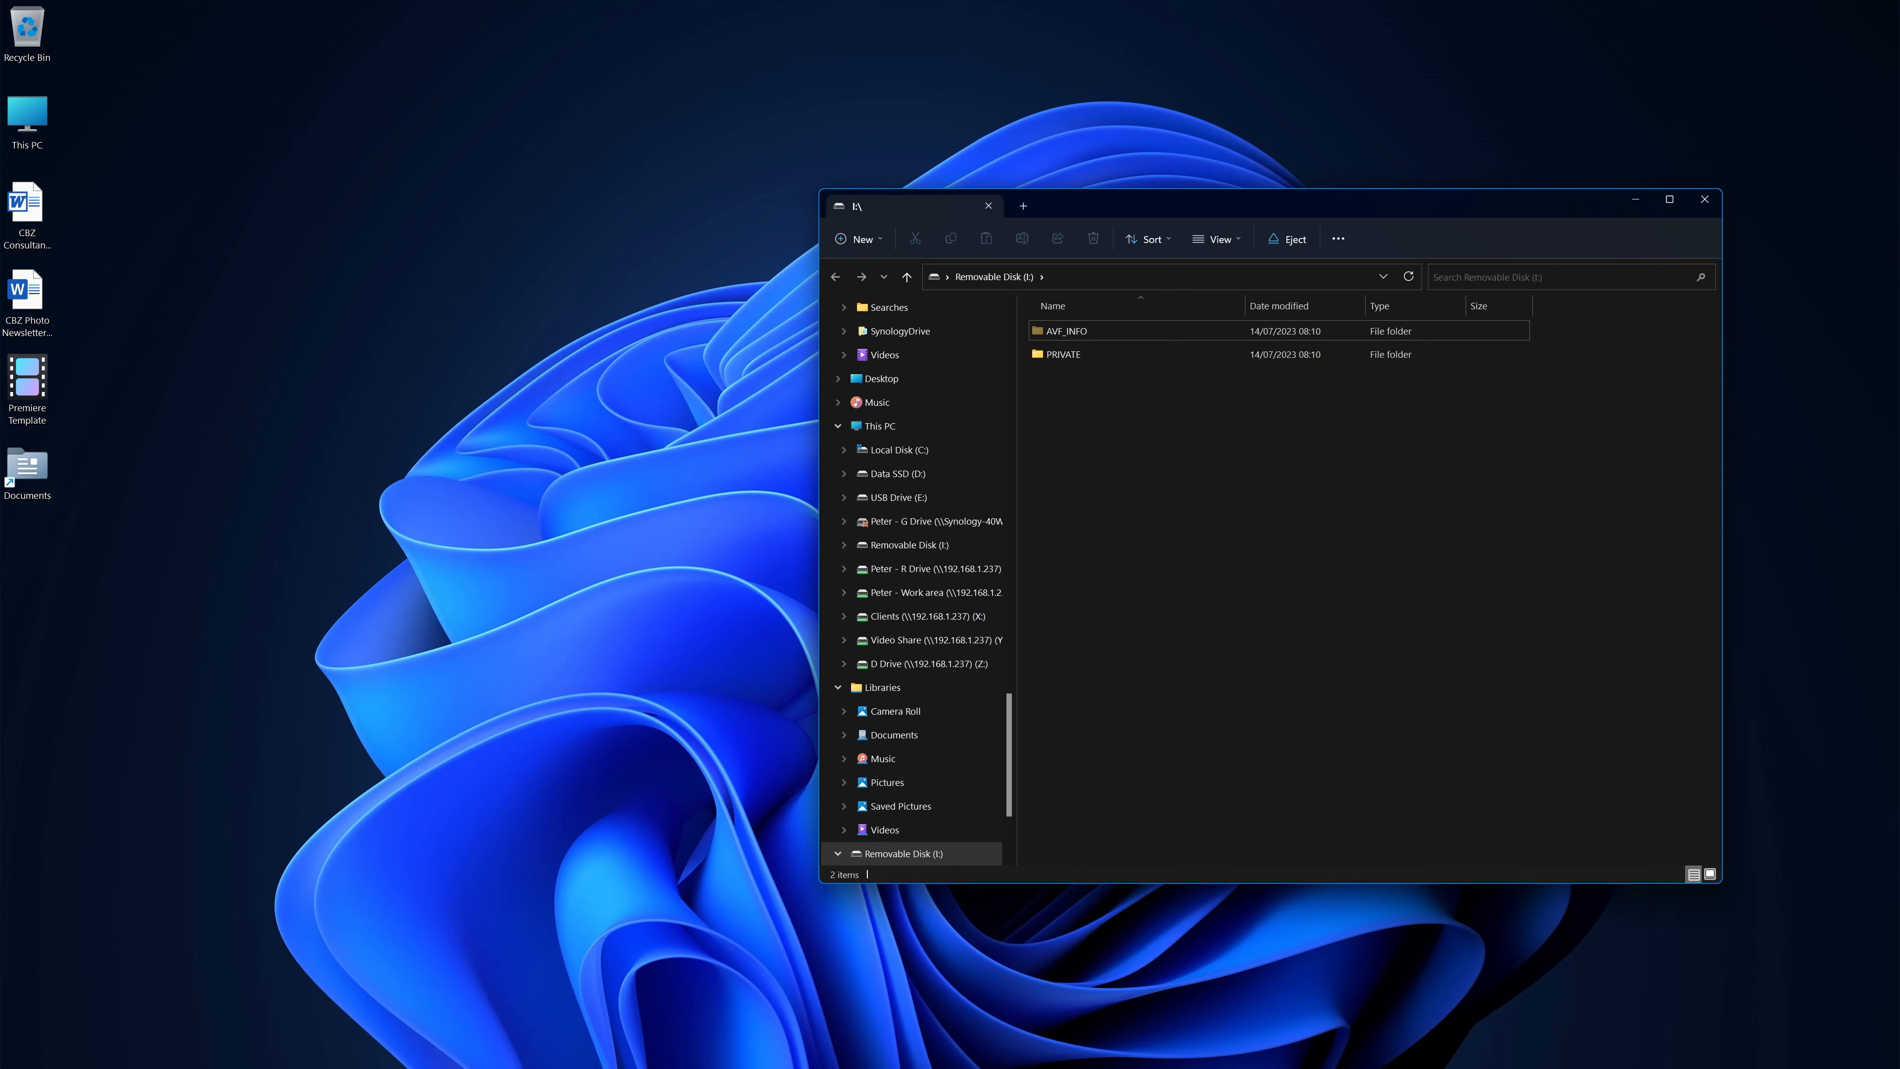
- Browse the video clips in the PRIVATE\M4ROOT\CLIP folder on Removable Disk (I:)
click(1044, 355)
double_click(1044, 355)
double_click(1046, 331)
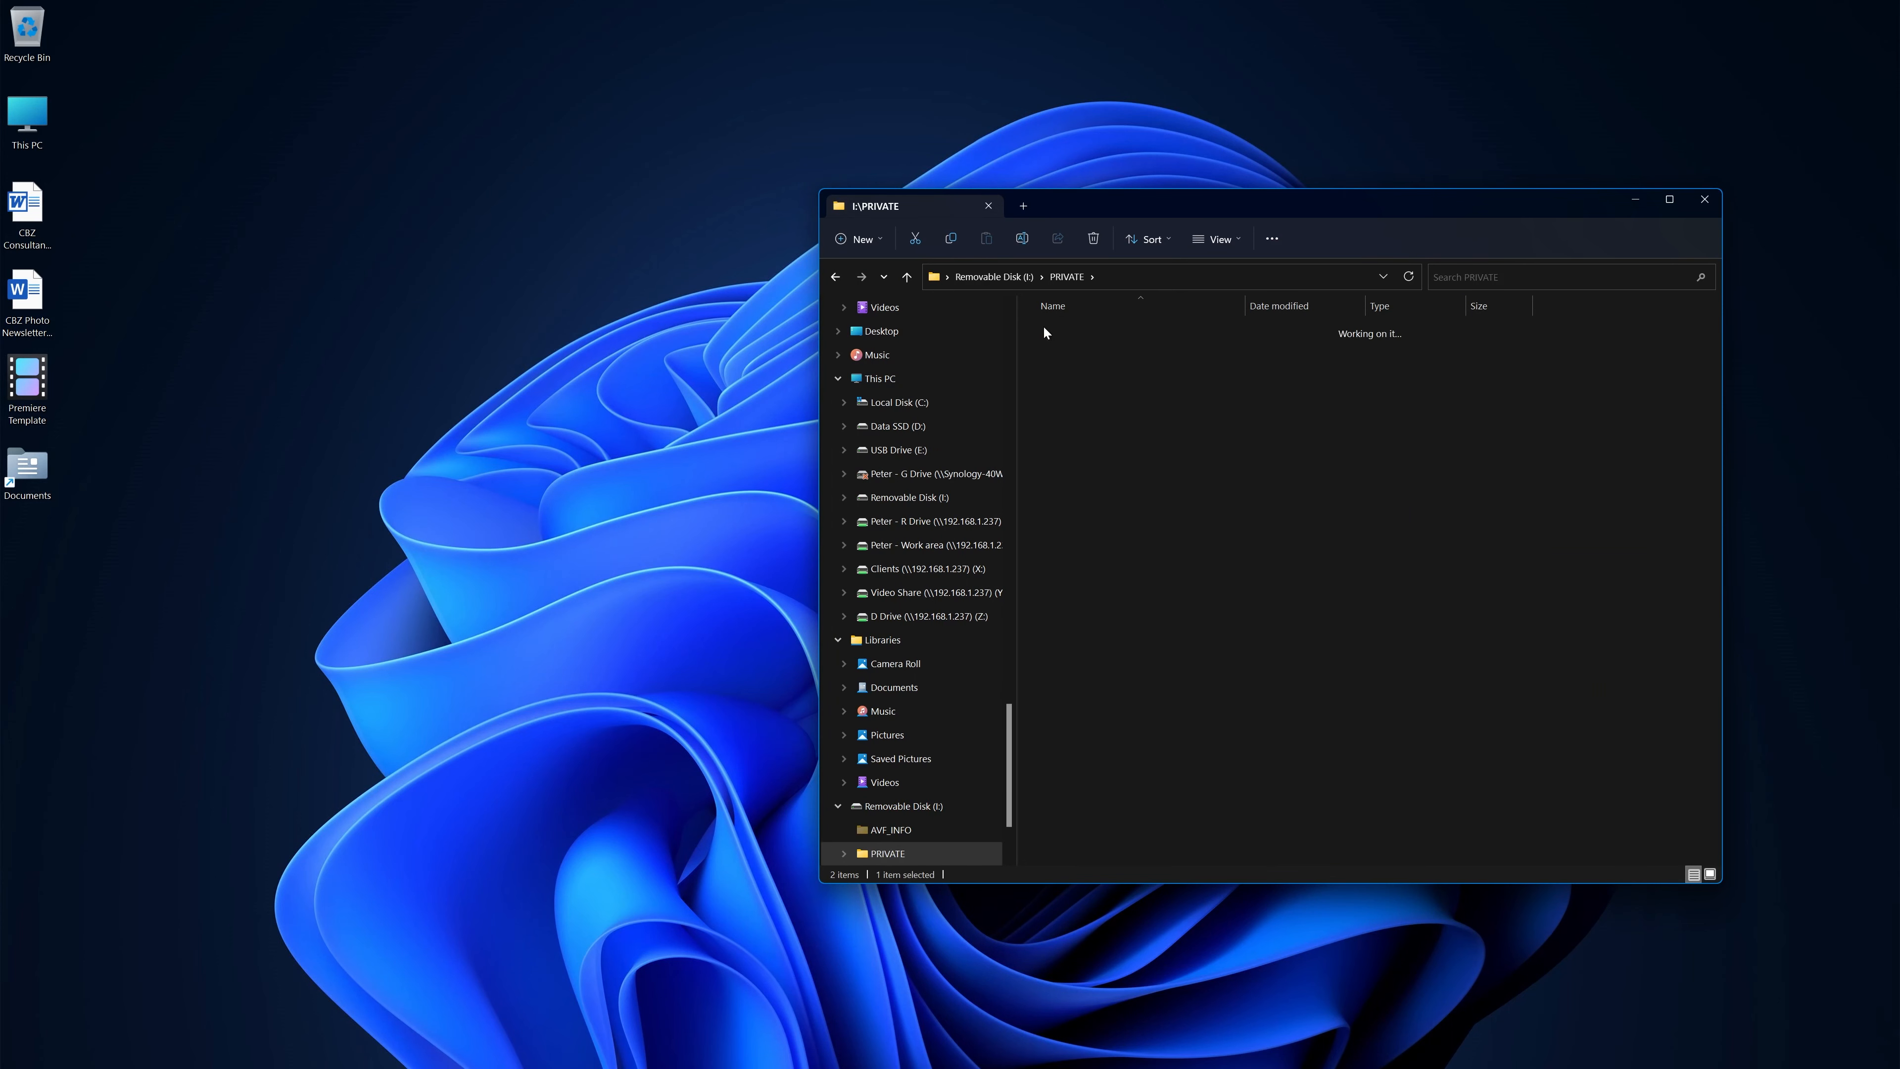
double_click(1046, 332)
scroll(1156, 479, down, 5)
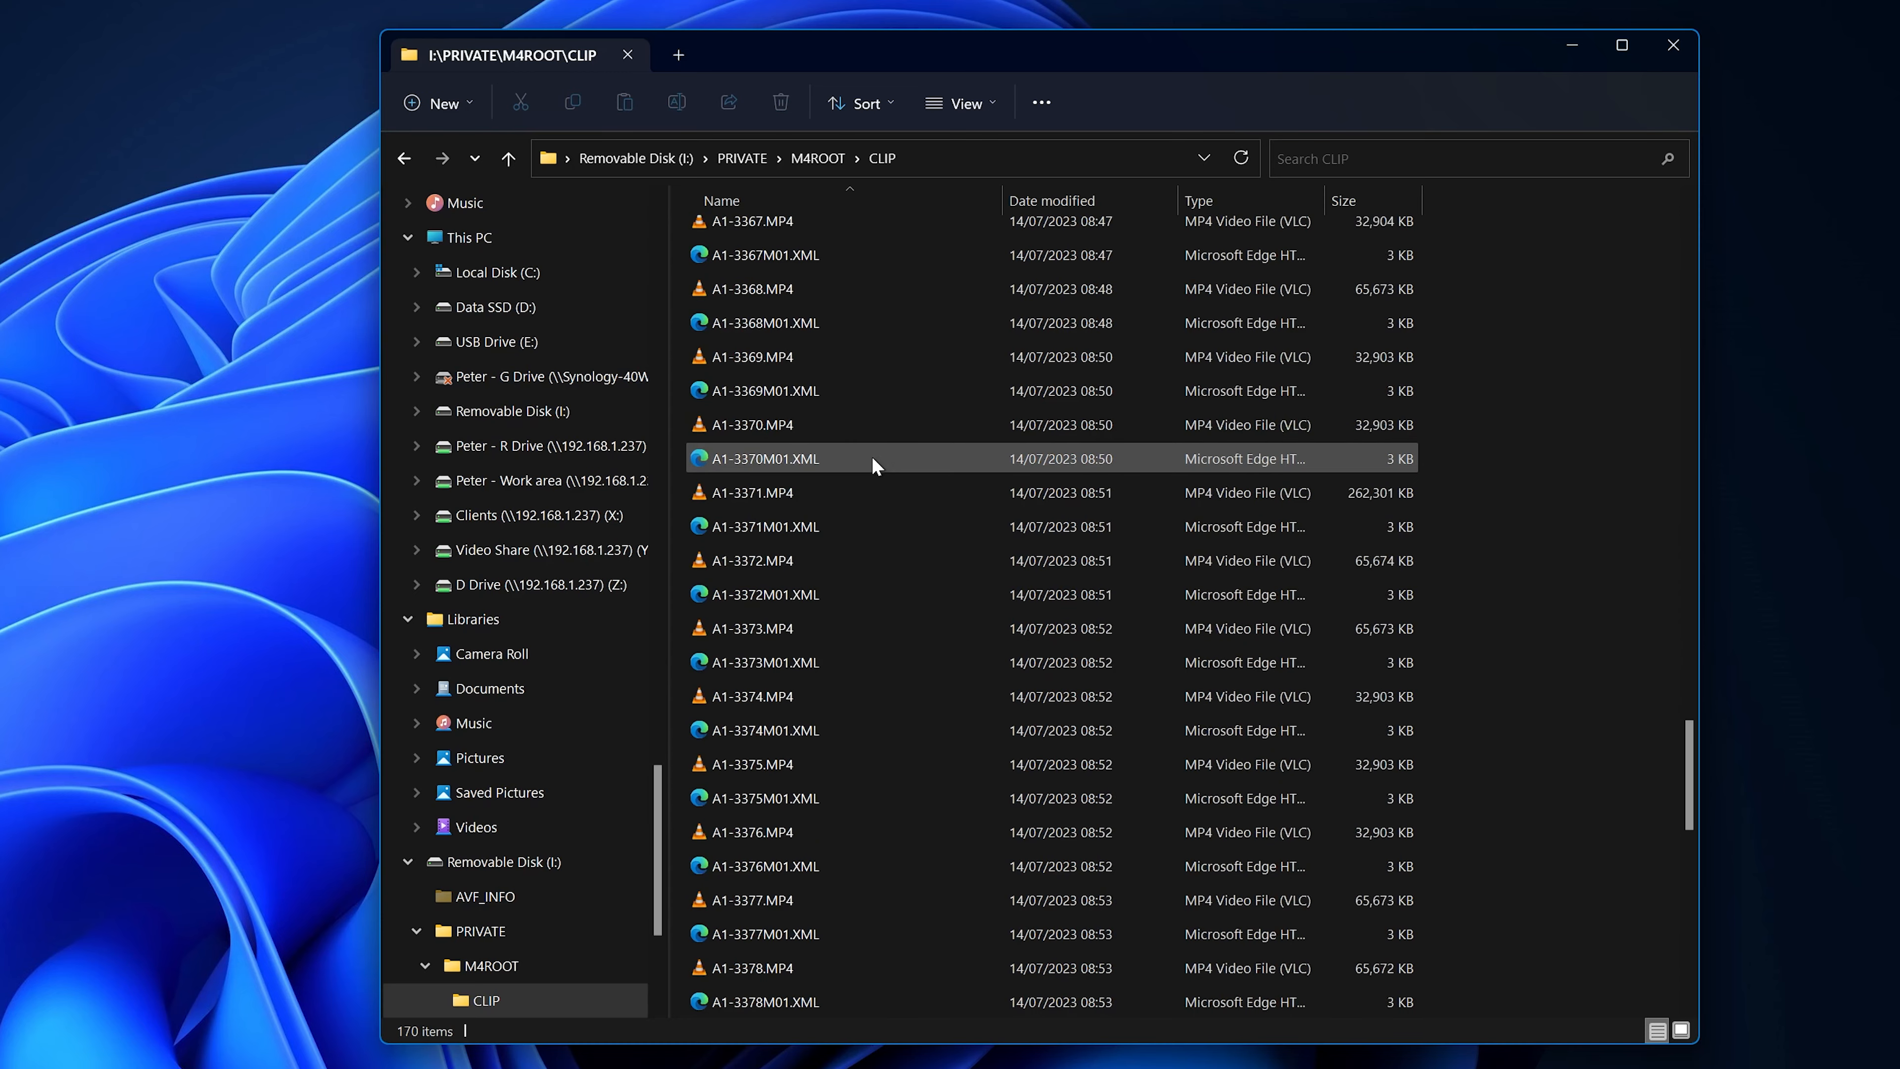
scroll(871, 457, down, 12)
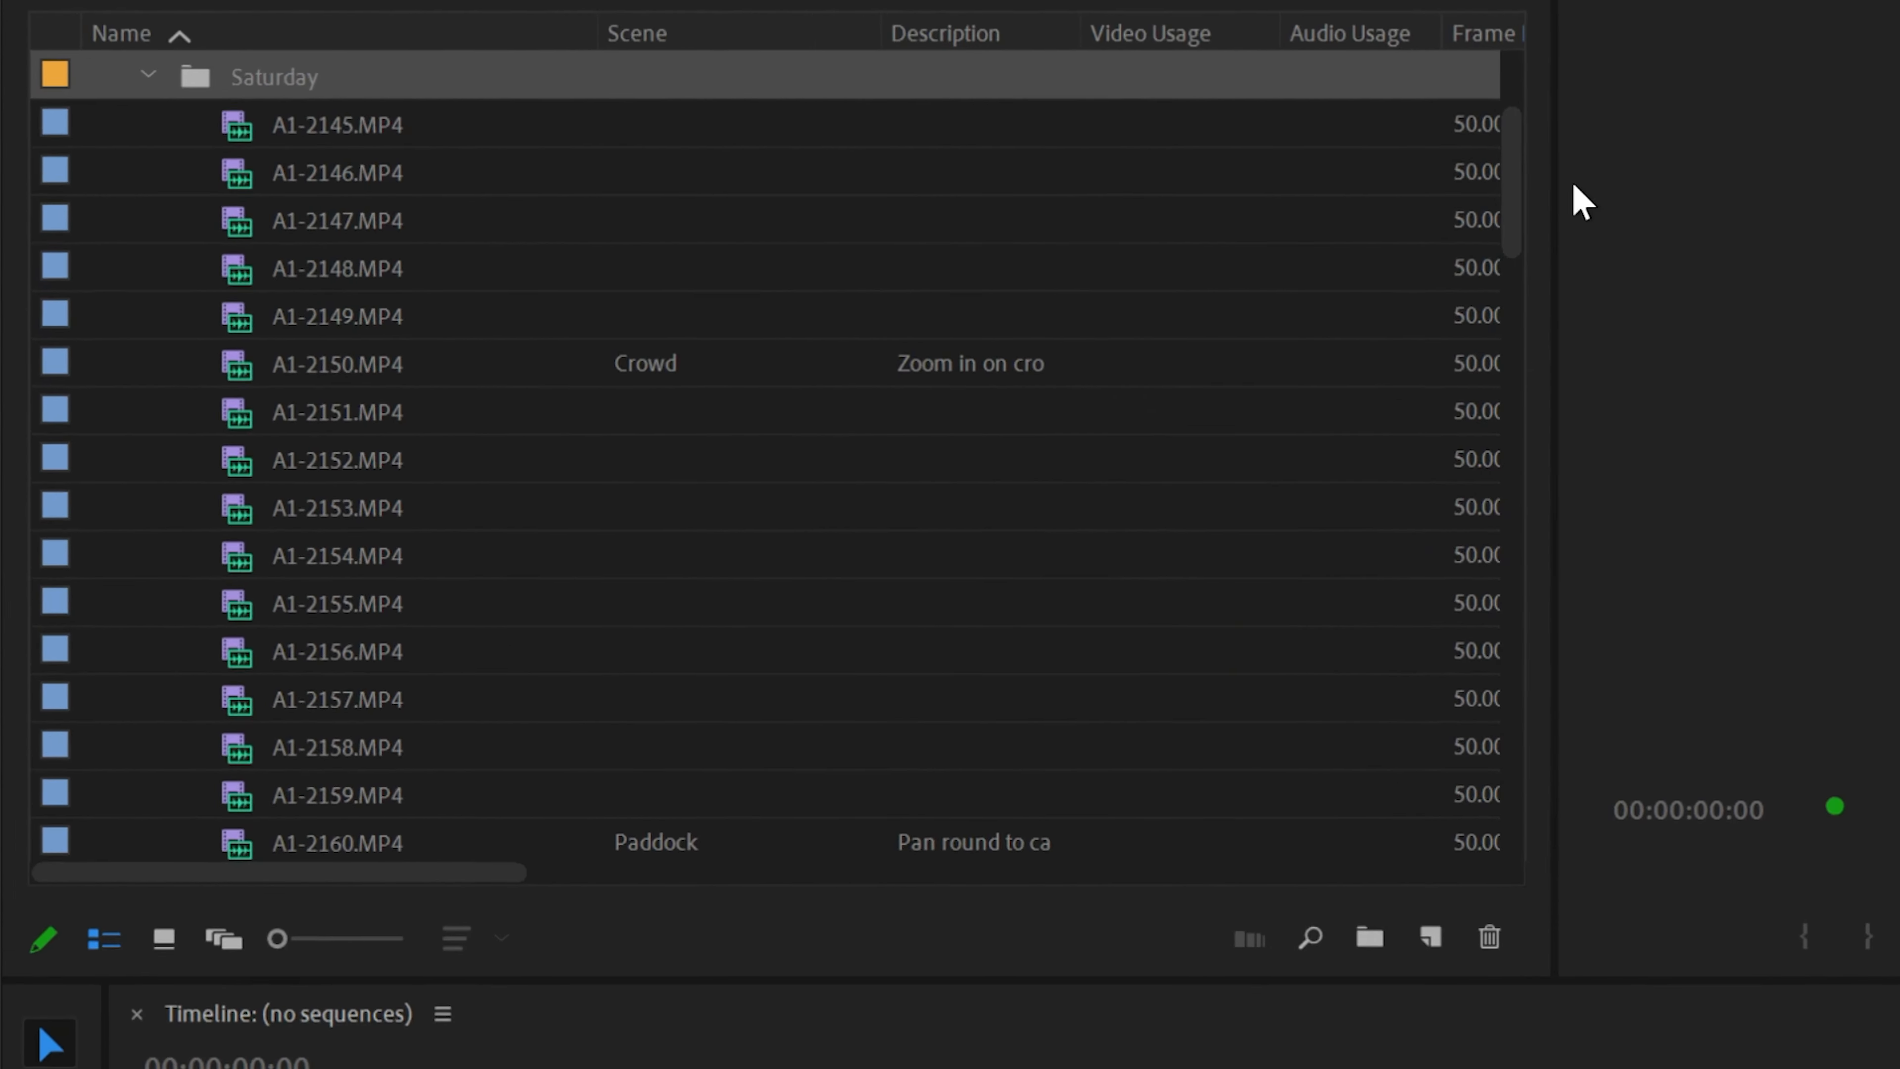
- Create a new sequence from the clips A1-2145.MP4 to A1-2167.MP4 in the Saturday bin
drag(1509, 188, 1508, 479)
drag(1695, 498, 1713, 180)
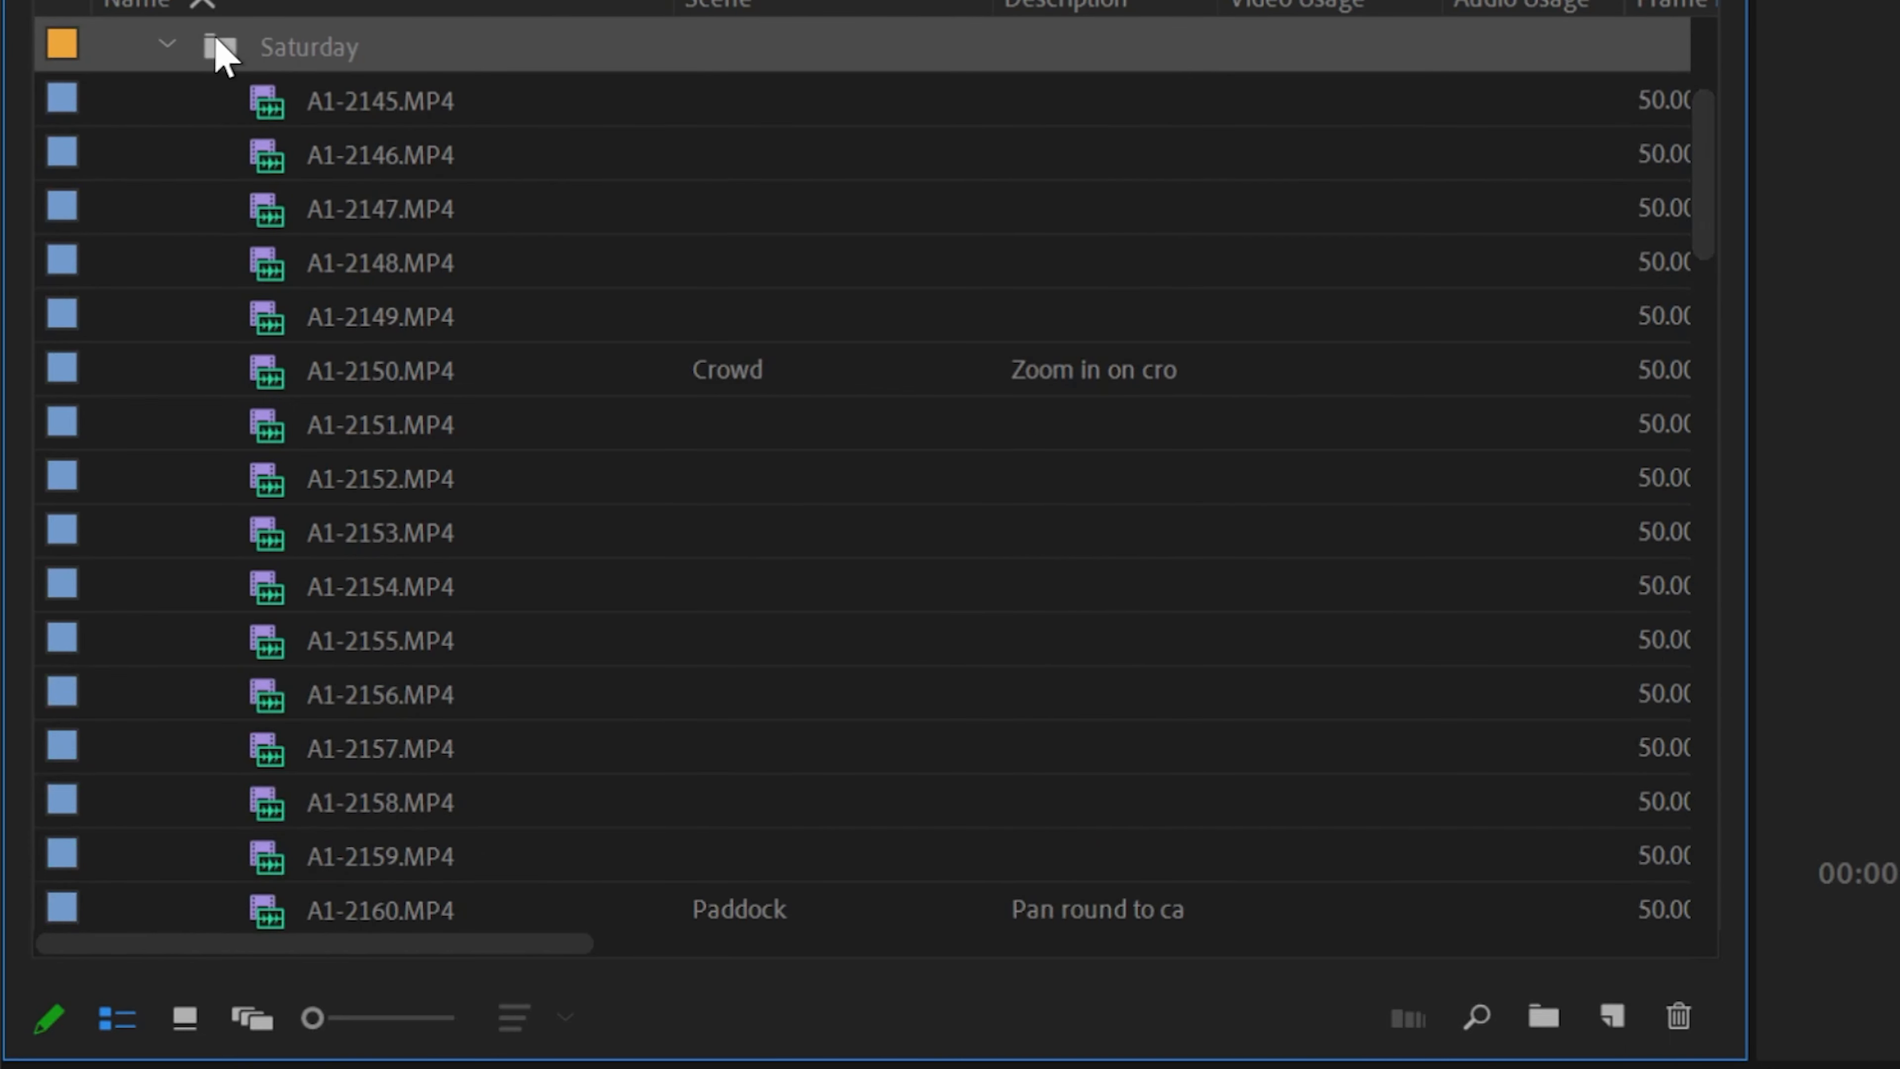
click(254, 105)
scroll(880, 677, down, 1)
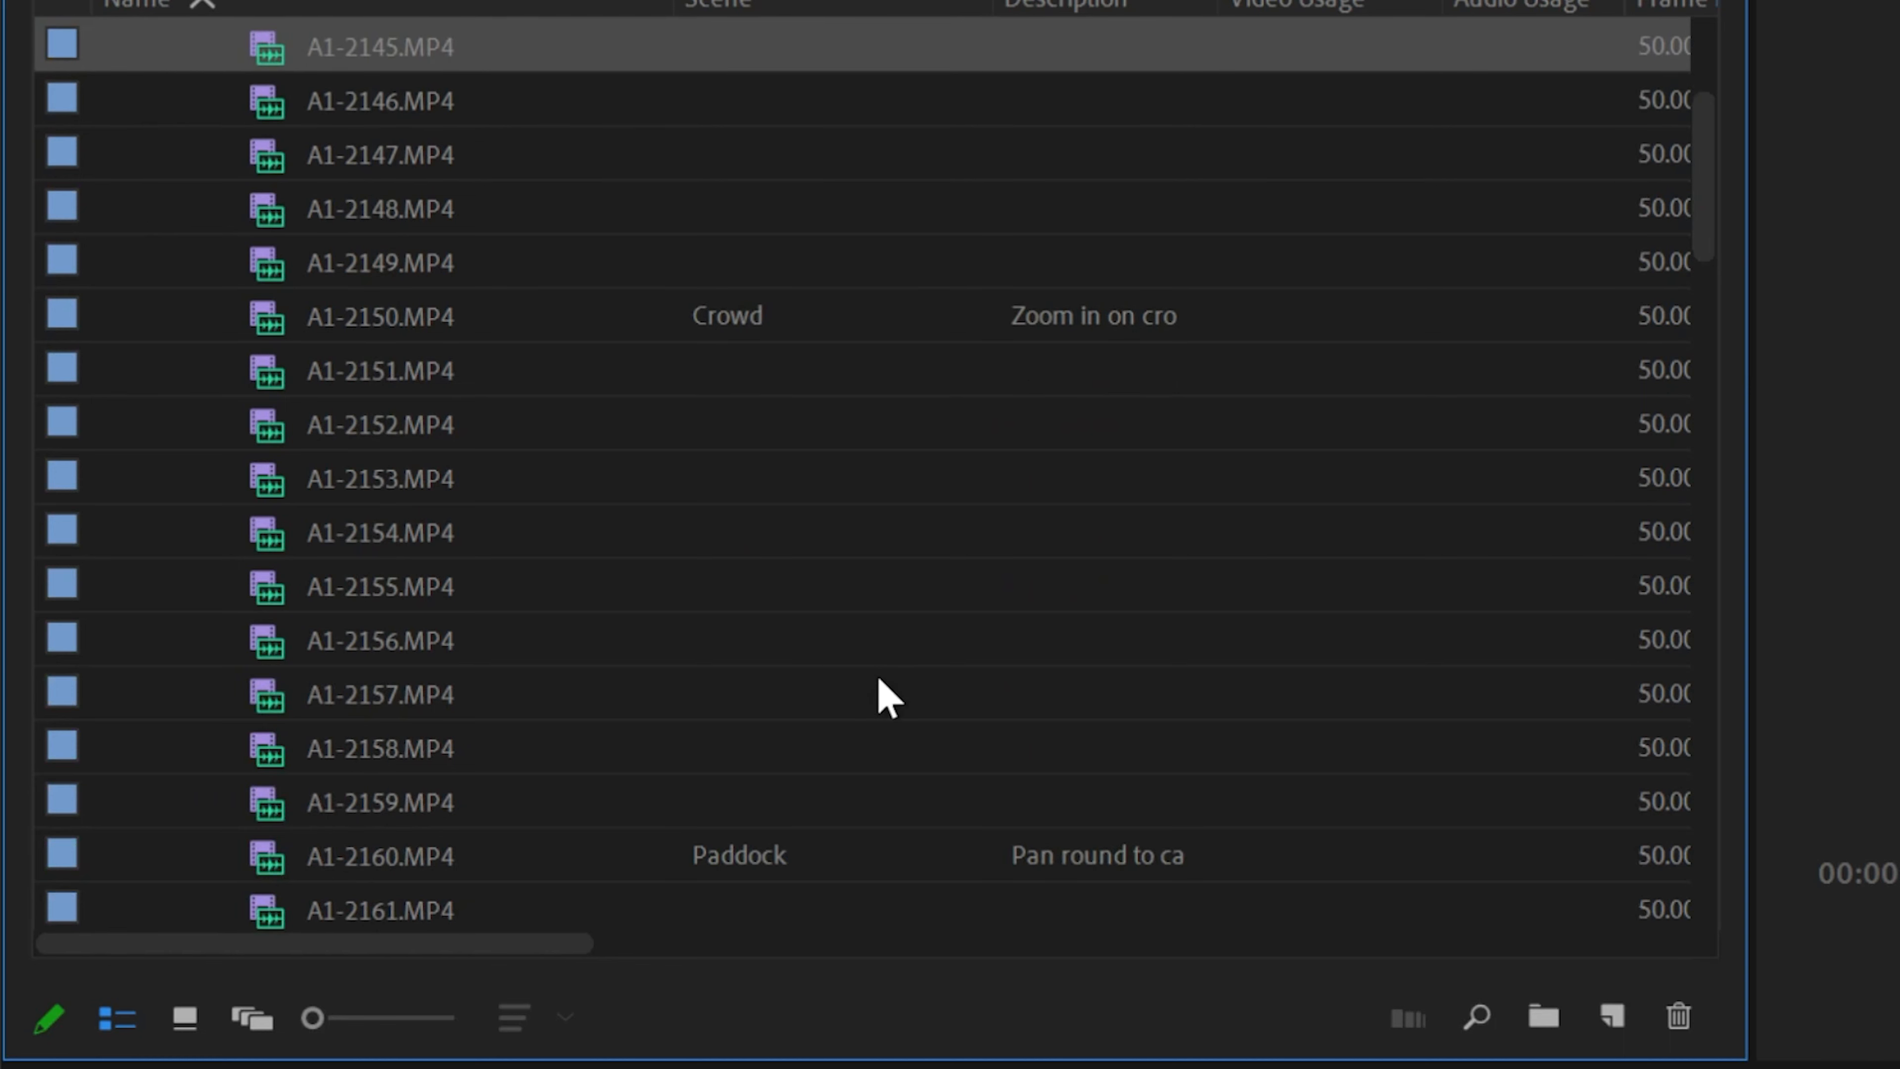
scroll(800, 692, down, 3)
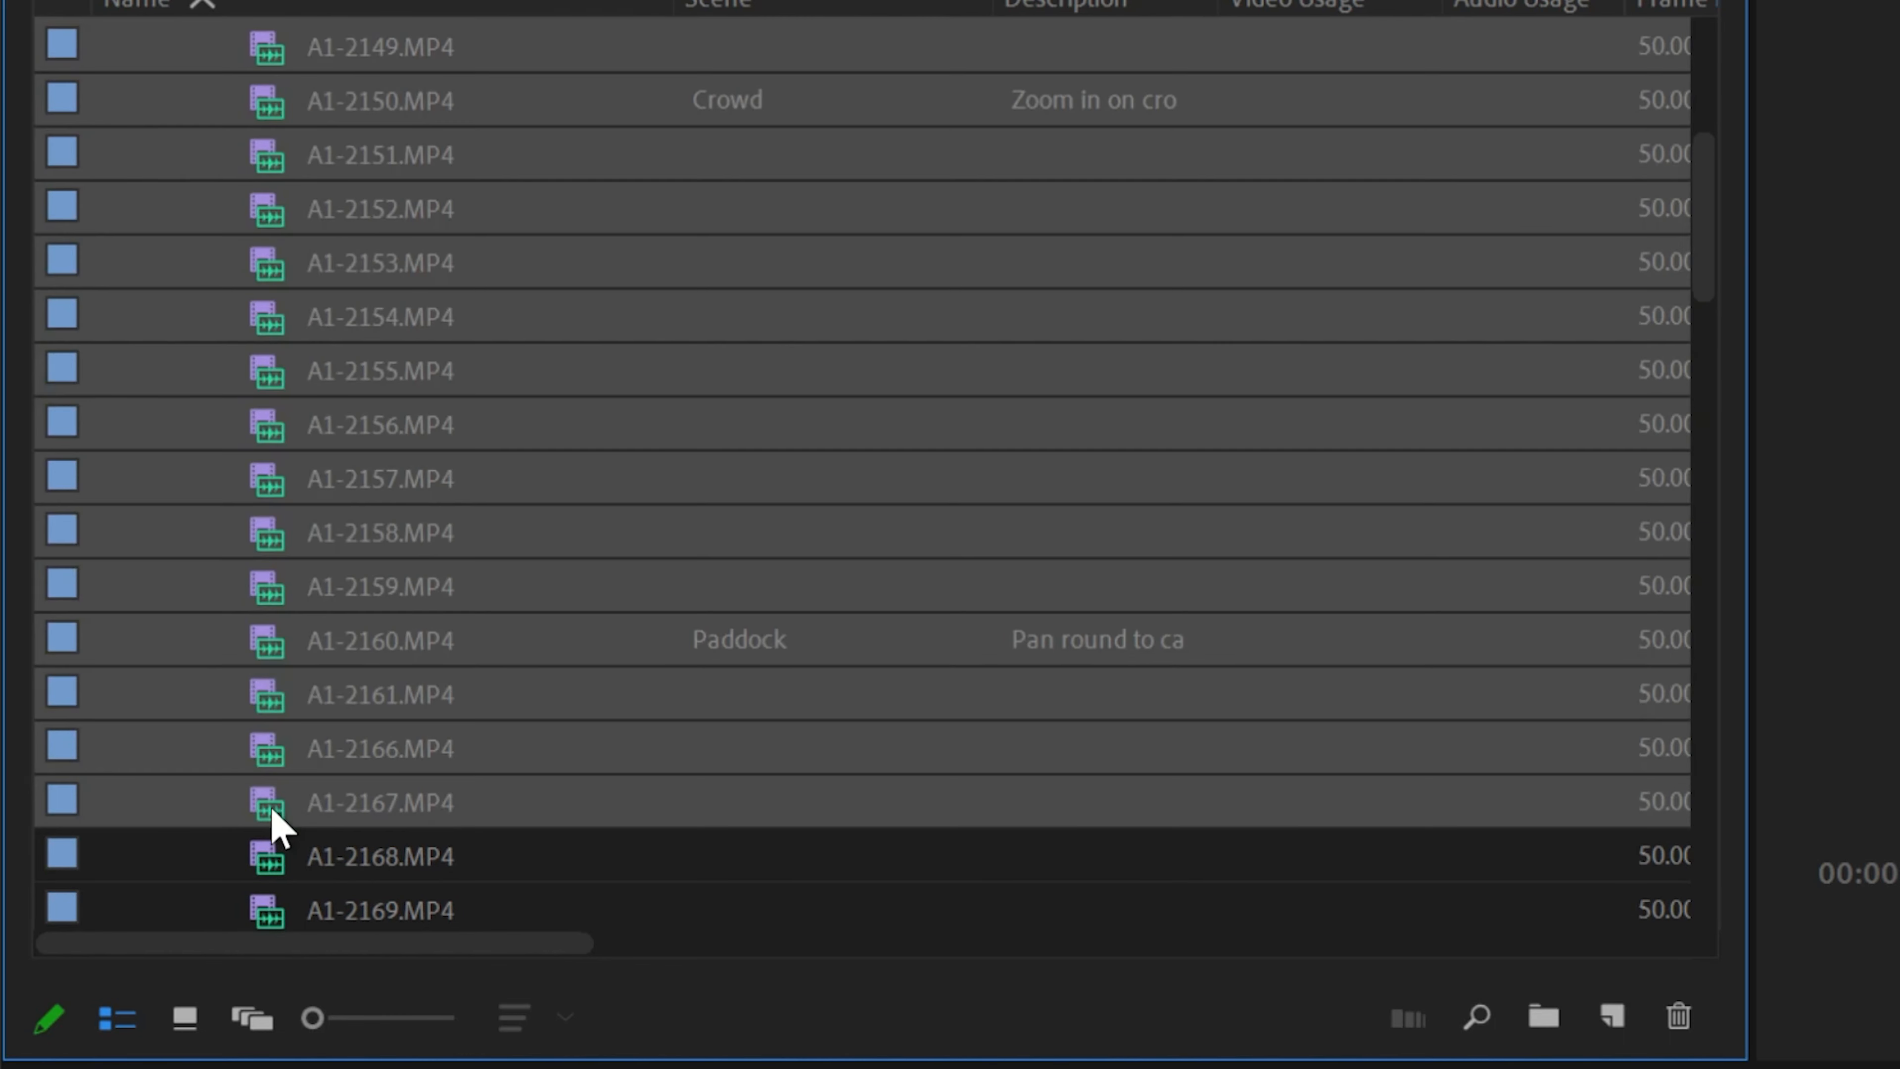
shift+click(269, 809)
right_click(263, 266)
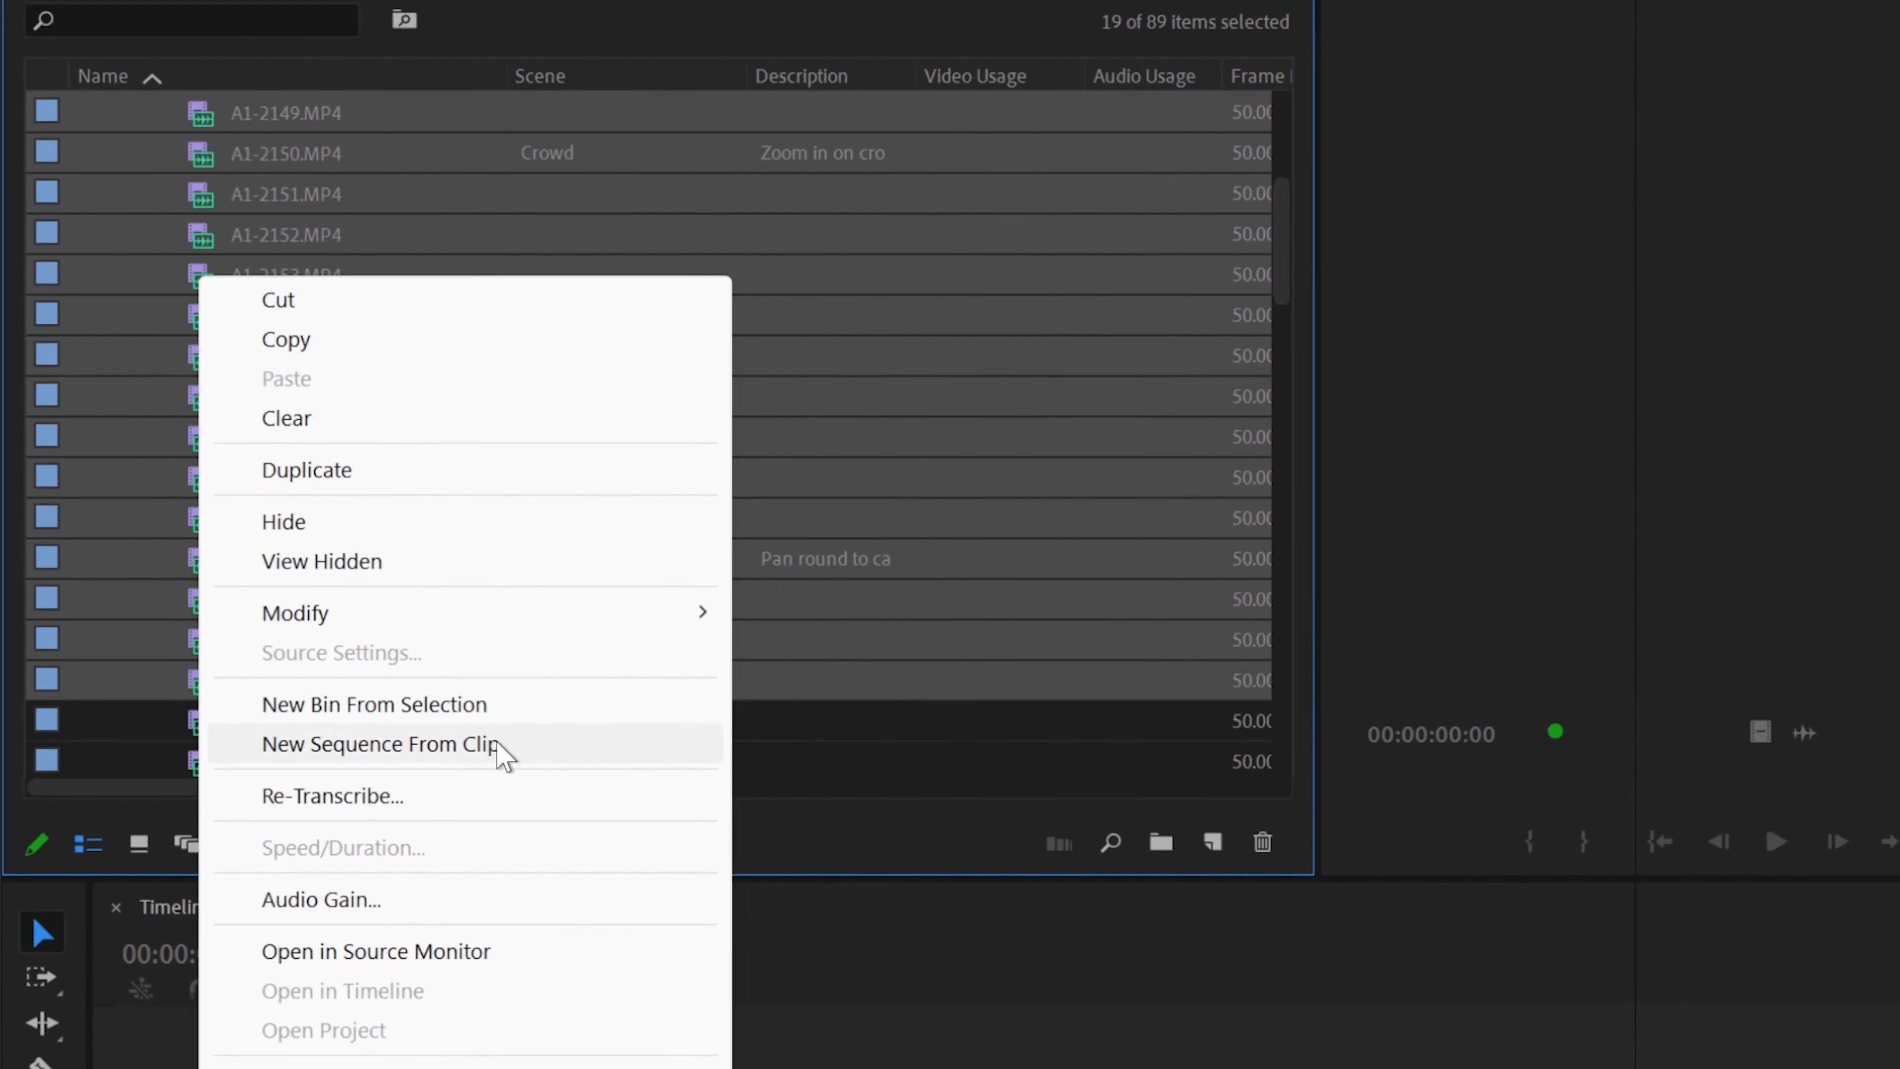
click(661, 885)
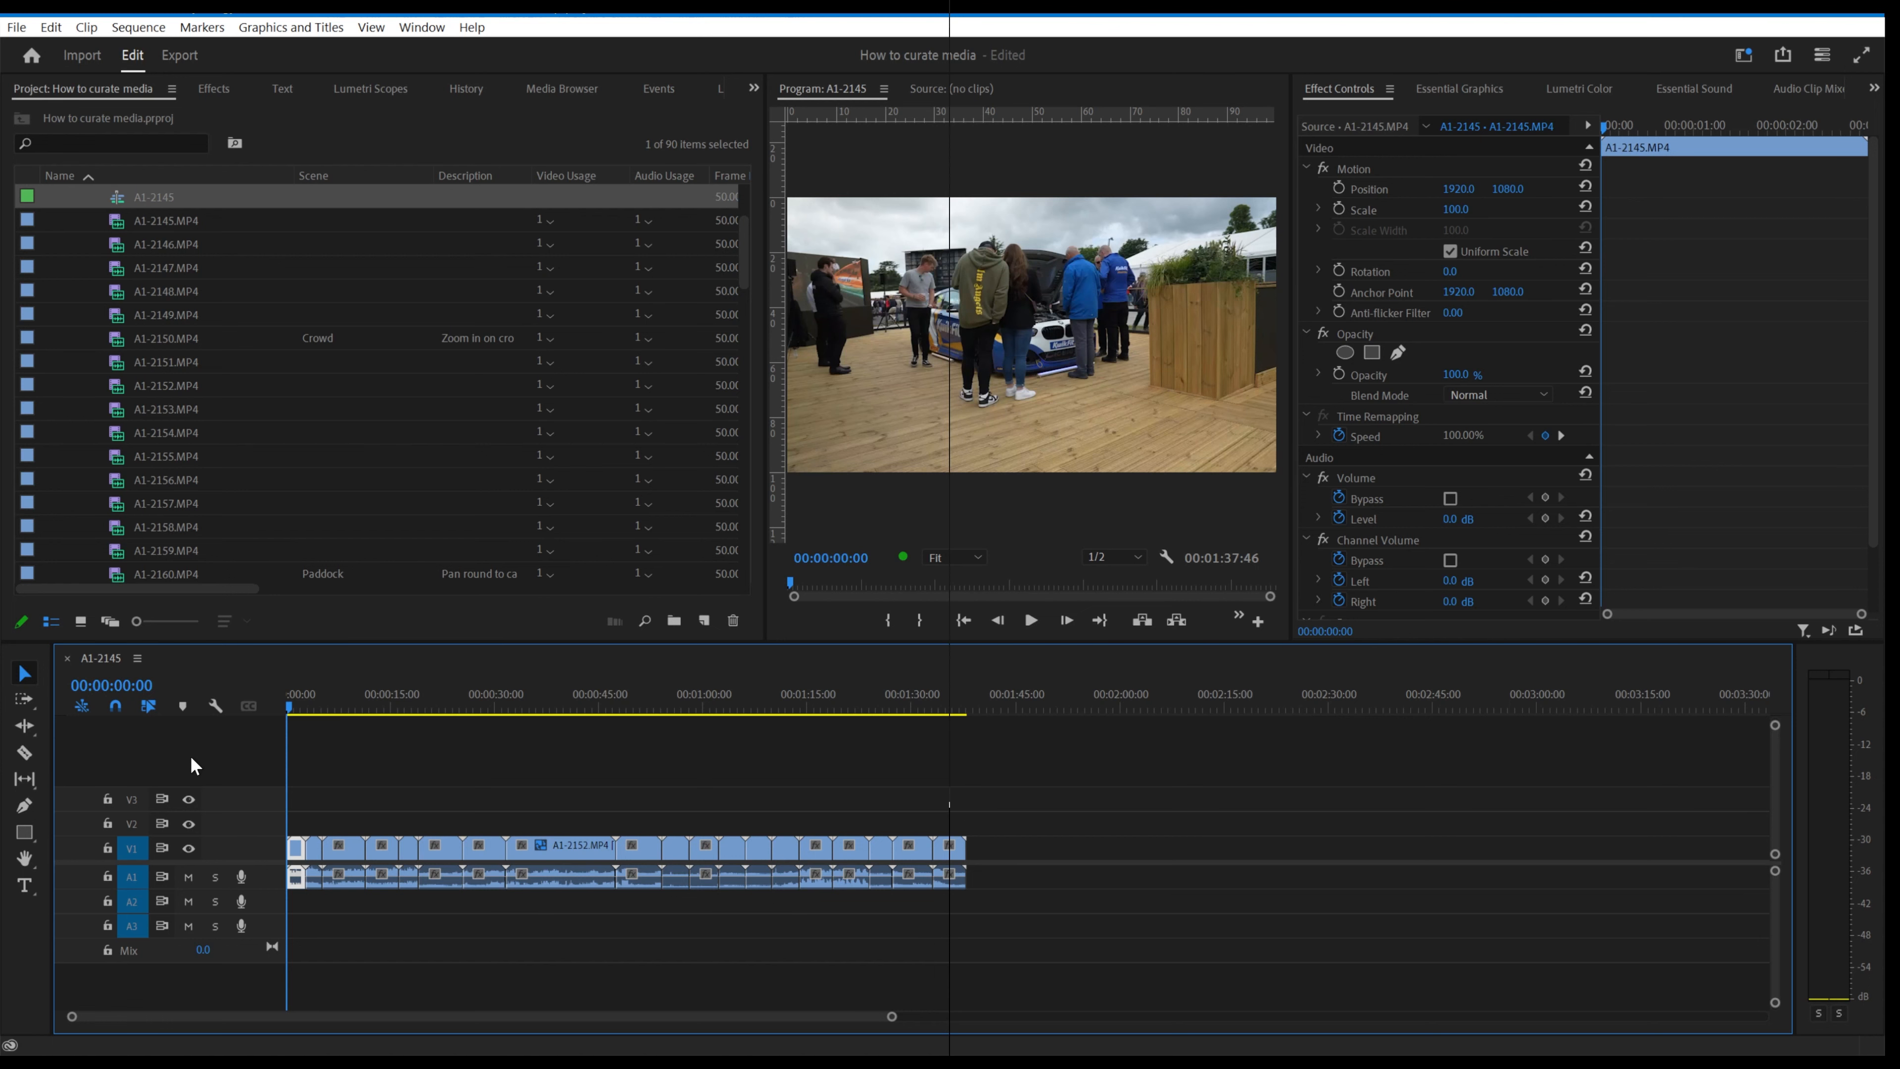
- Create a new sequence named Rough Cut with the custom 4k 50p preset
key(ctrl+n)
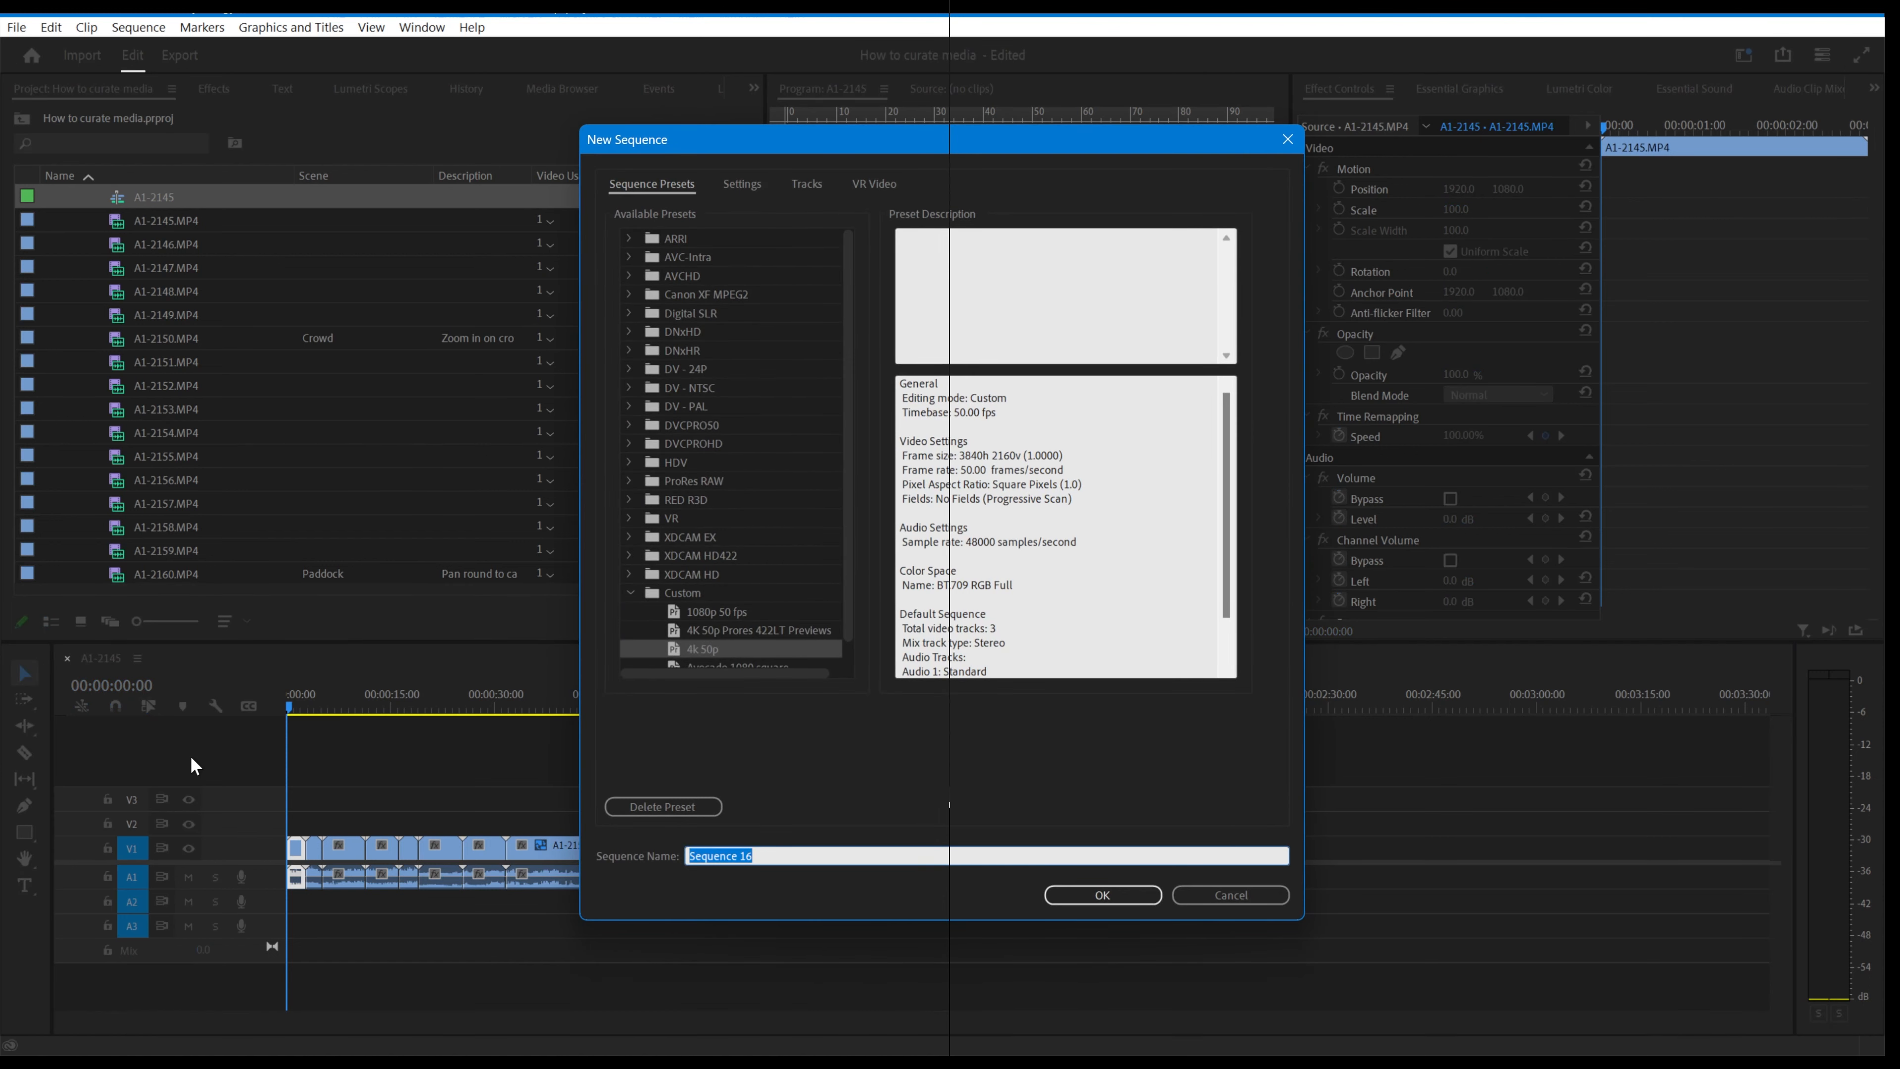
text(Rough Cut)
key(Return)
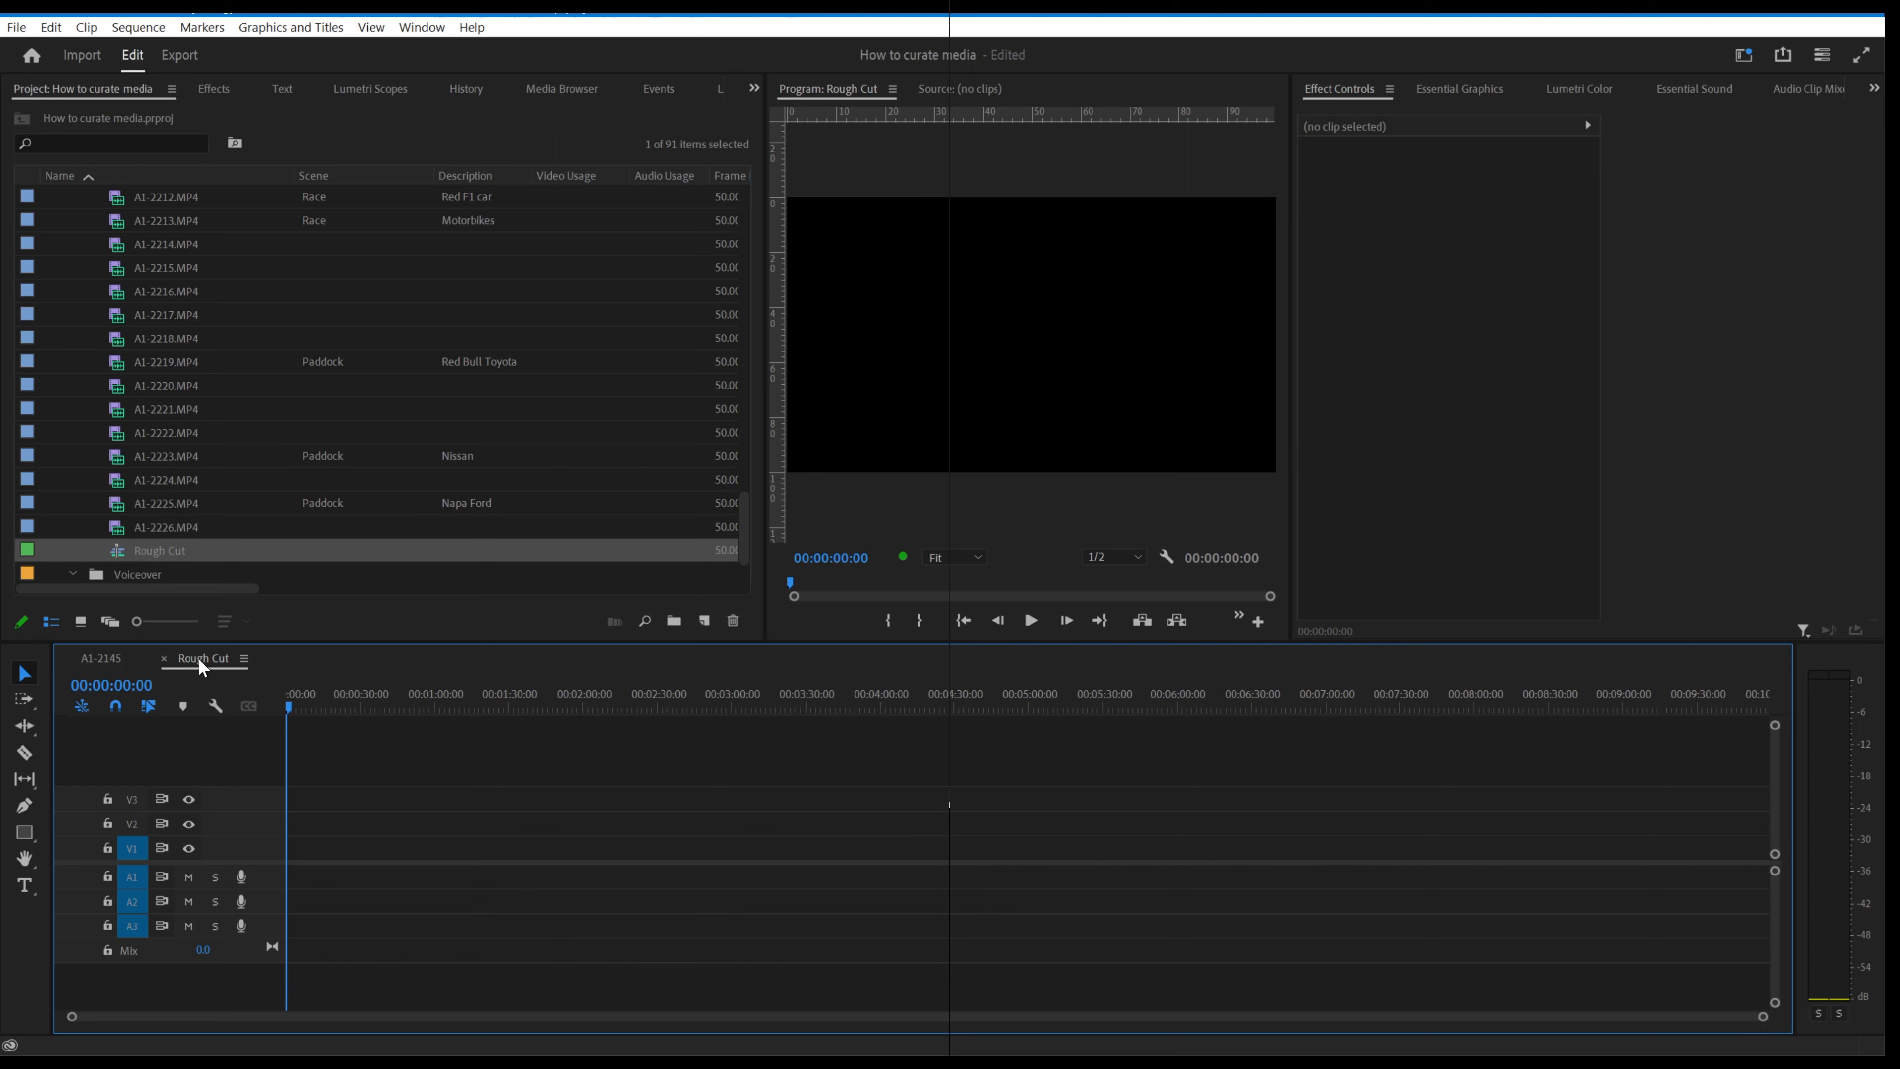
- Stack the A1-2145 timeline above the Rough Cut timeline and enlarge the timeline area's height
click(100, 658)
drag(101, 658, 757, 706)
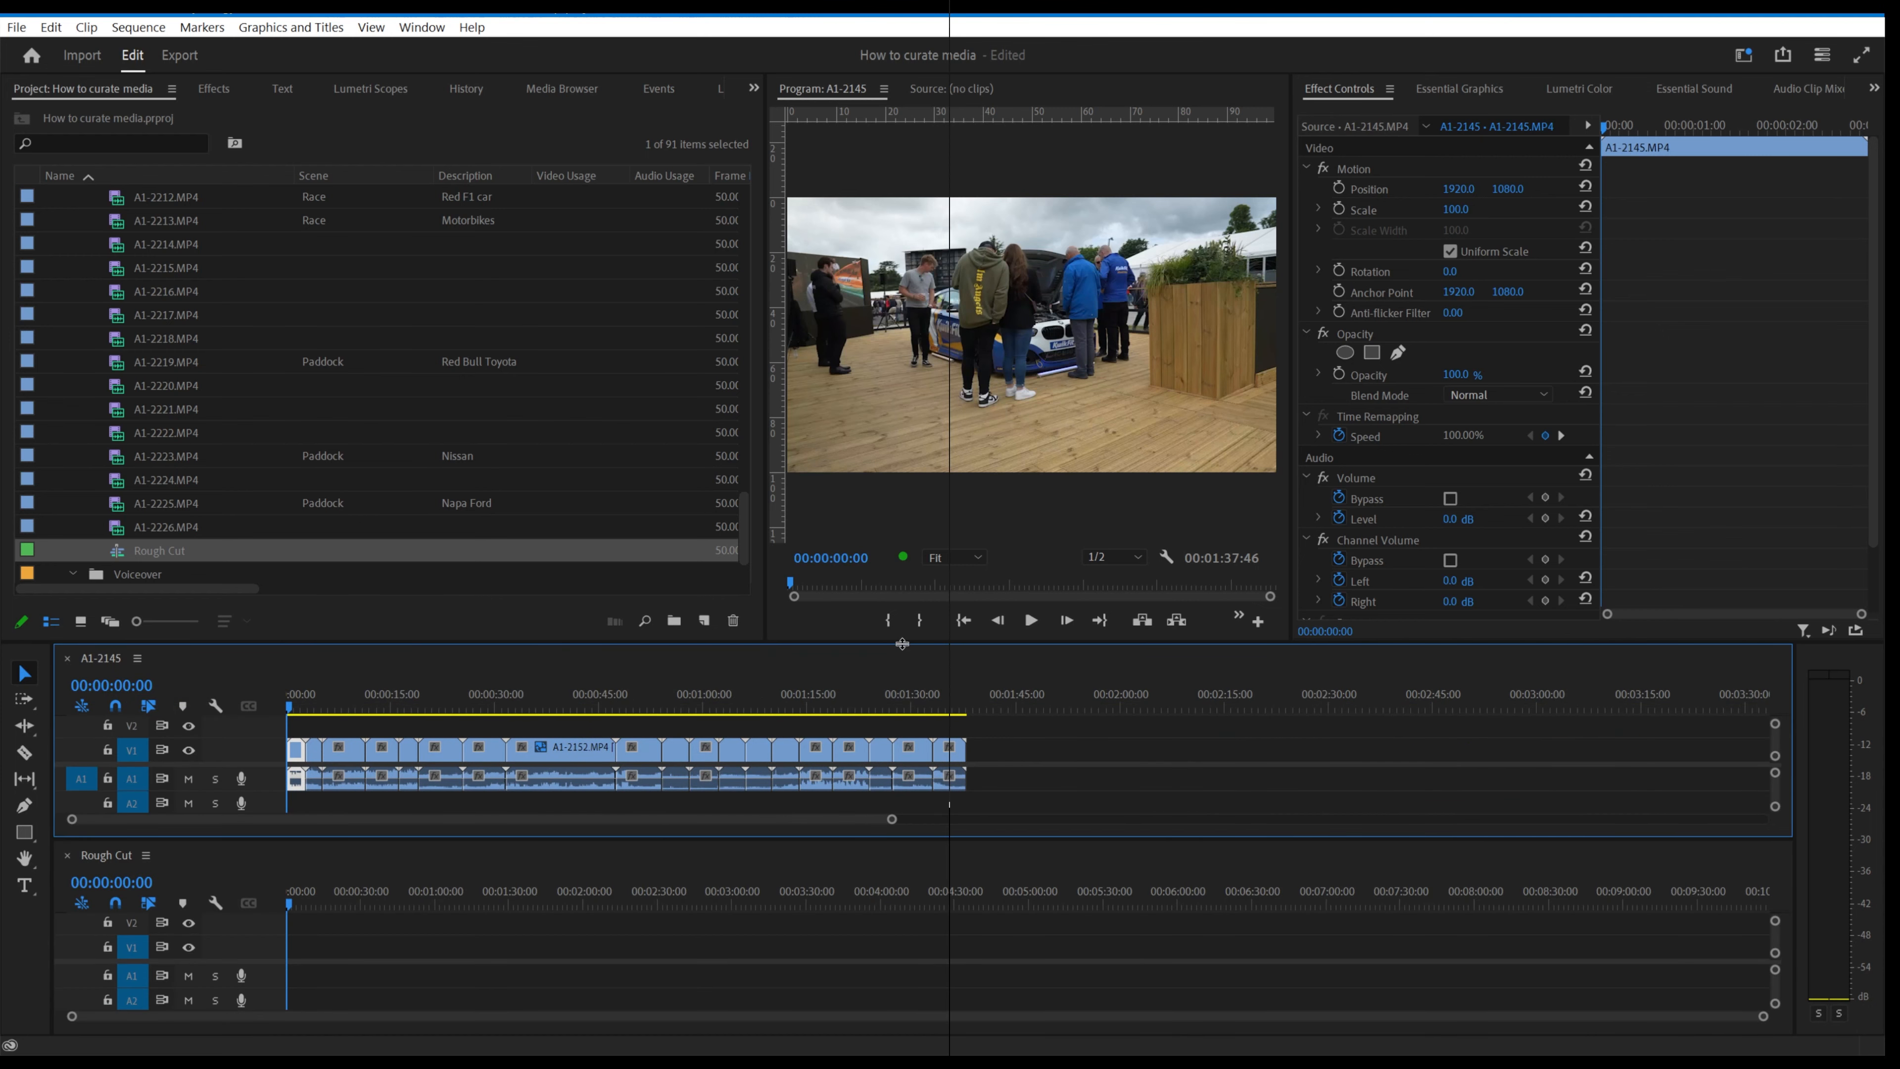
drag(902, 643, 913, 561)
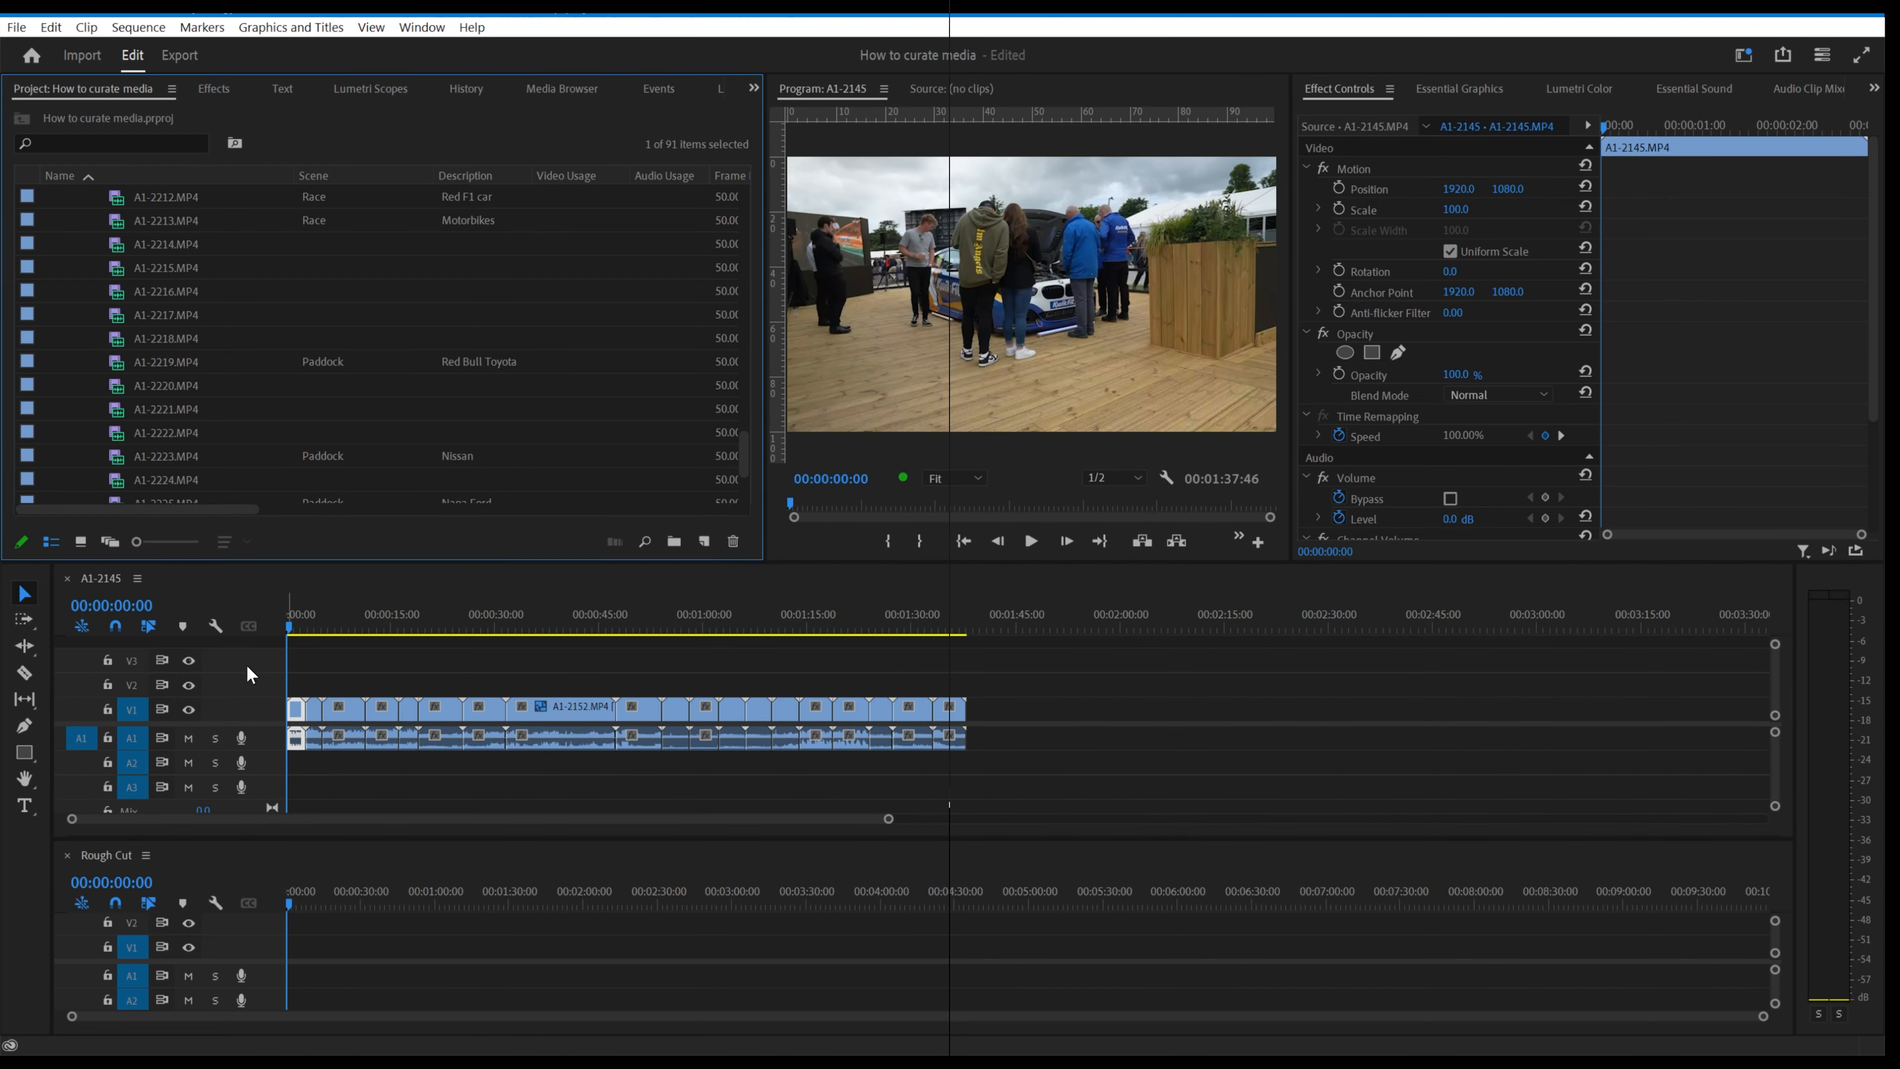
- Expand the V1 video track in both the A1-2145 and Rough Cut timelines for clip thumbnails
click(346, 715)
key(=)
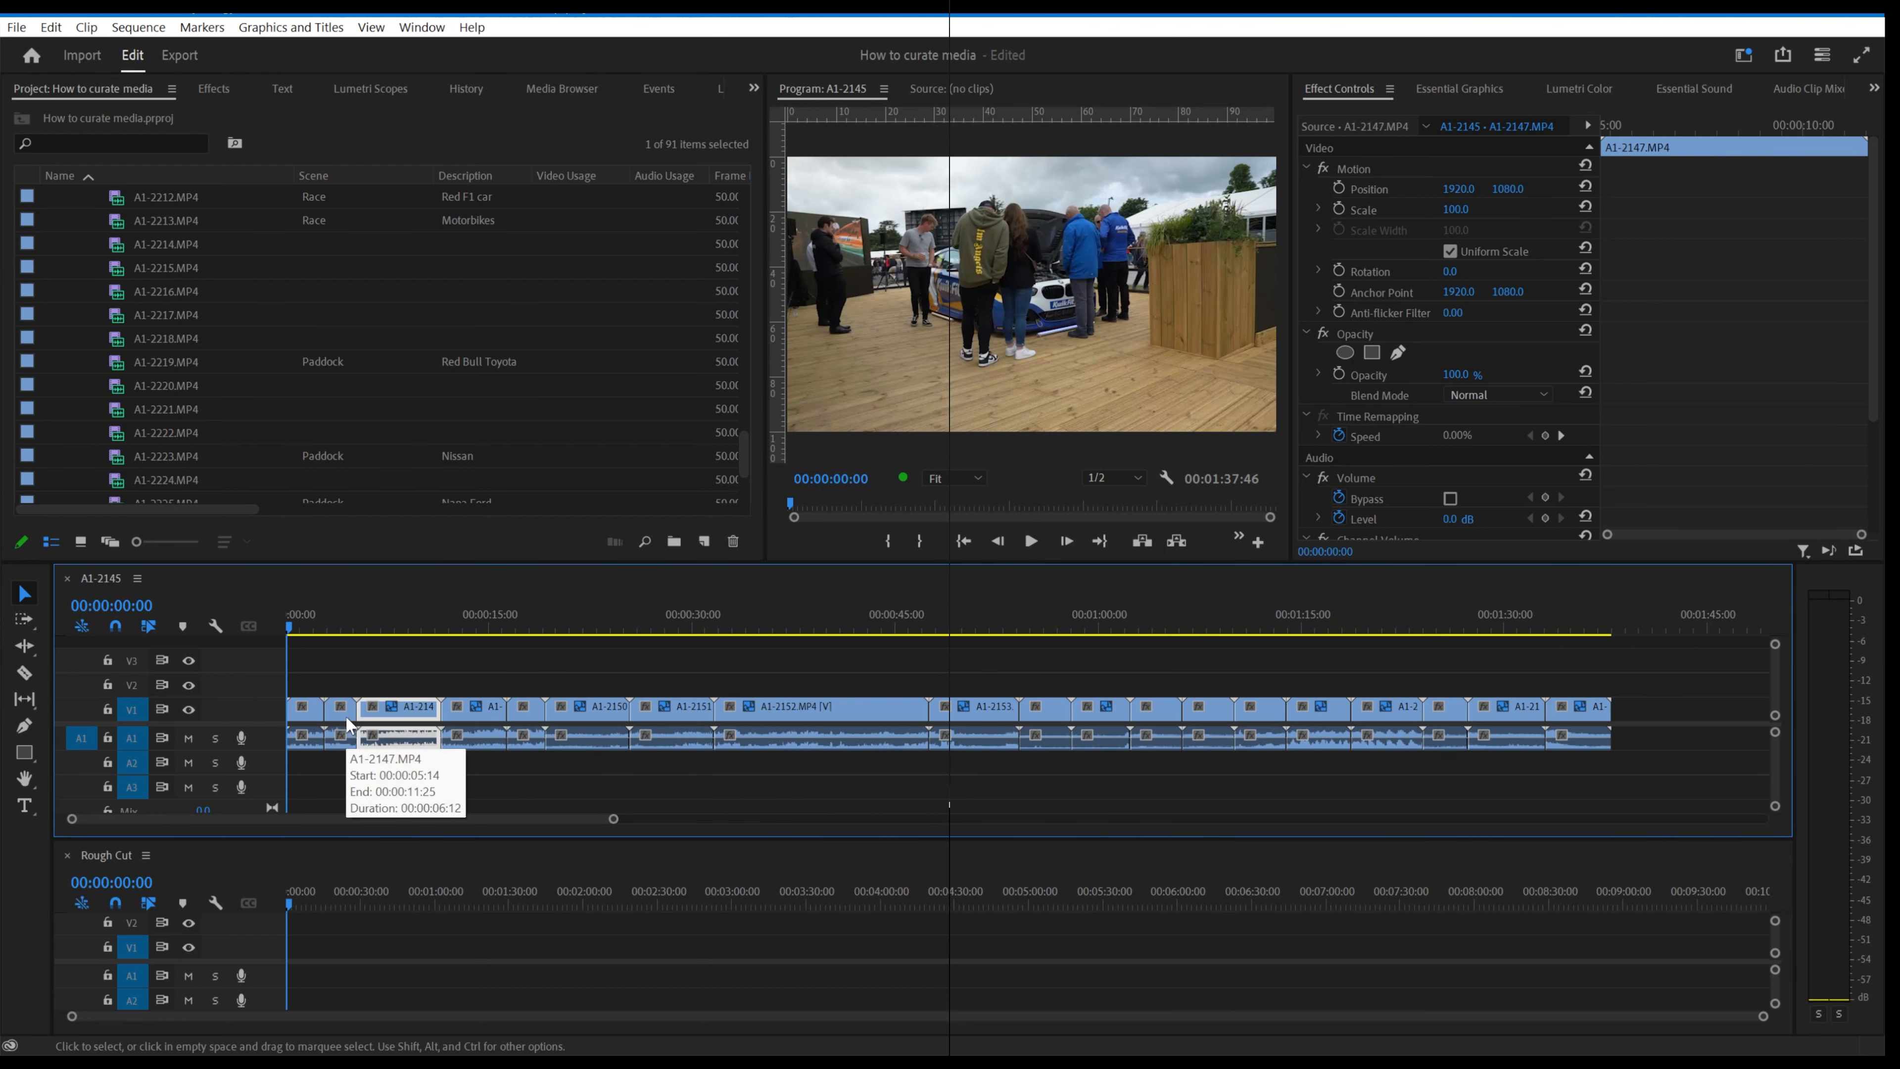
double_click(255, 704)
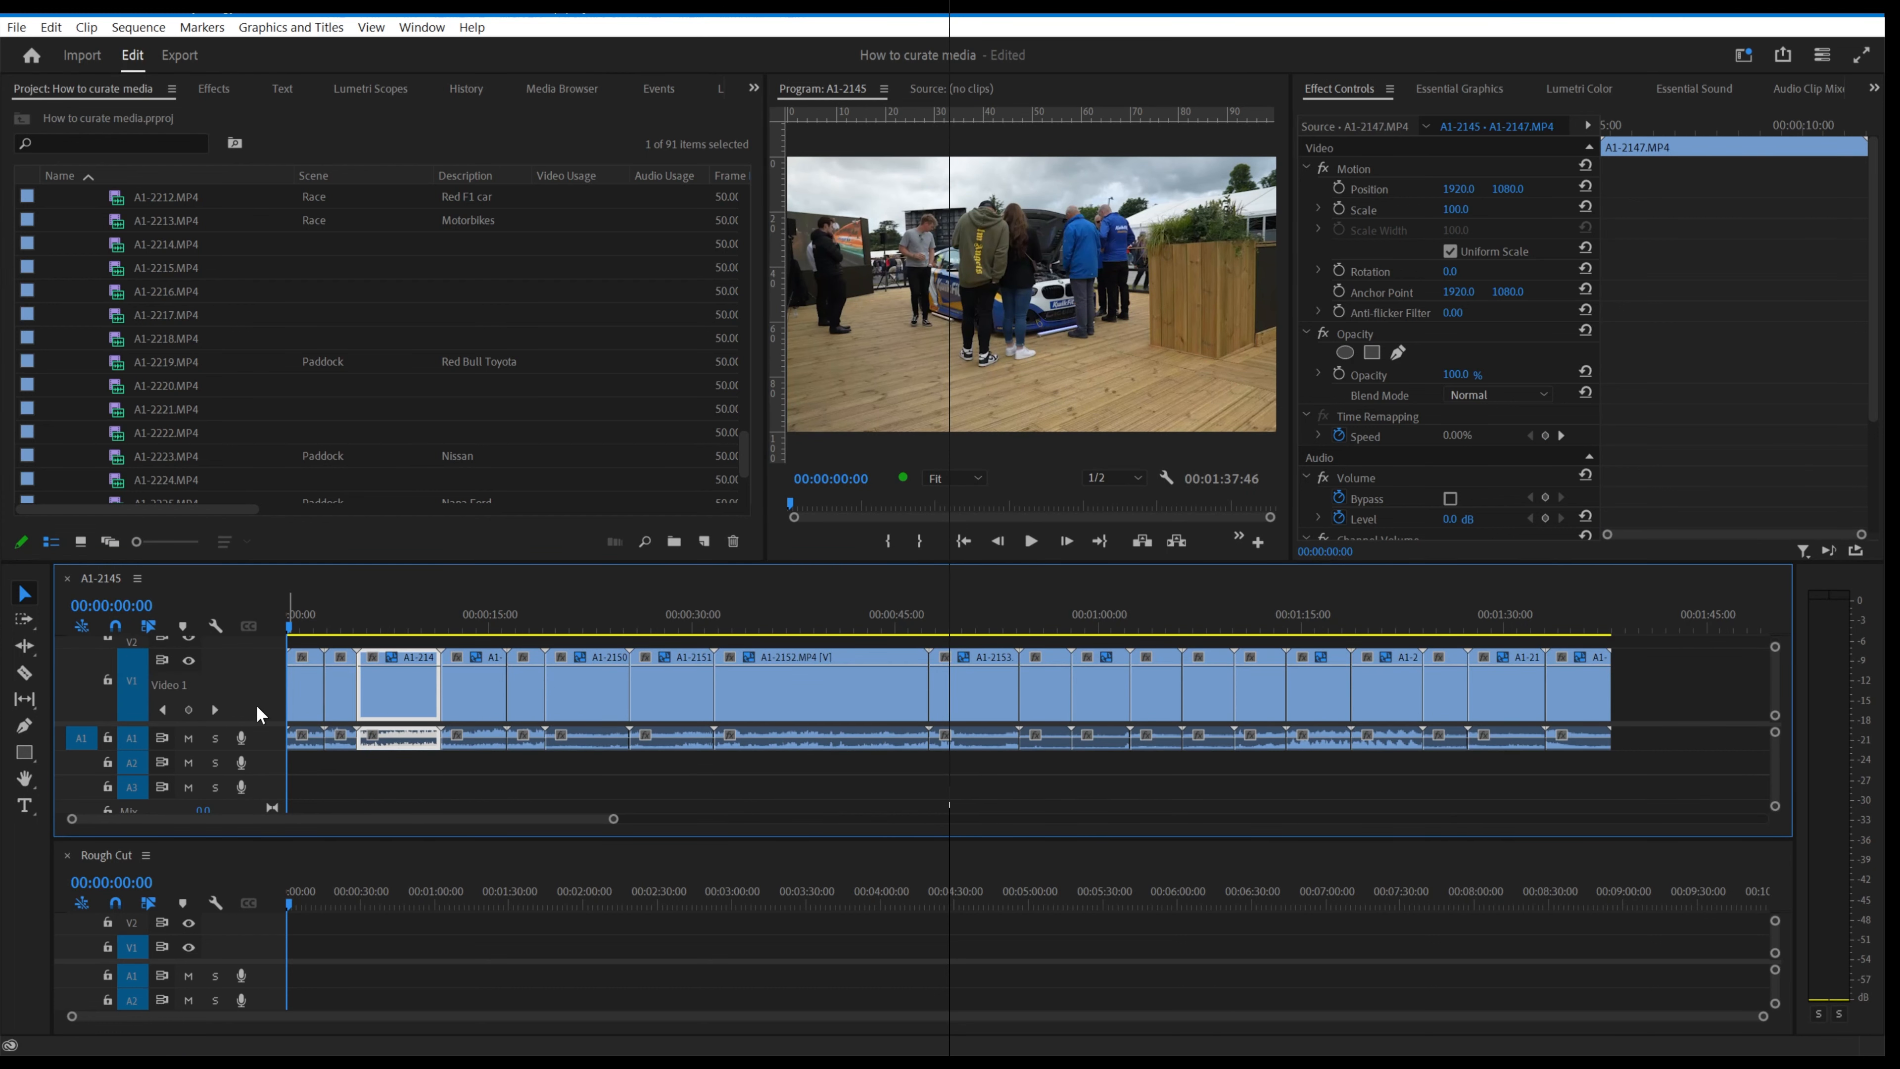
double_click(270, 945)
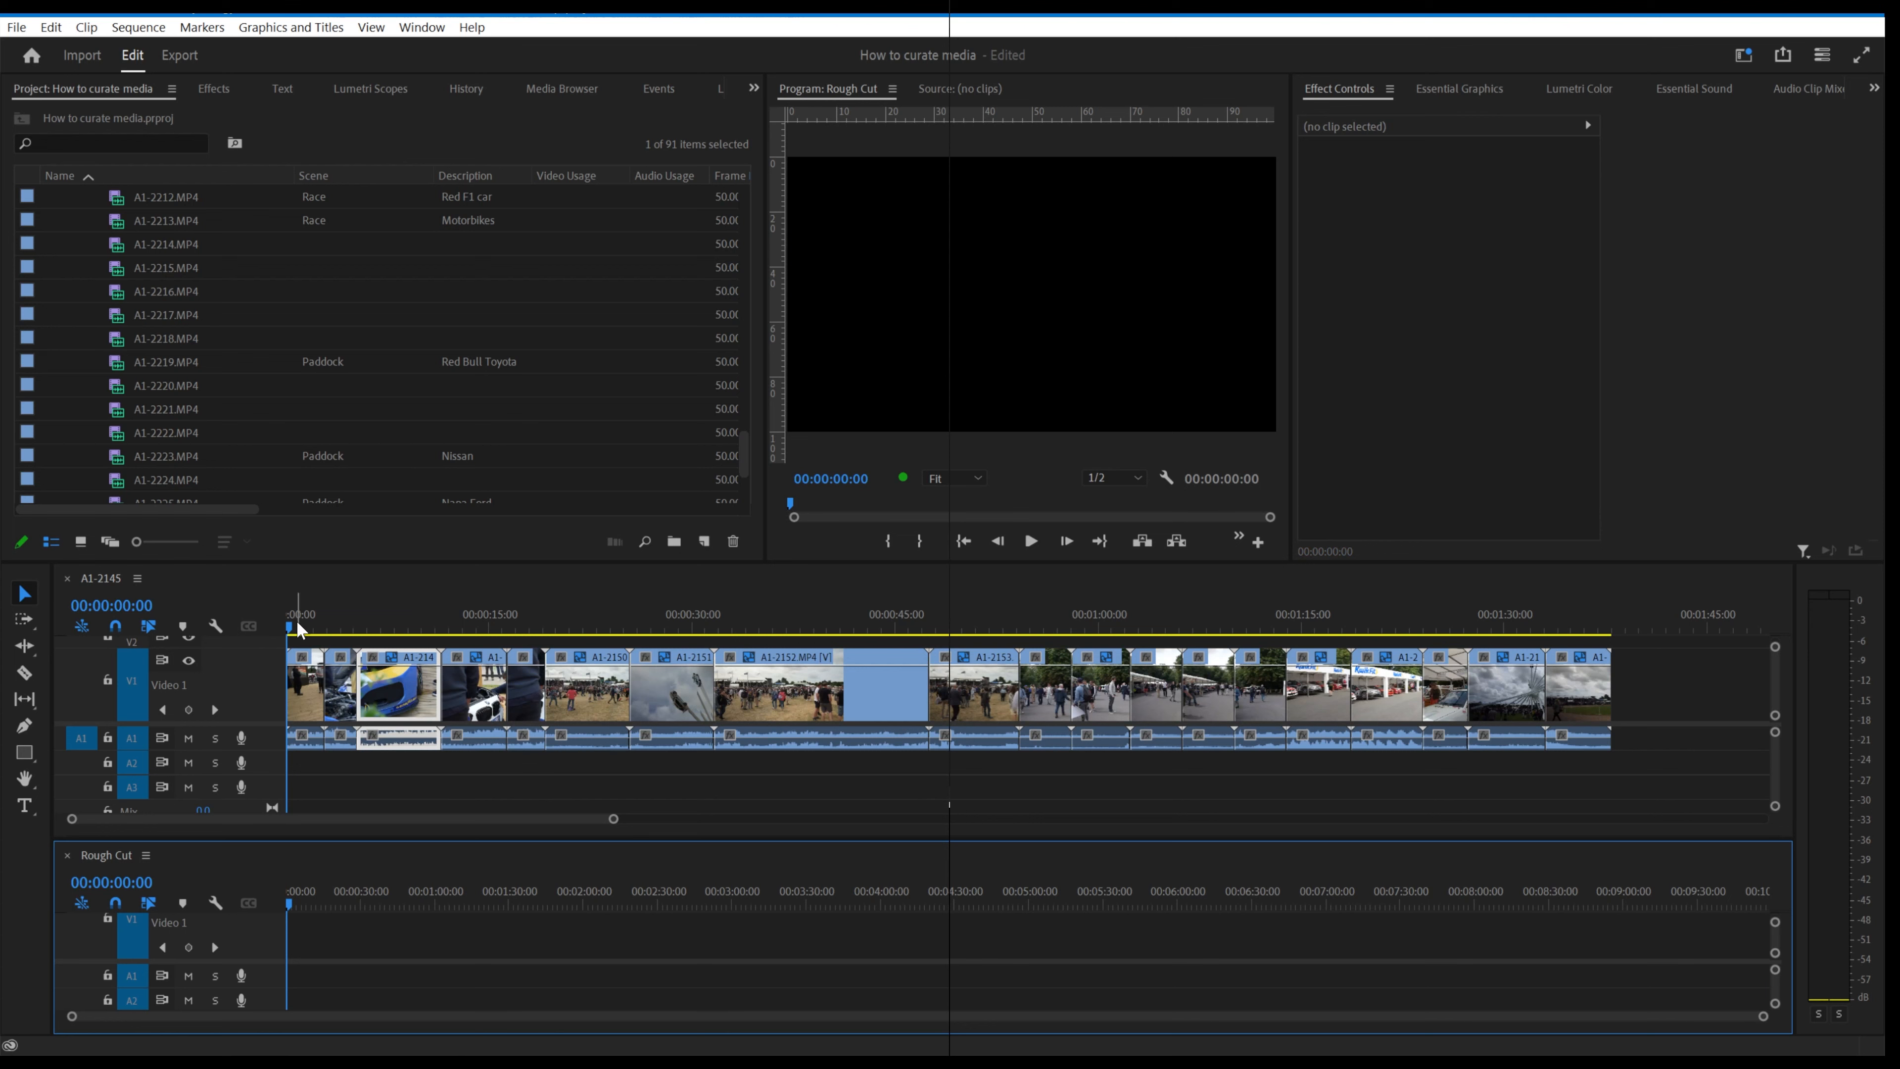
- Place A1-2150.MP4 from the A1-2145 sequence at the start of Rough Cut and ripple-trim roughly its first second
drag(289, 634, 302, 967)
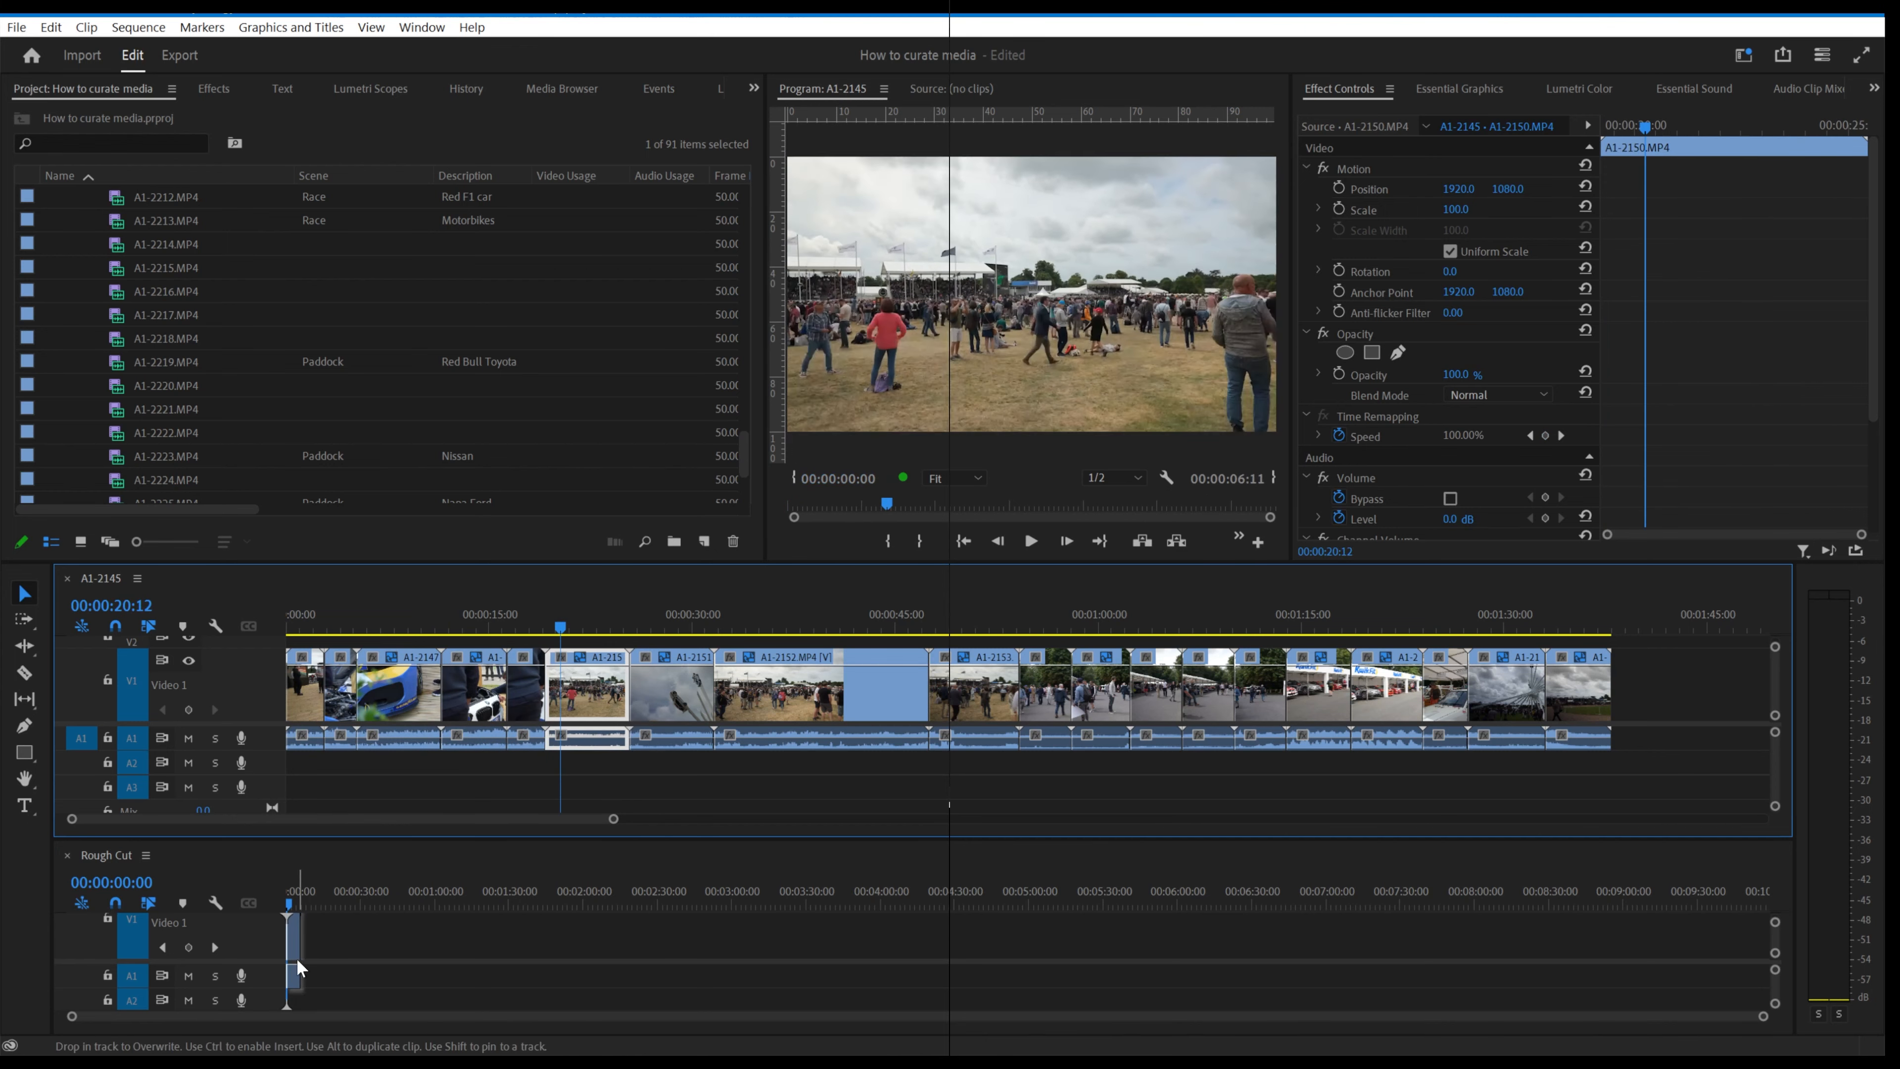
click(200, 858)
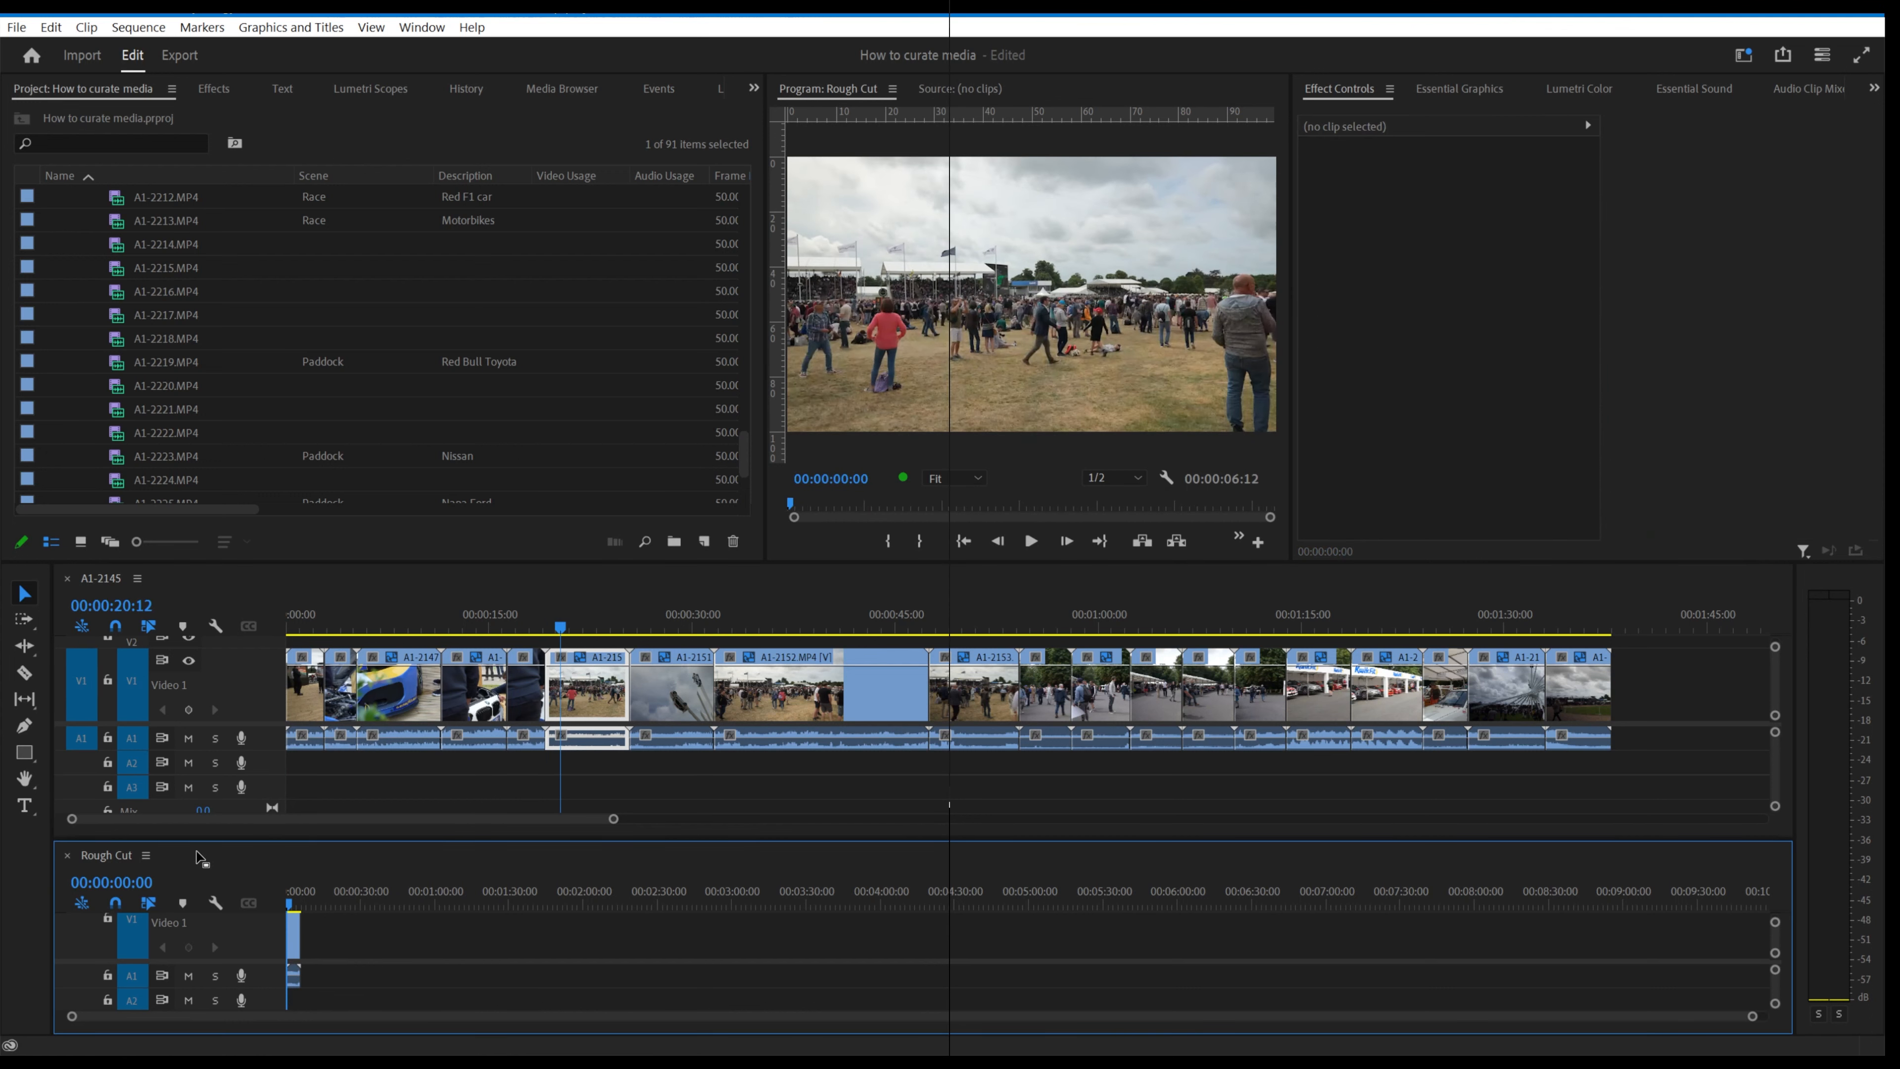
key(equal)
key(equal)
key(equal)
key(equal)
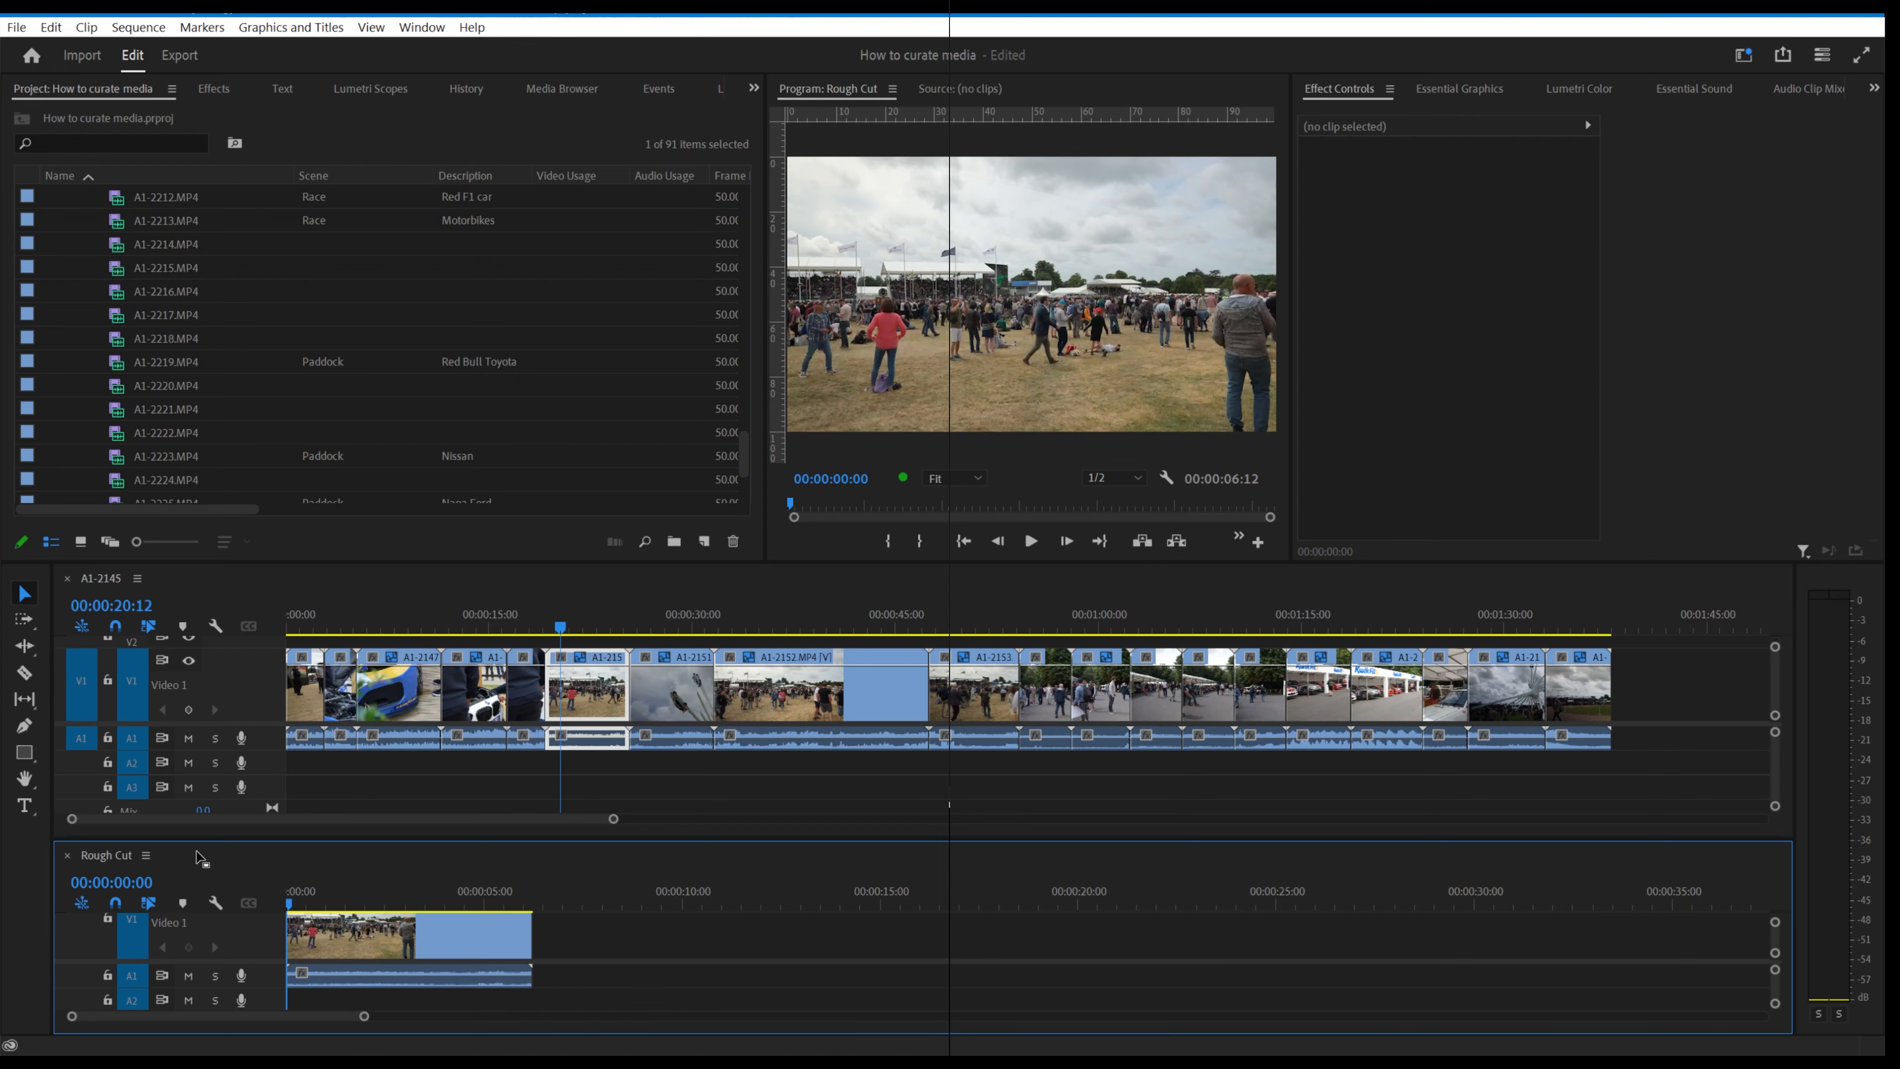
click(351, 908)
drag(350, 908, 320, 912)
key(q)
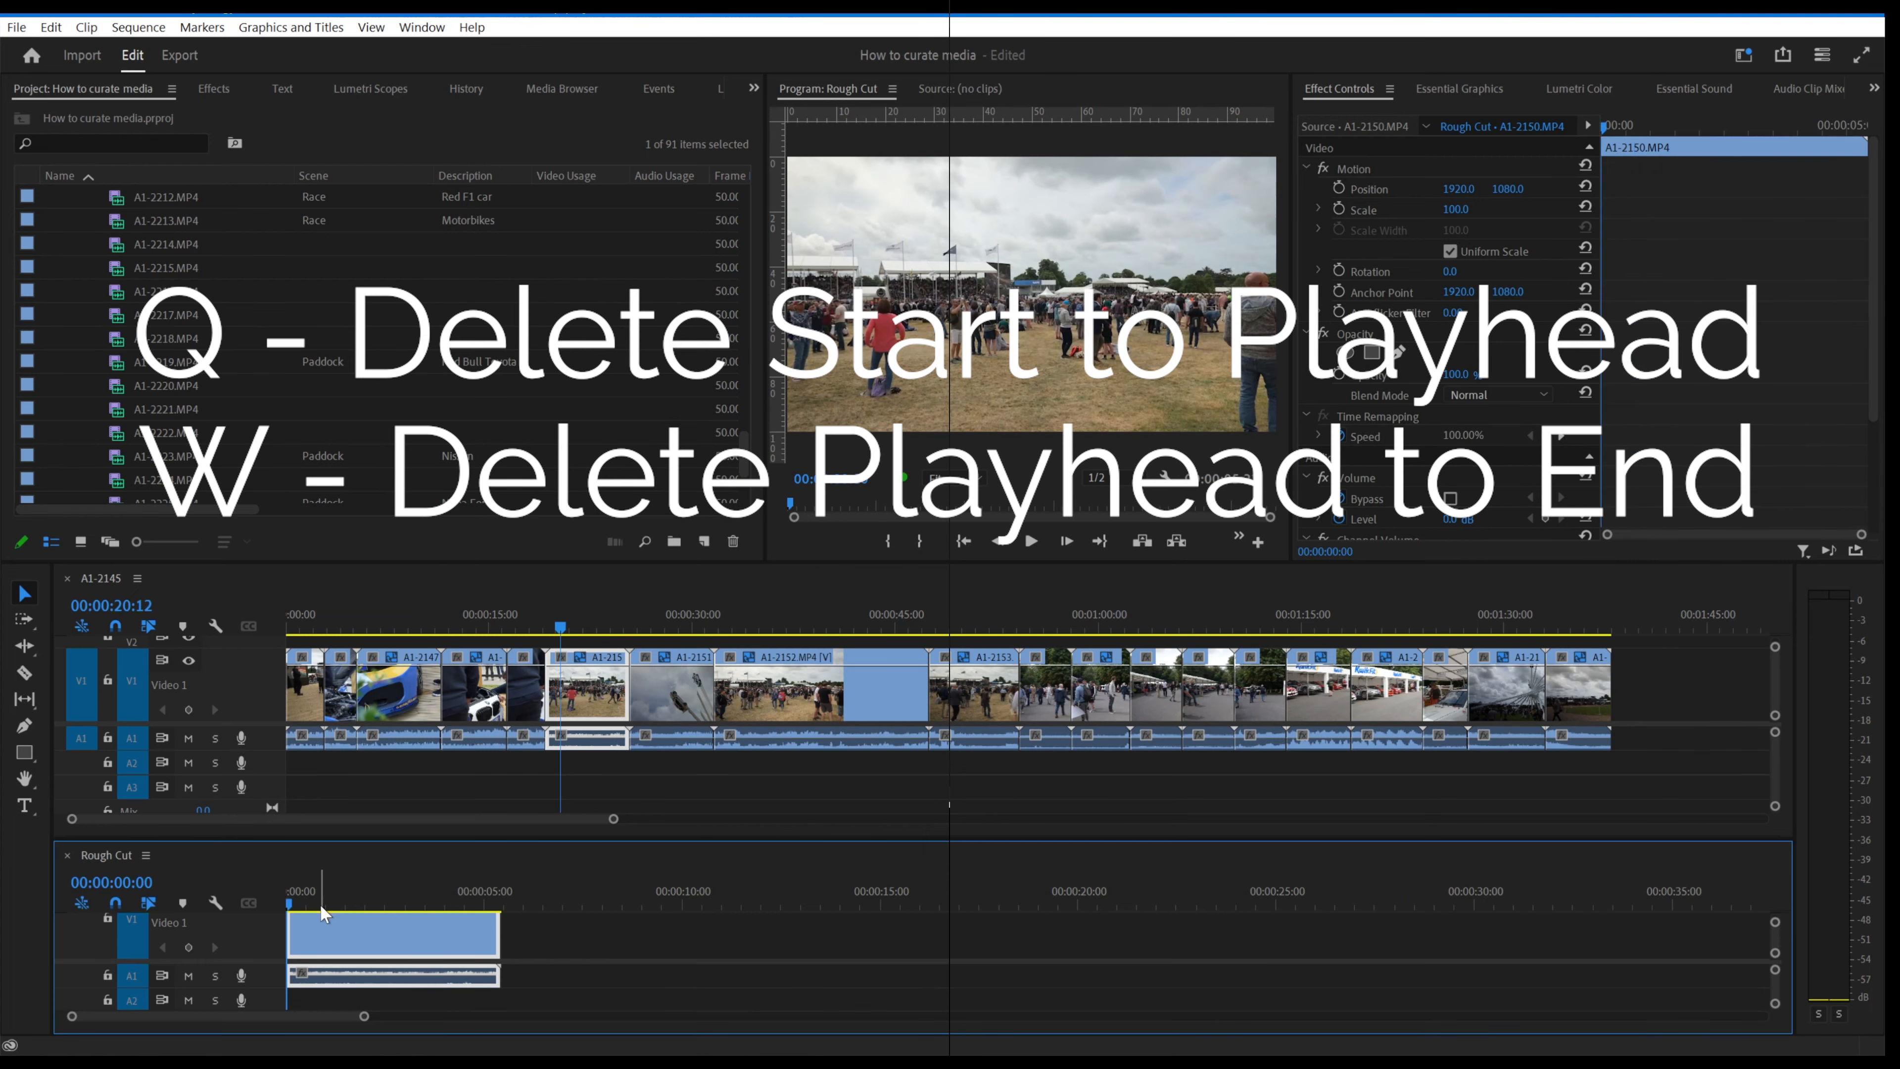
- Ripple-trim the end of A1-2150.MP4 in Rough Cut at 00:00:04:19
click(459, 906)
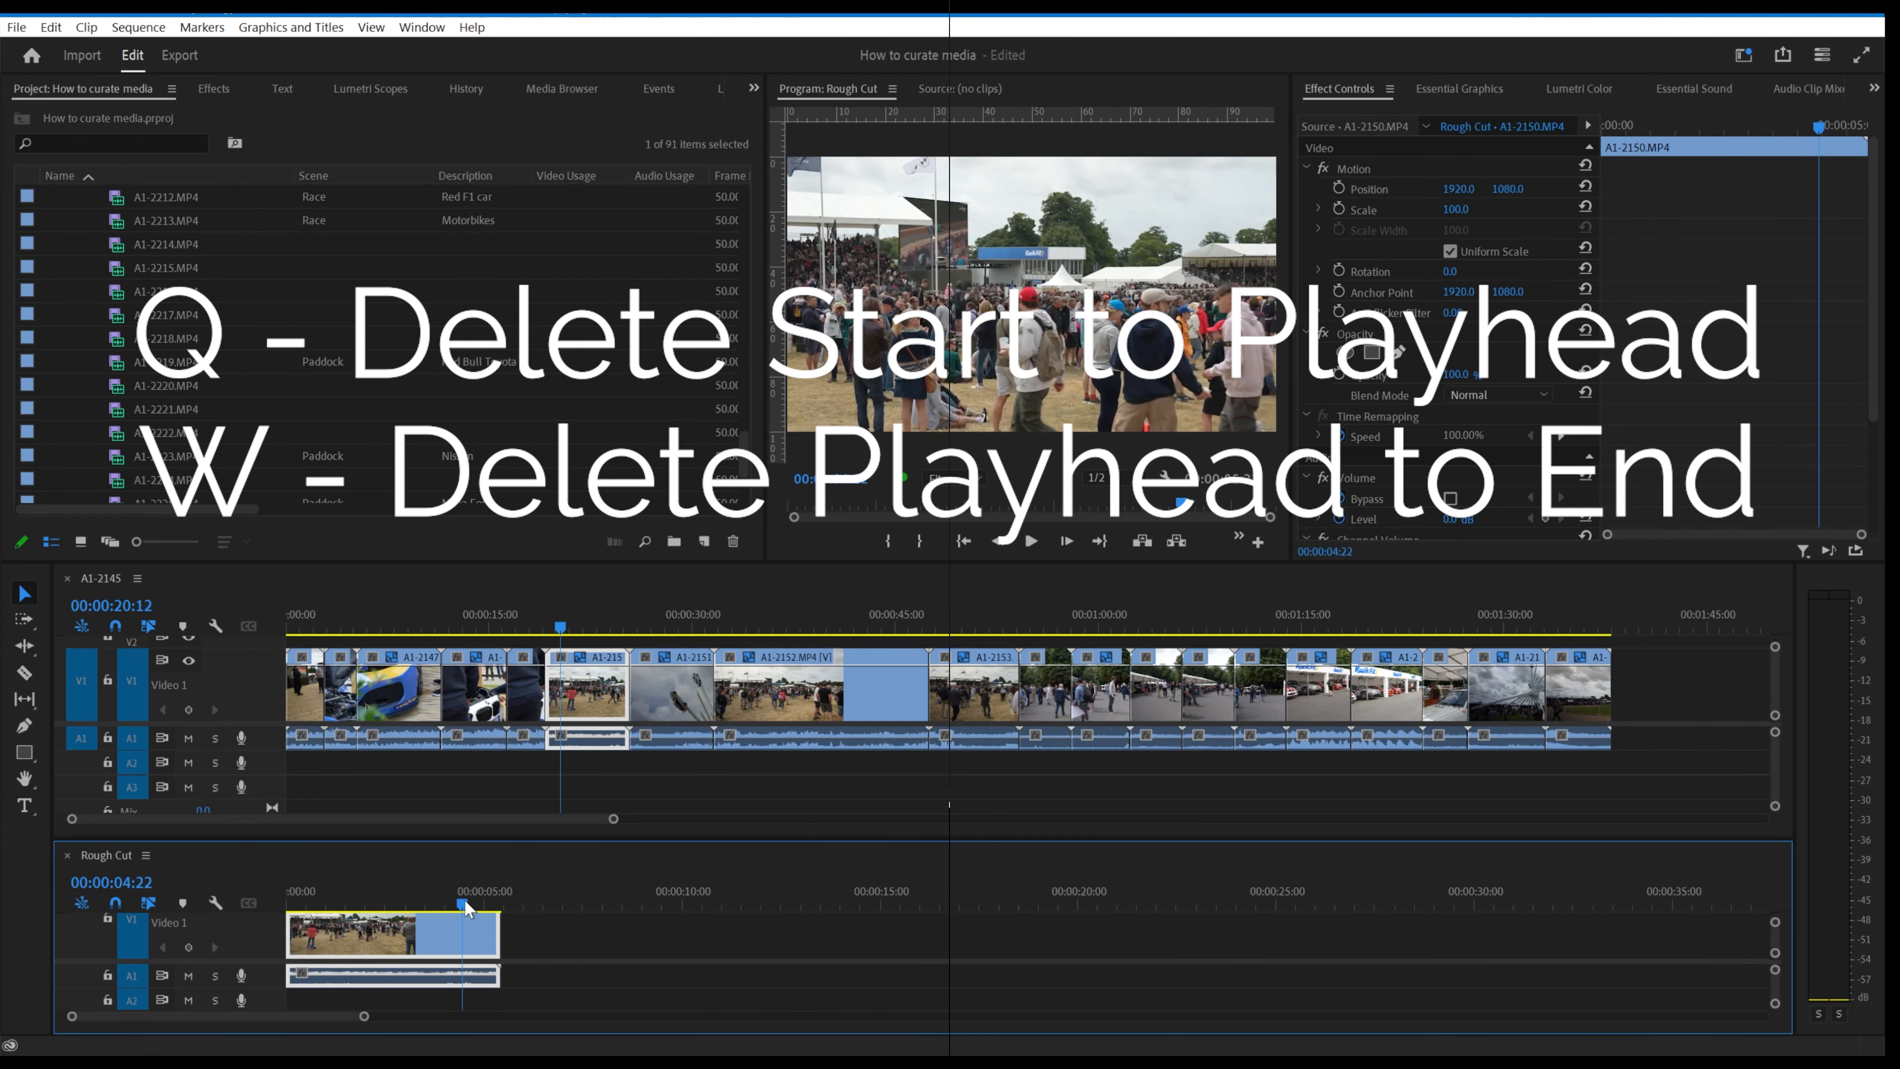
drag(458, 901, 462, 905)
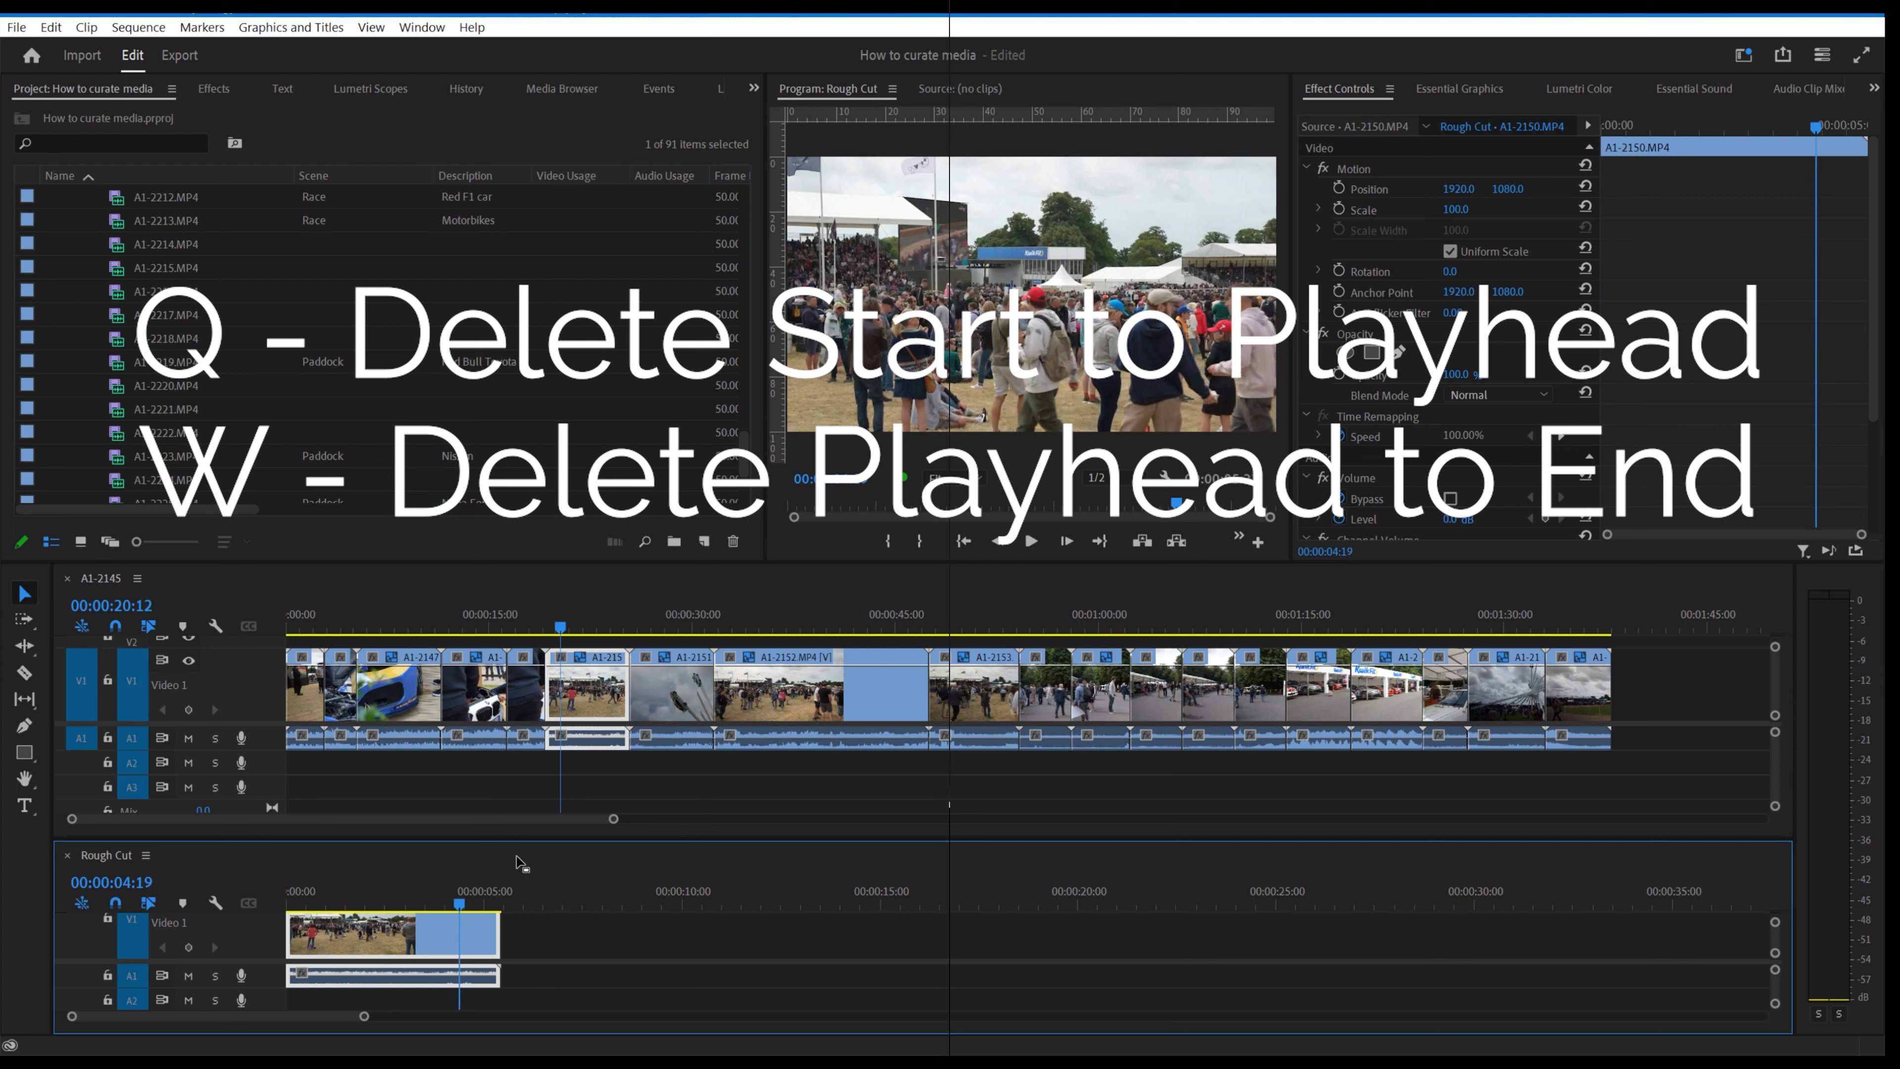
key(w)
- Append the clips A1-2151, A1-2153 and A1-2155 from the A1-2145 sequence one after another to Rough Cut
click(661, 688)
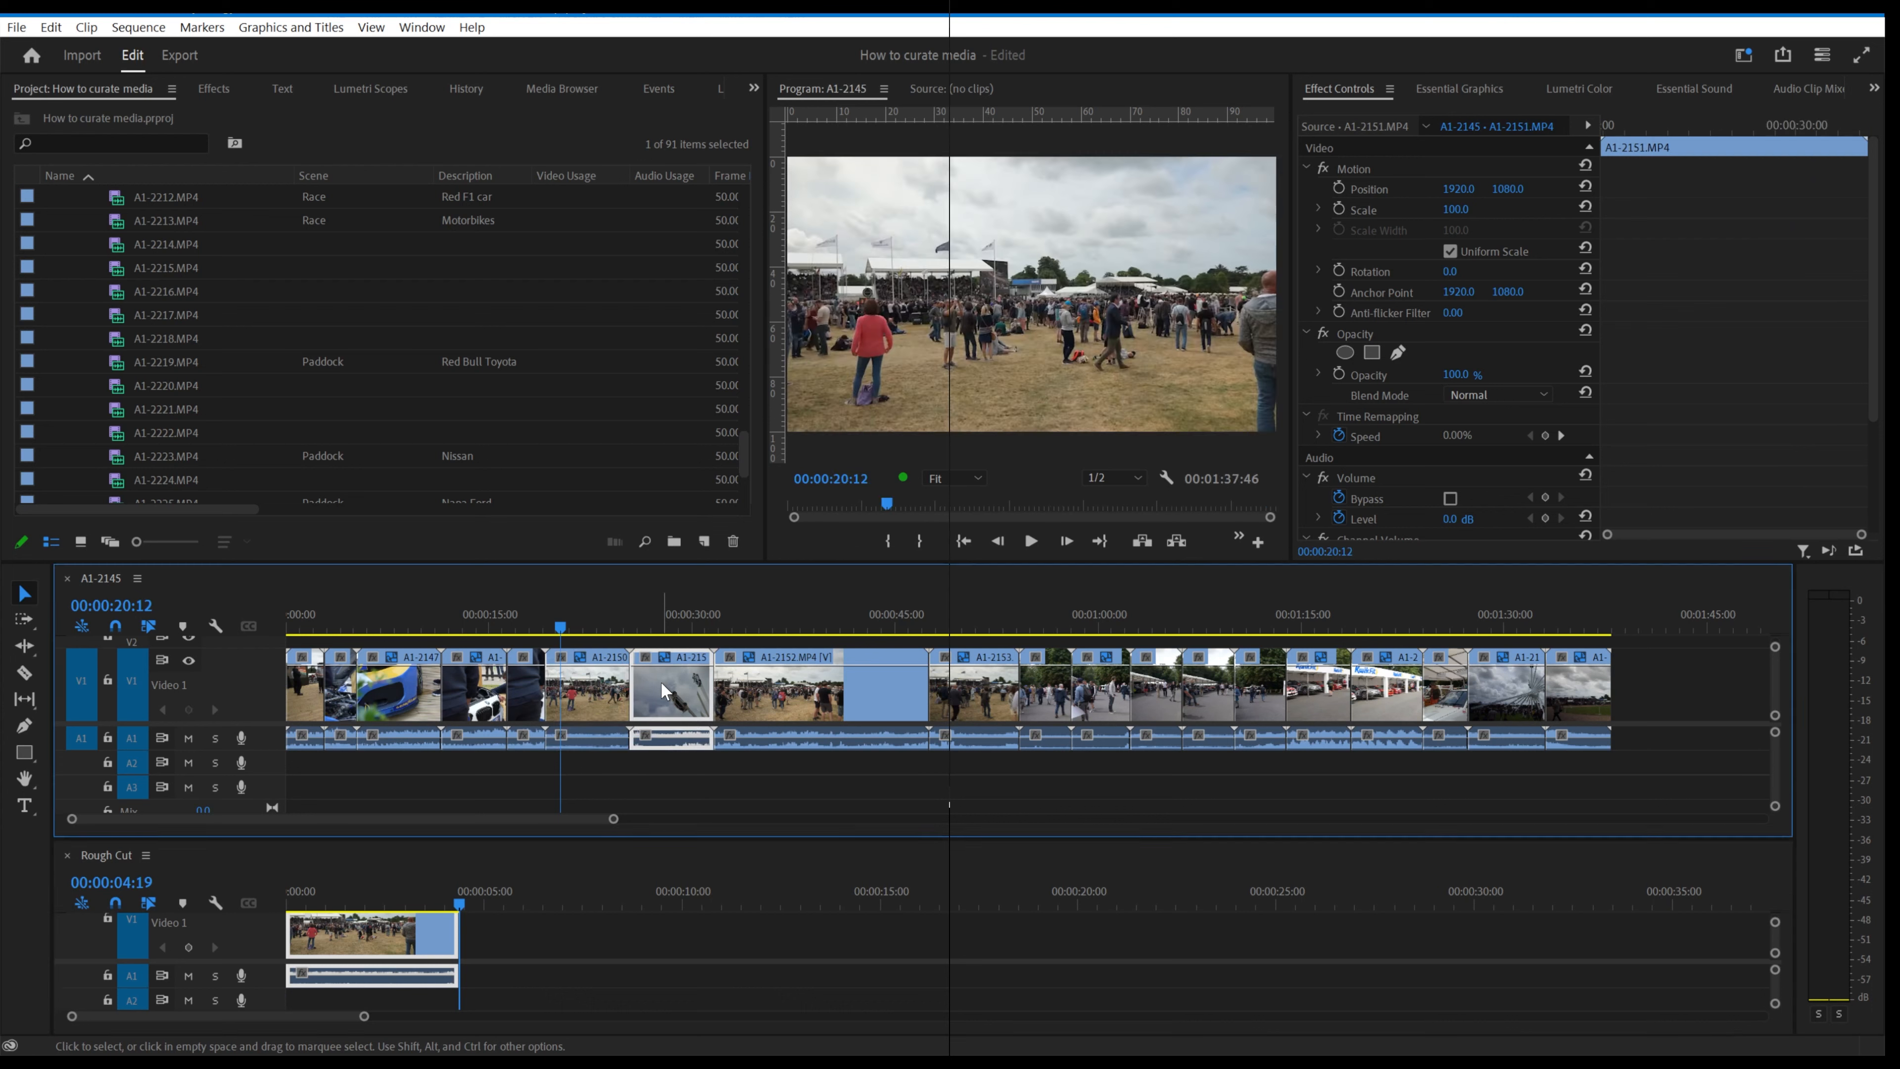
click(666, 616)
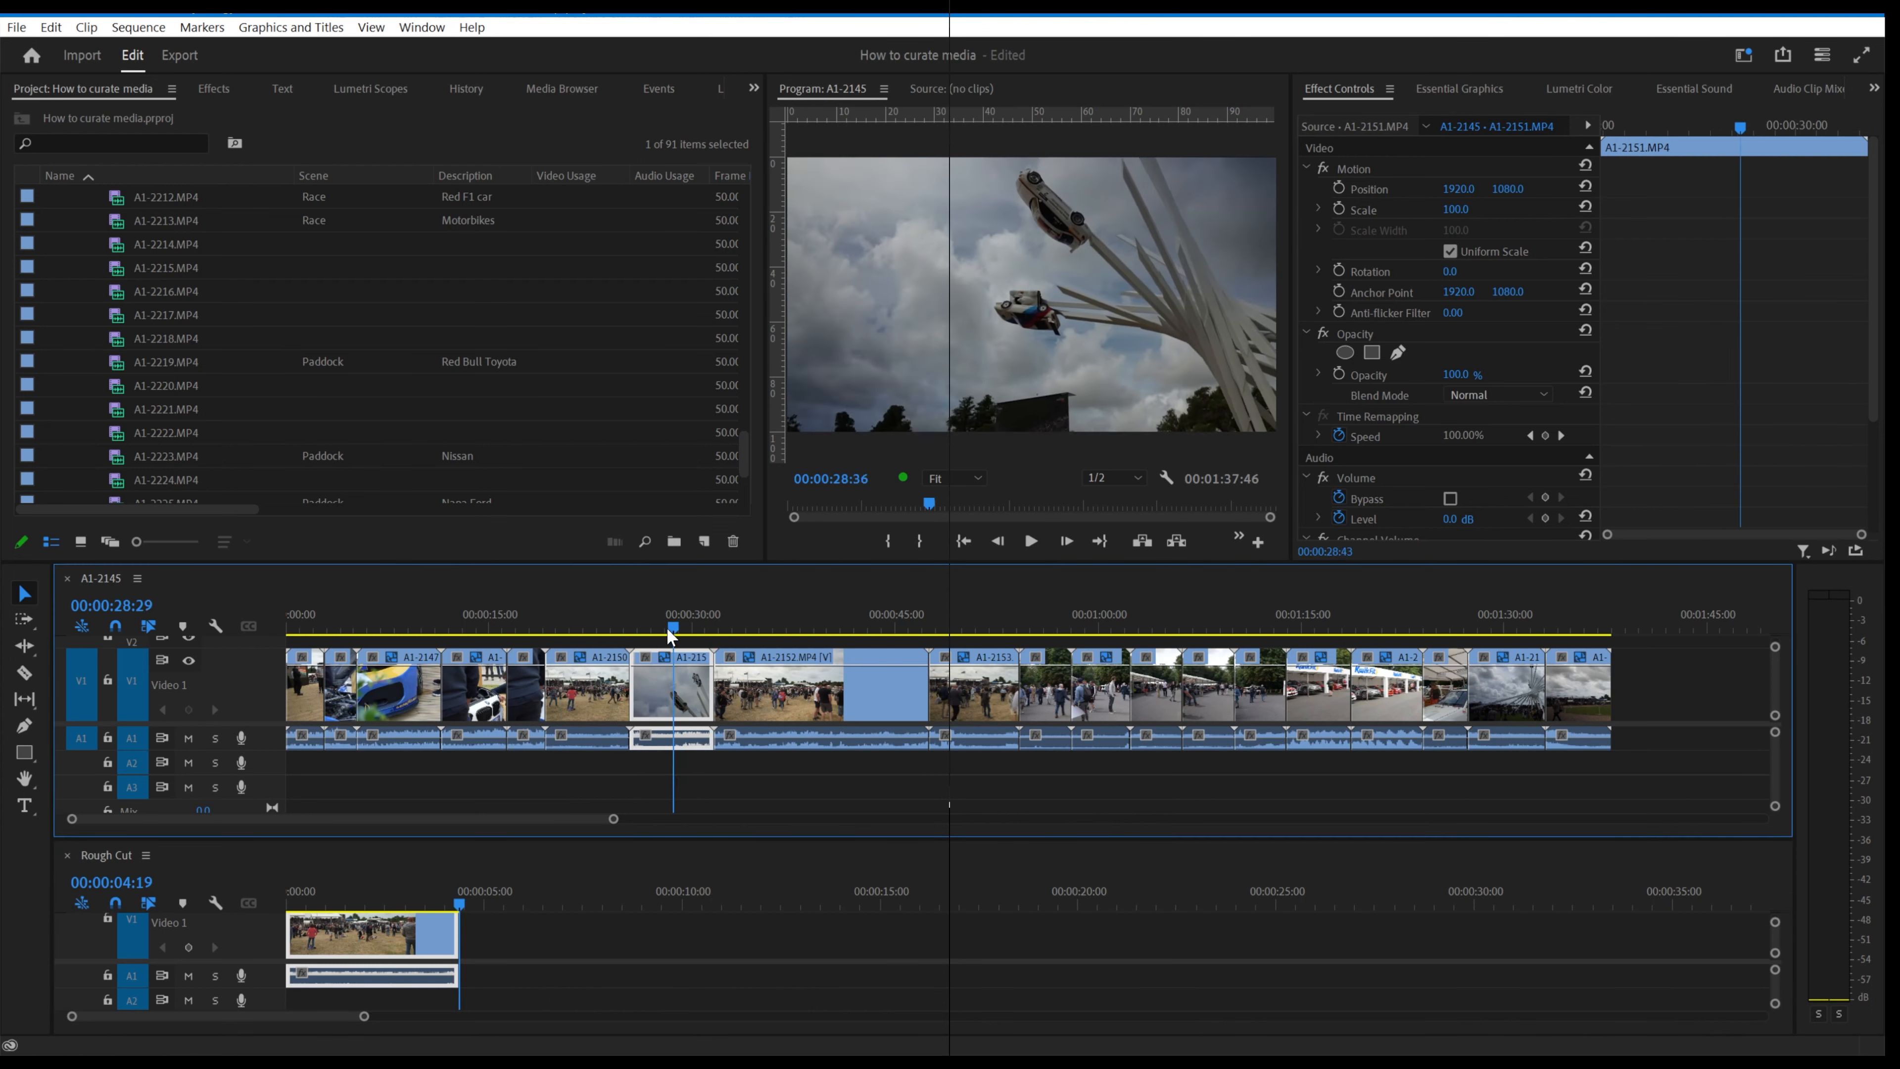
drag(681, 725, 606, 981)
drag(1001, 681, 968, 939)
drag(1099, 699, 1066, 977)
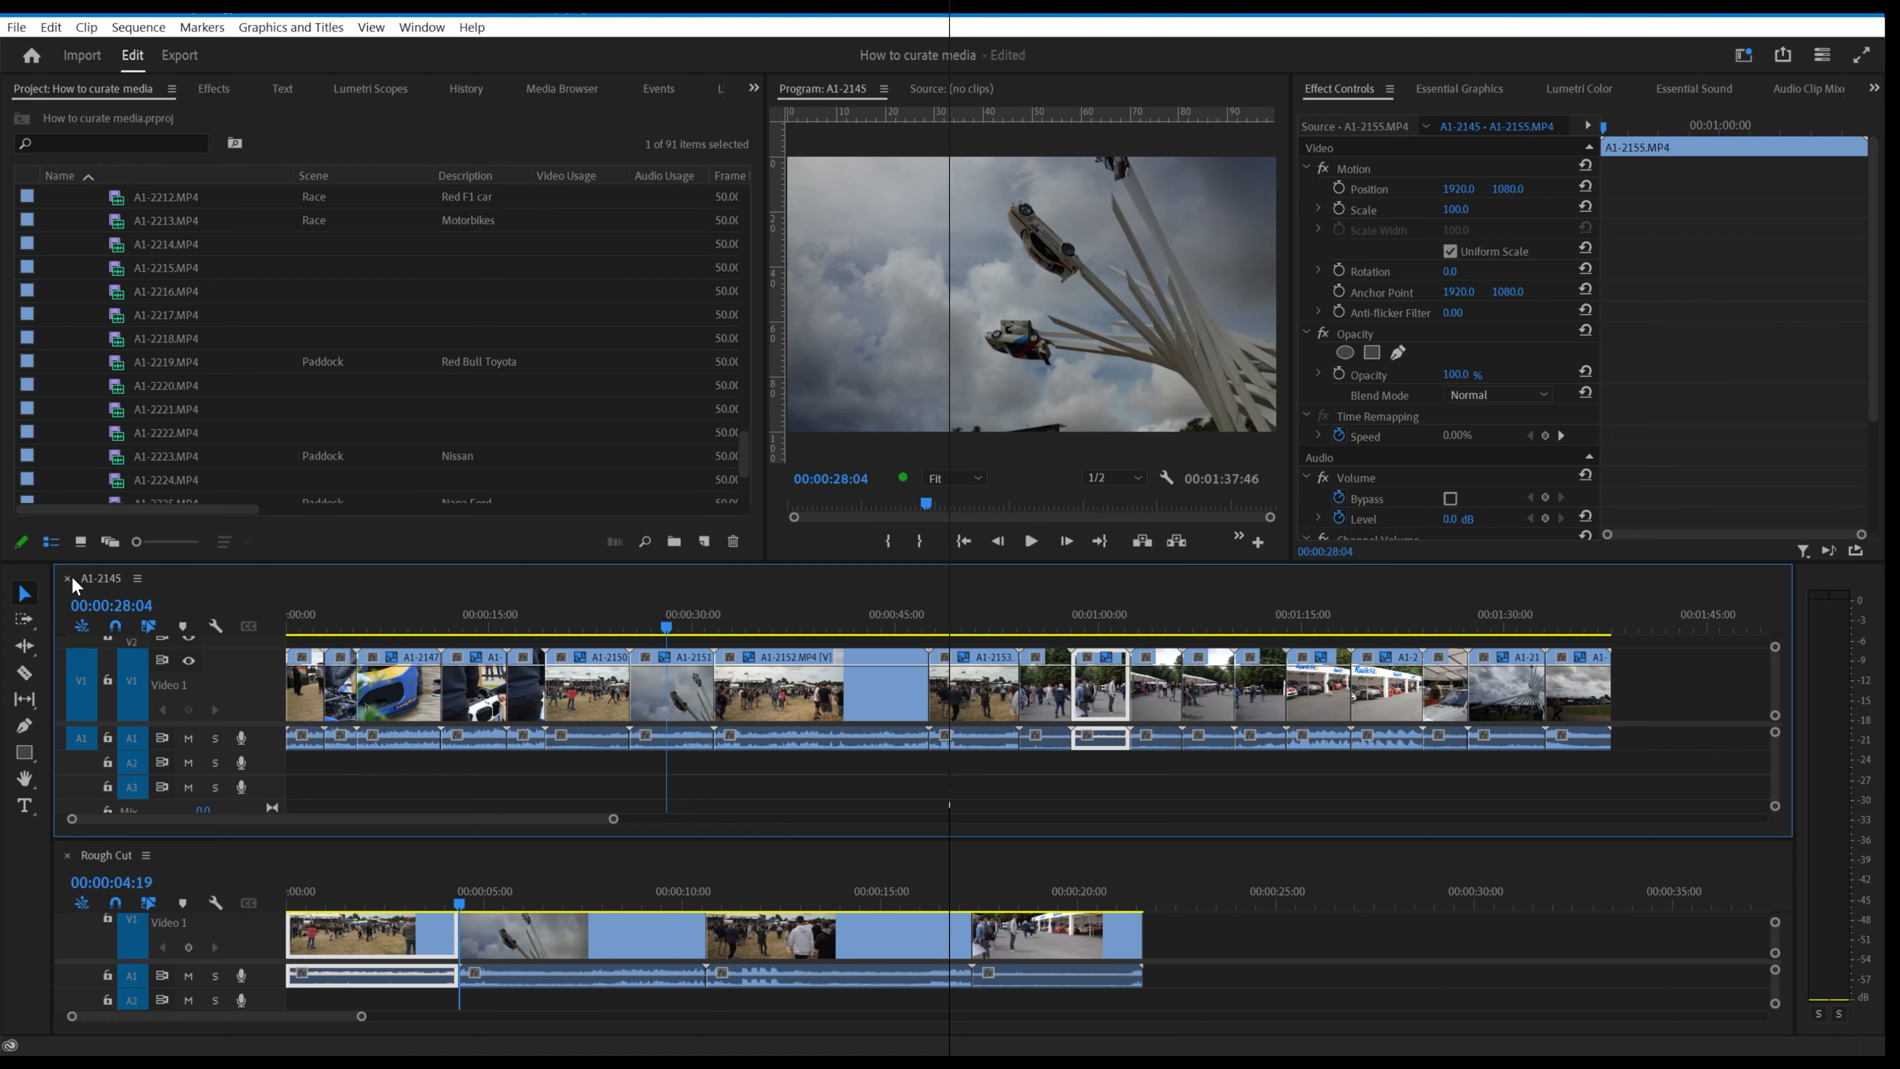
- Close the A1-2145 and Rough Cut timelines and look through the clip list's further metadata columns
click(67, 578)
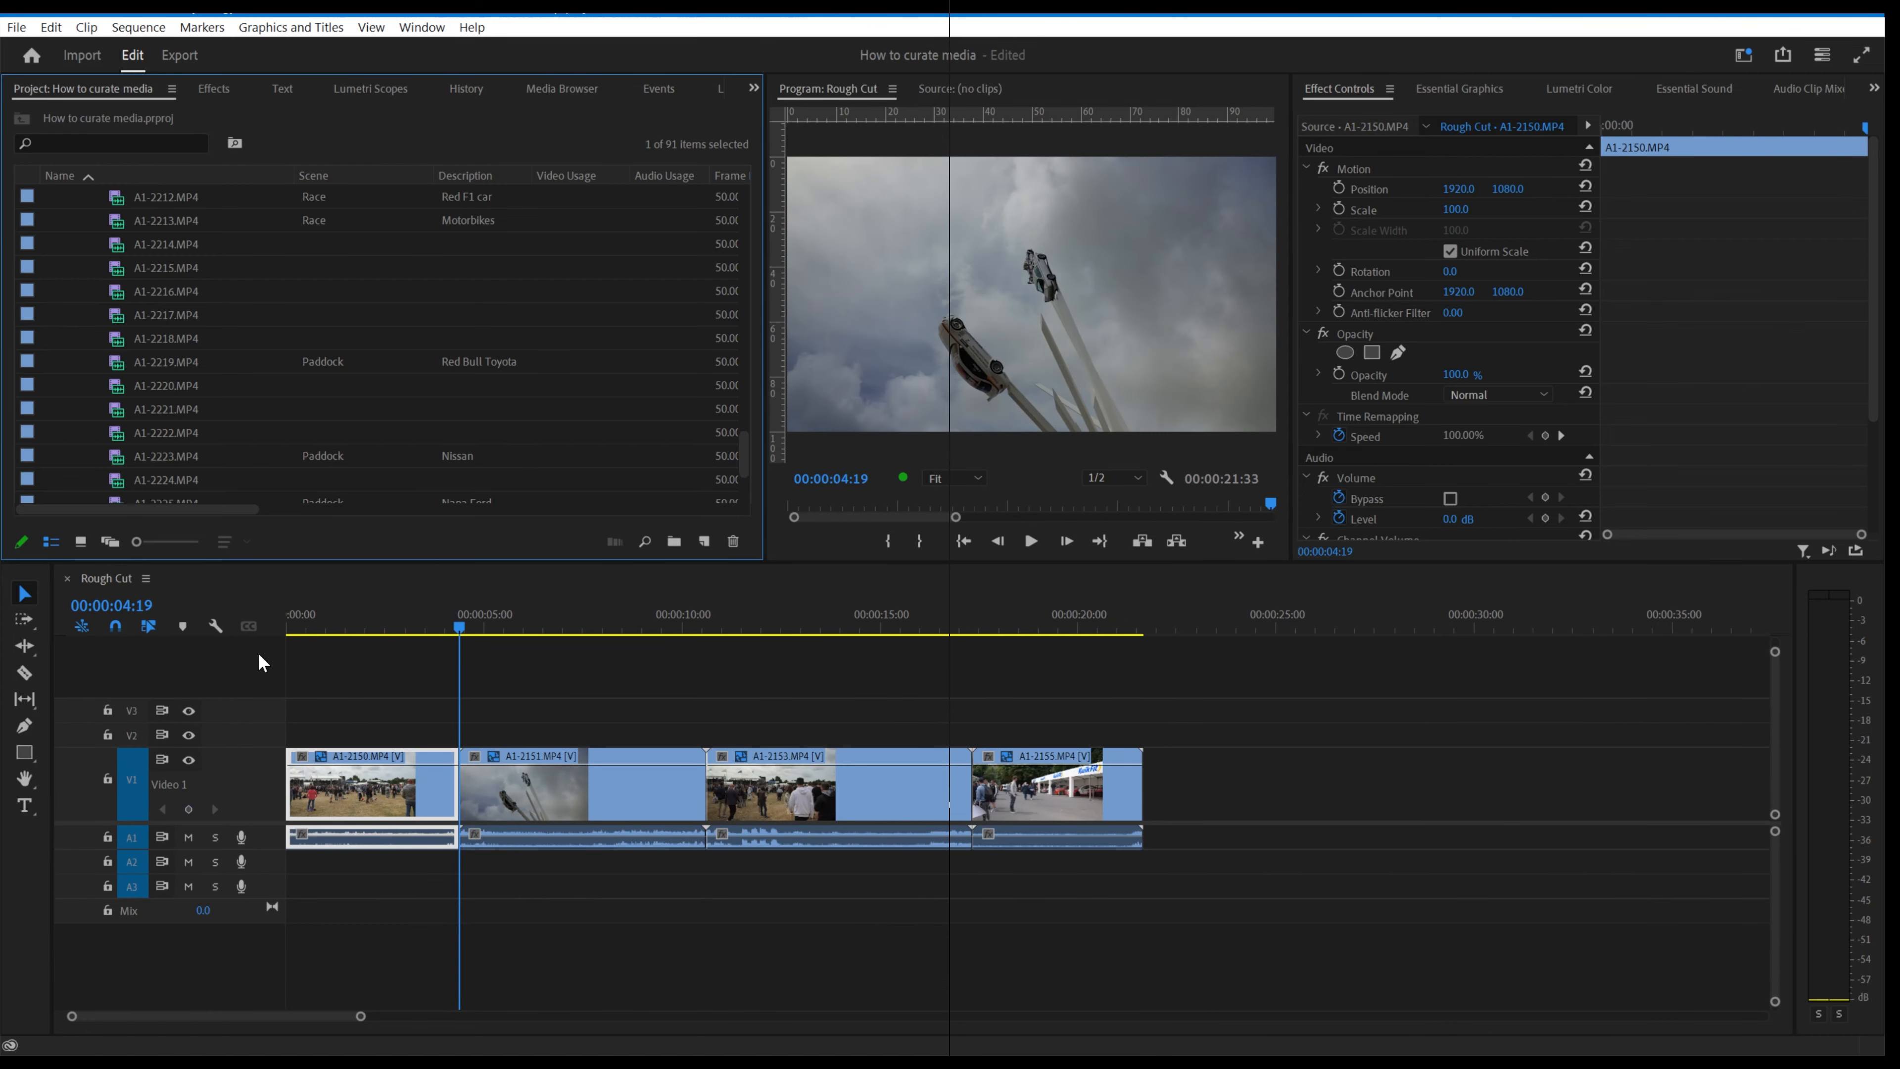
click(68, 579)
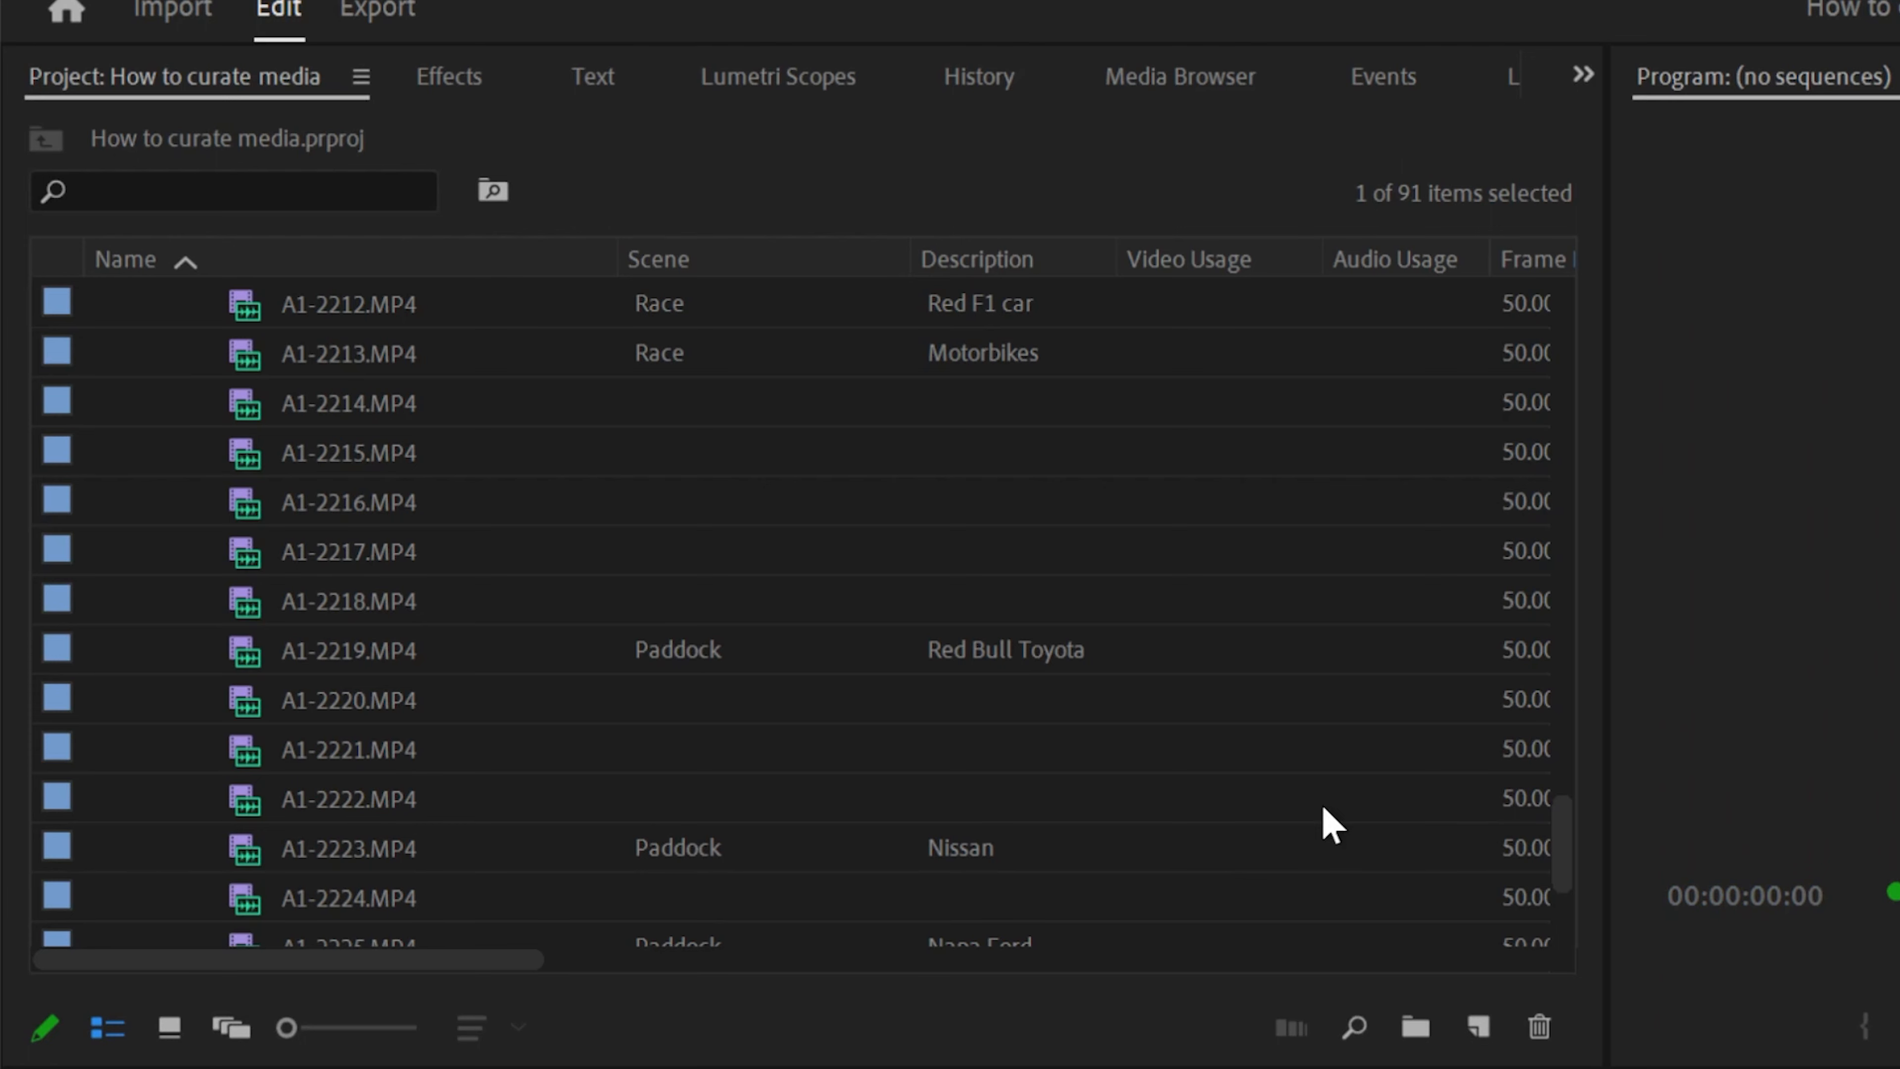
click(455, 959)
drag(454, 957, 824, 973)
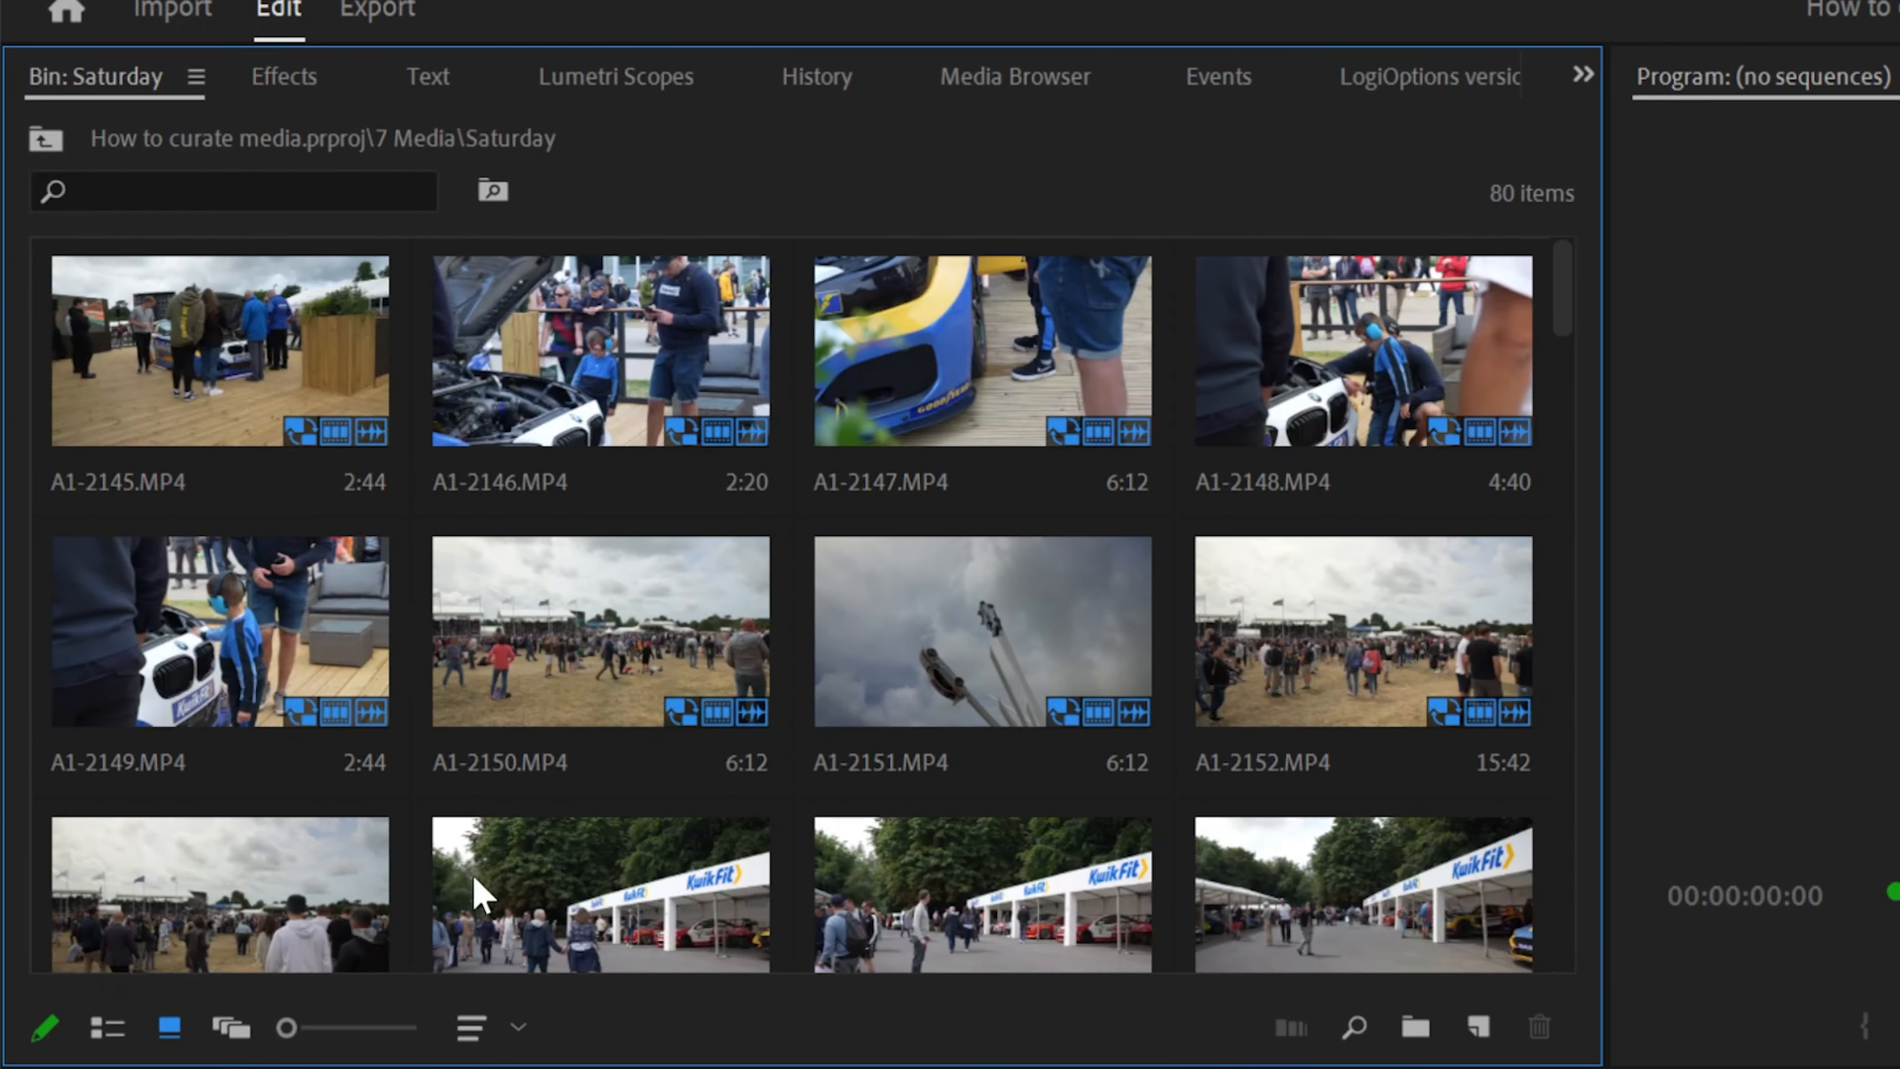
- Preview the clips A1-2150.MP4 and A1-2151.MP4 by scrubbing their thumbnails in the Saturday bin
click(503, 695)
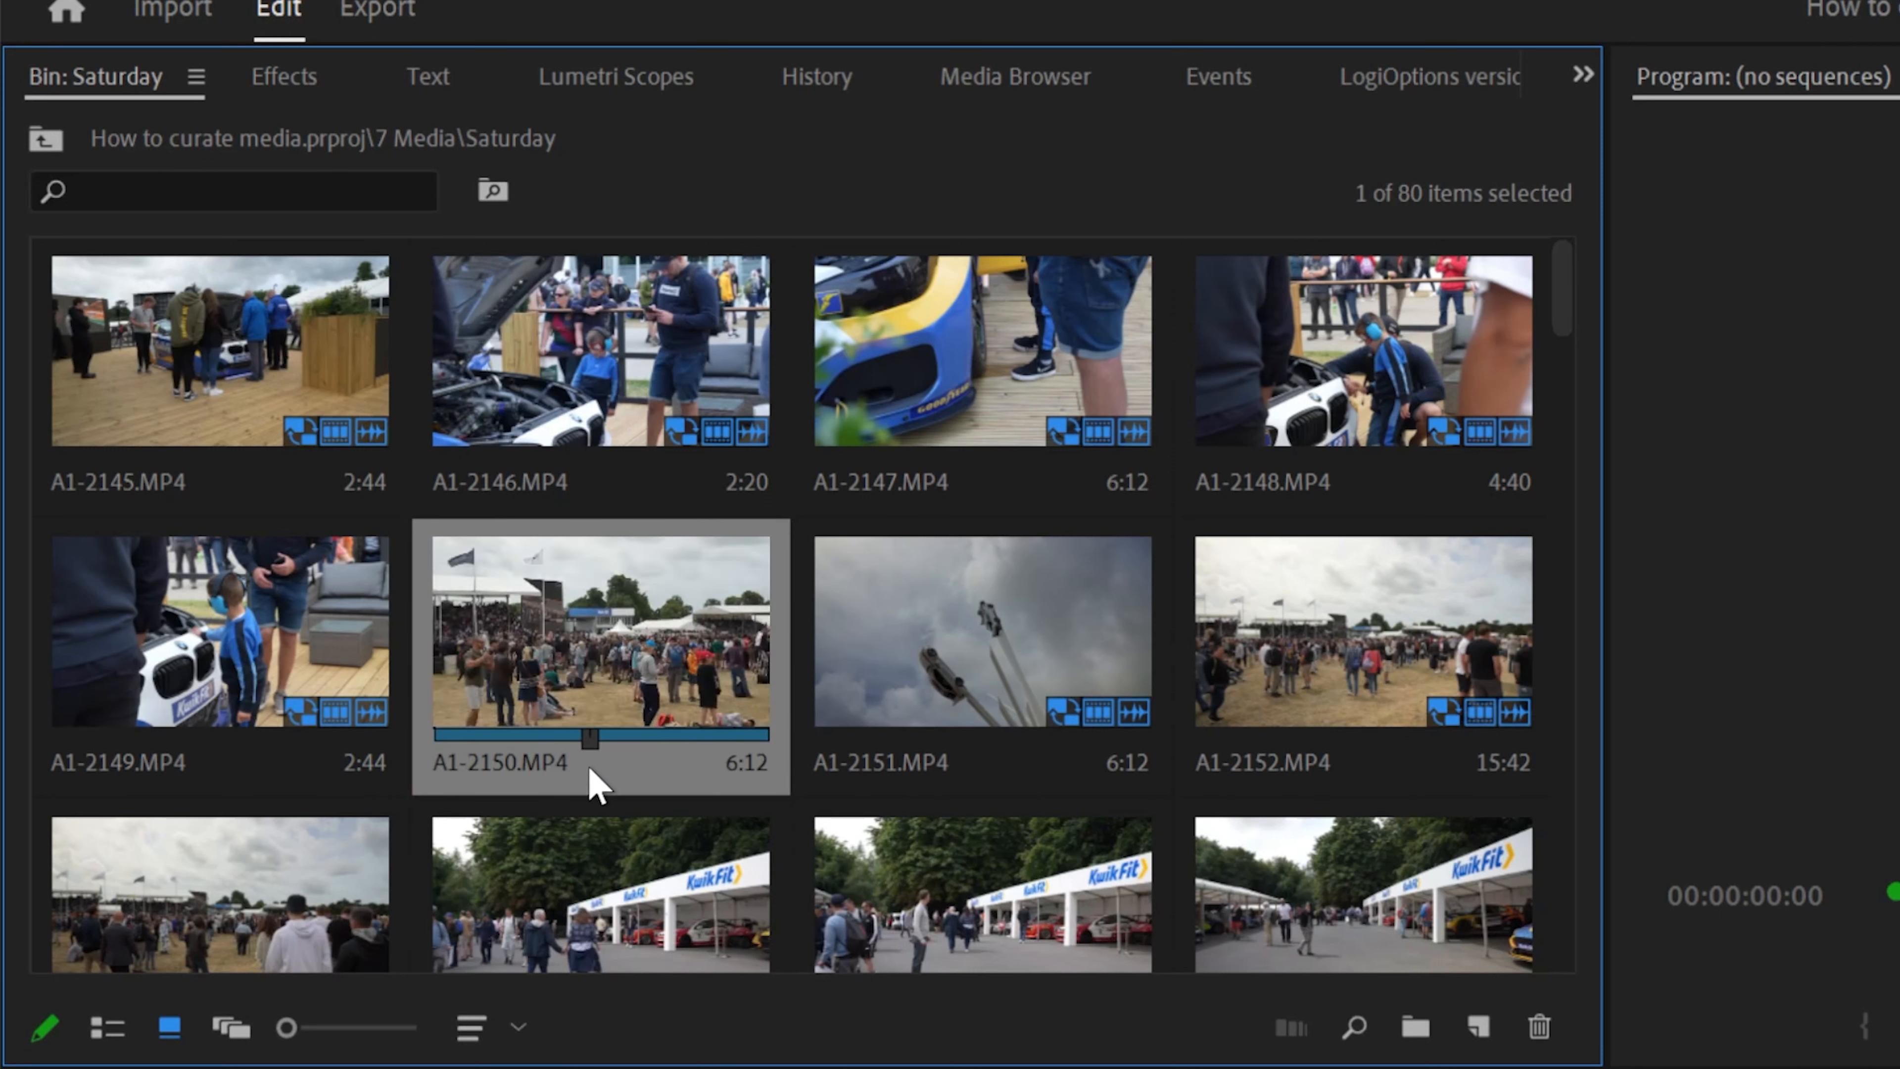
click(1003, 672)
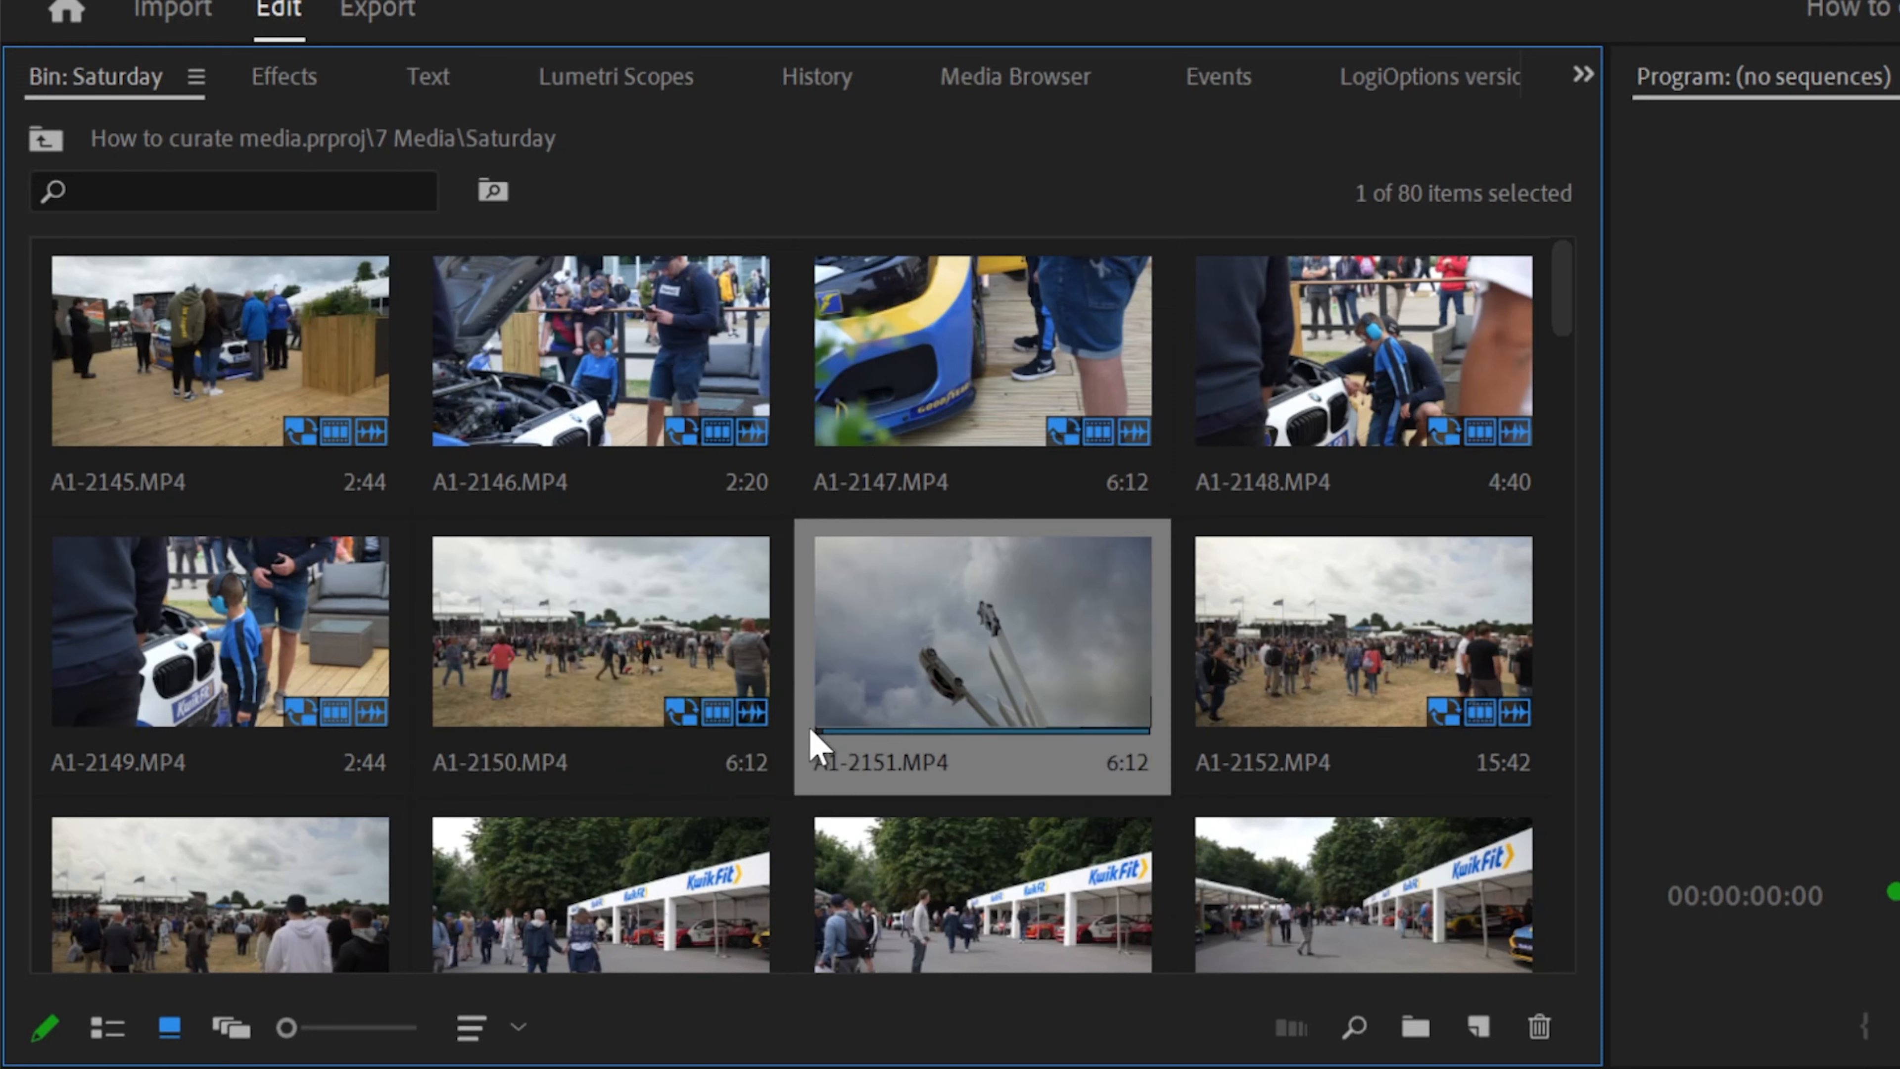
drag(823, 734, 881, 756)
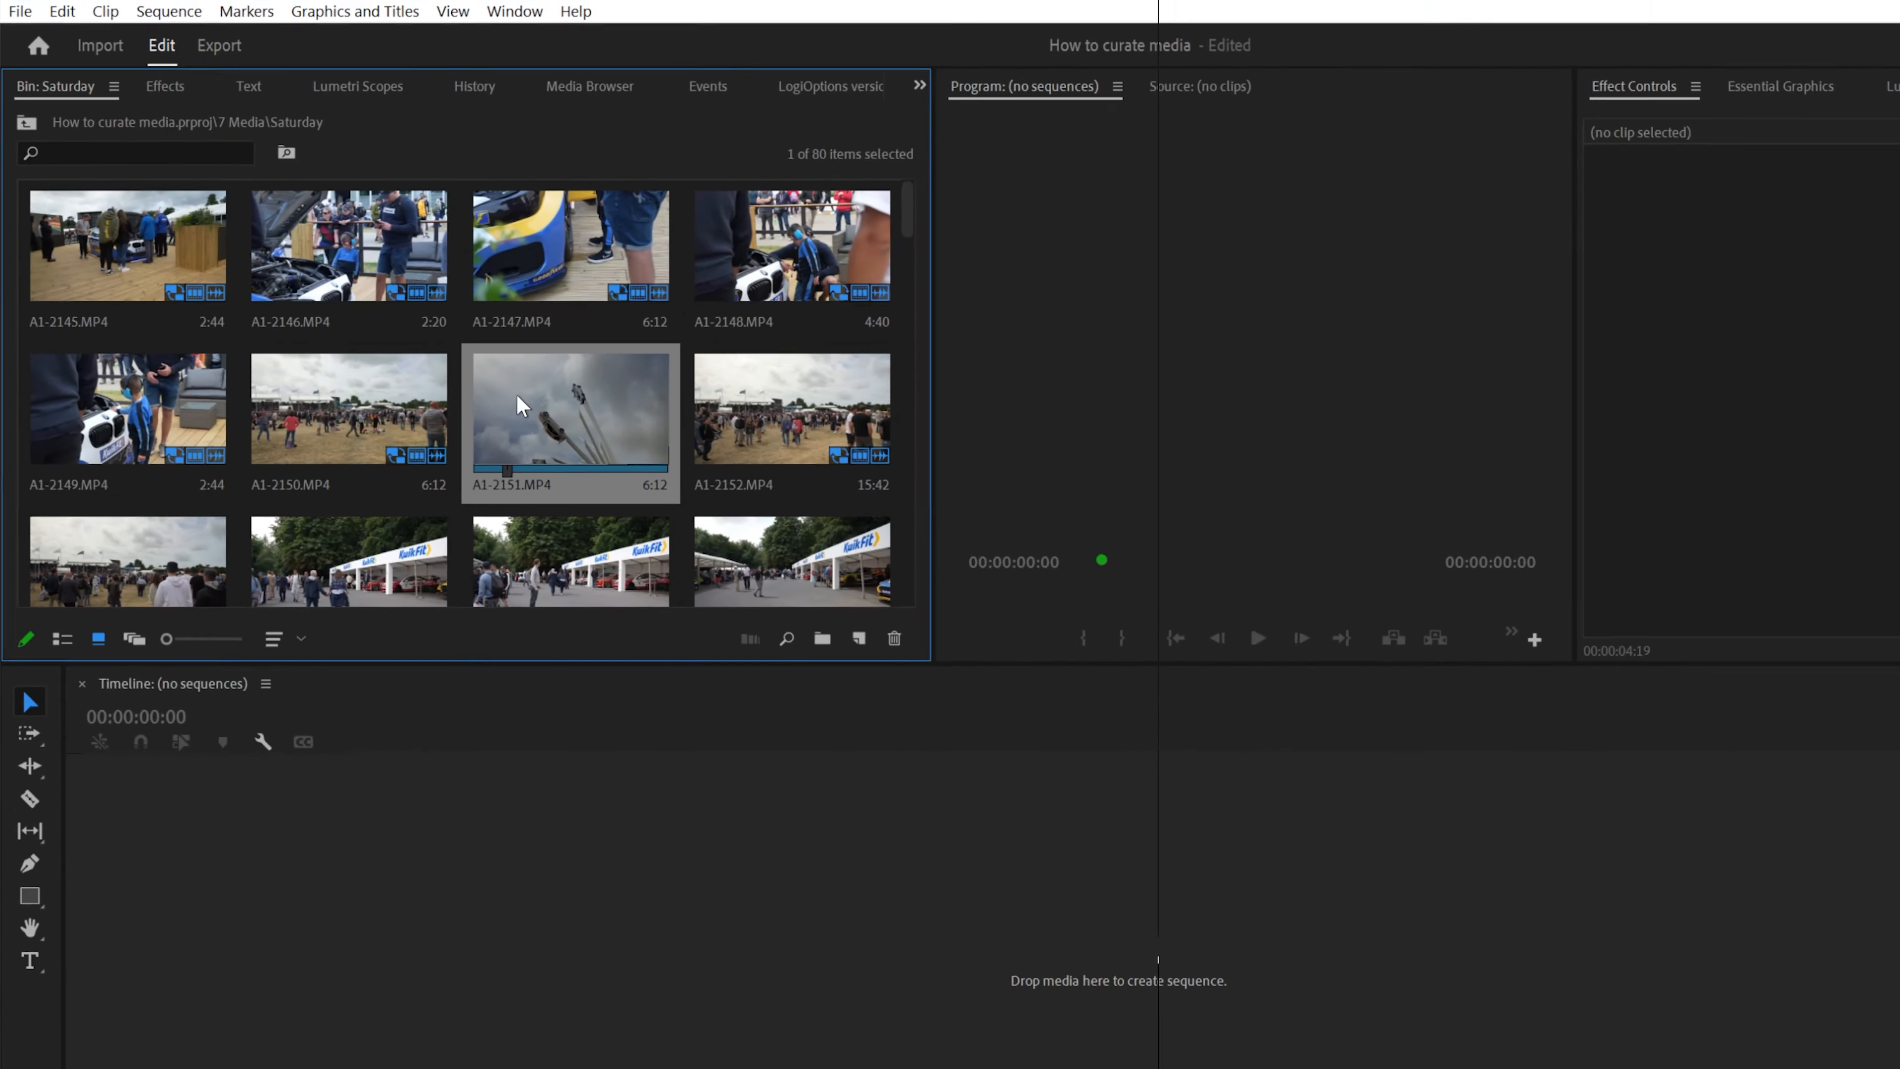
- Load A1-2151.MP4 in the Source monitor and mark a 3:27 in-to-out range ending at 23:41:42:41
double_click(890, 604)
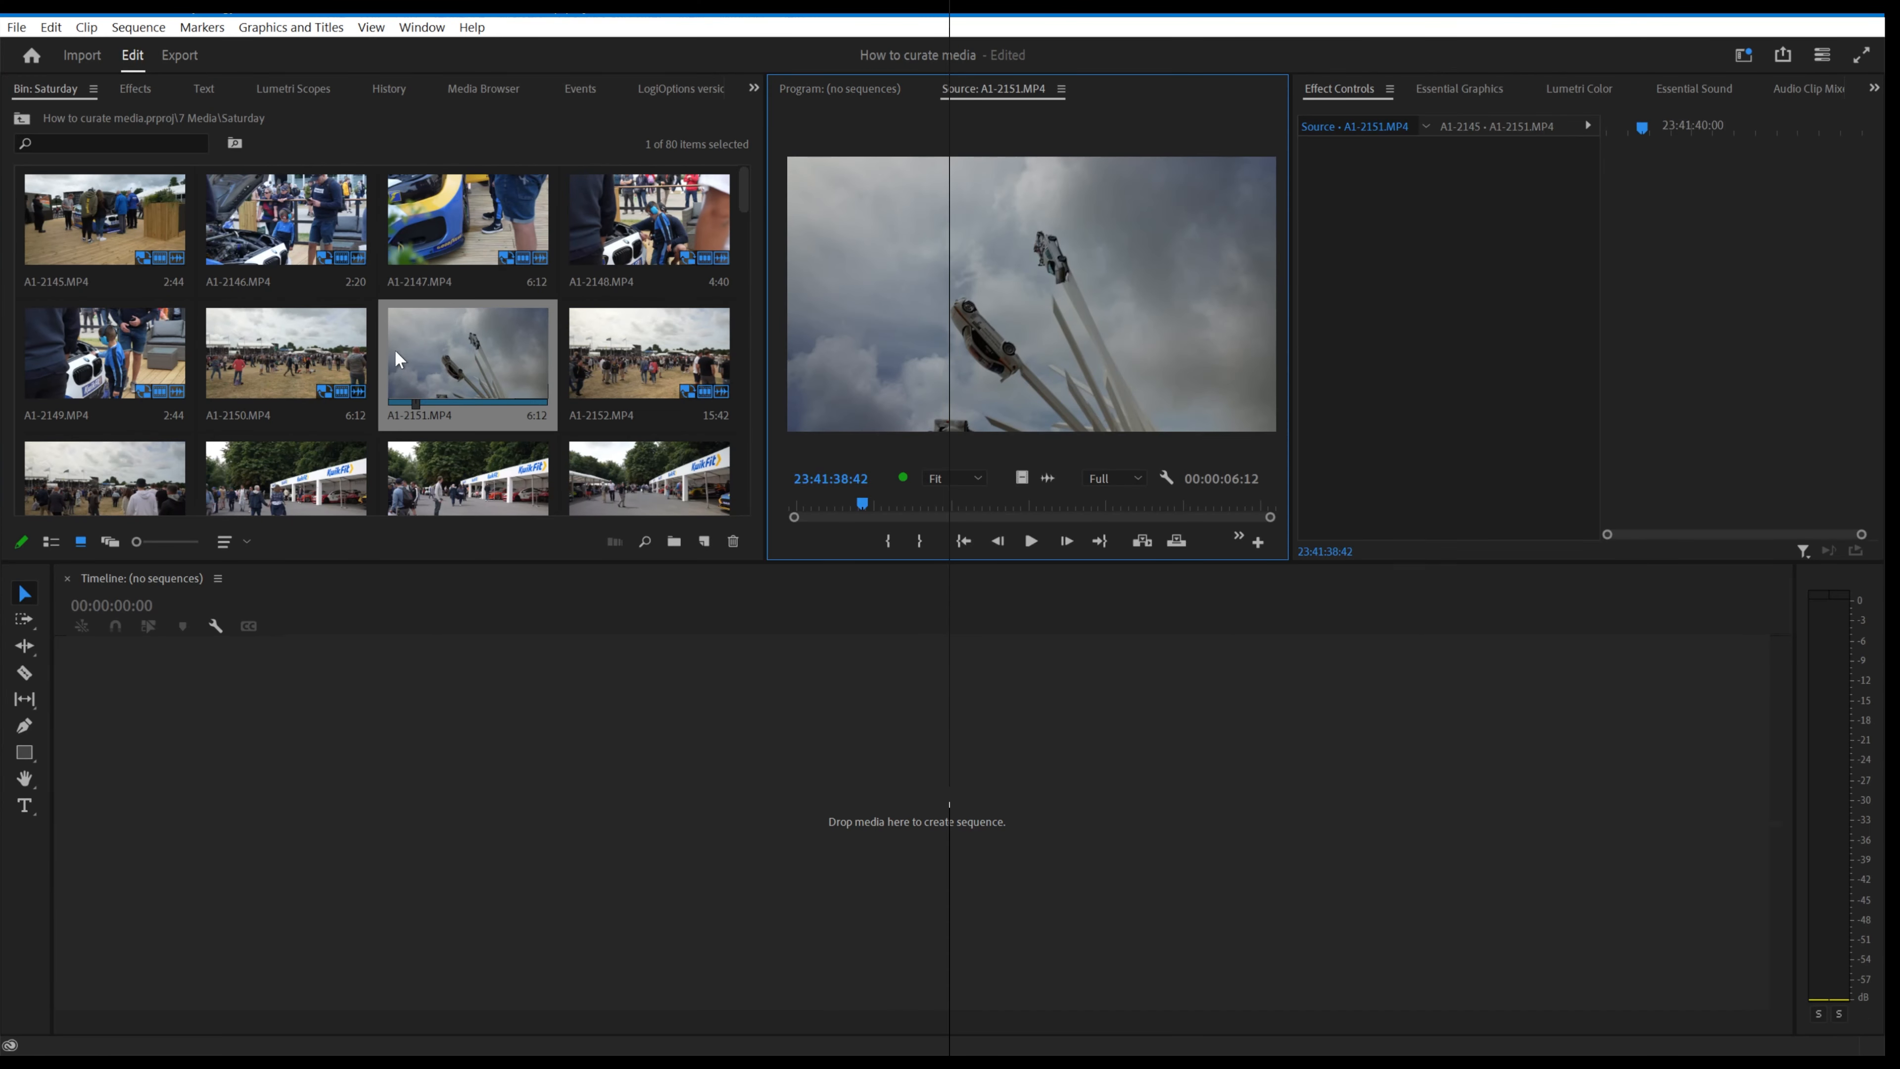
drag(861, 496, 896, 521)
drag(902, 514, 1171, 513)
key(o)
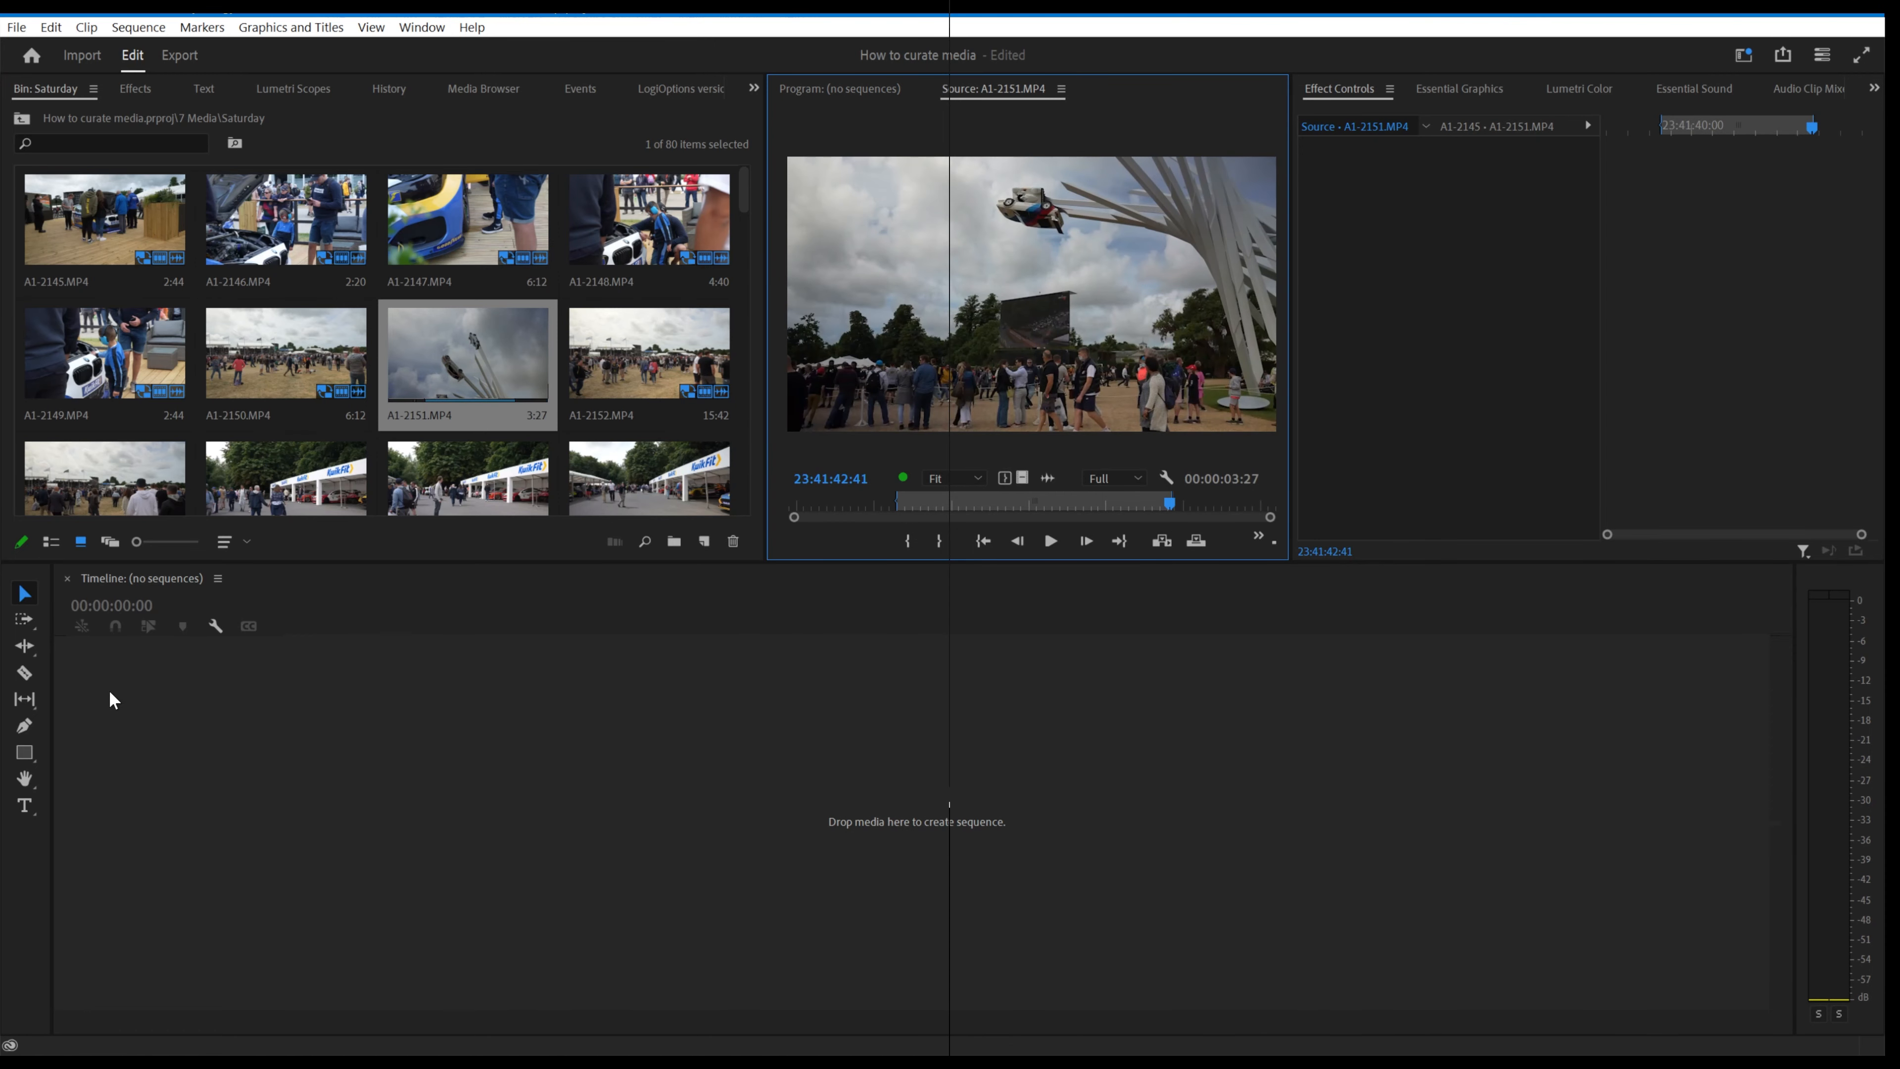
- Show the Saturday bin as a list and move the Rating column forward beside the Scene column
click(50, 542)
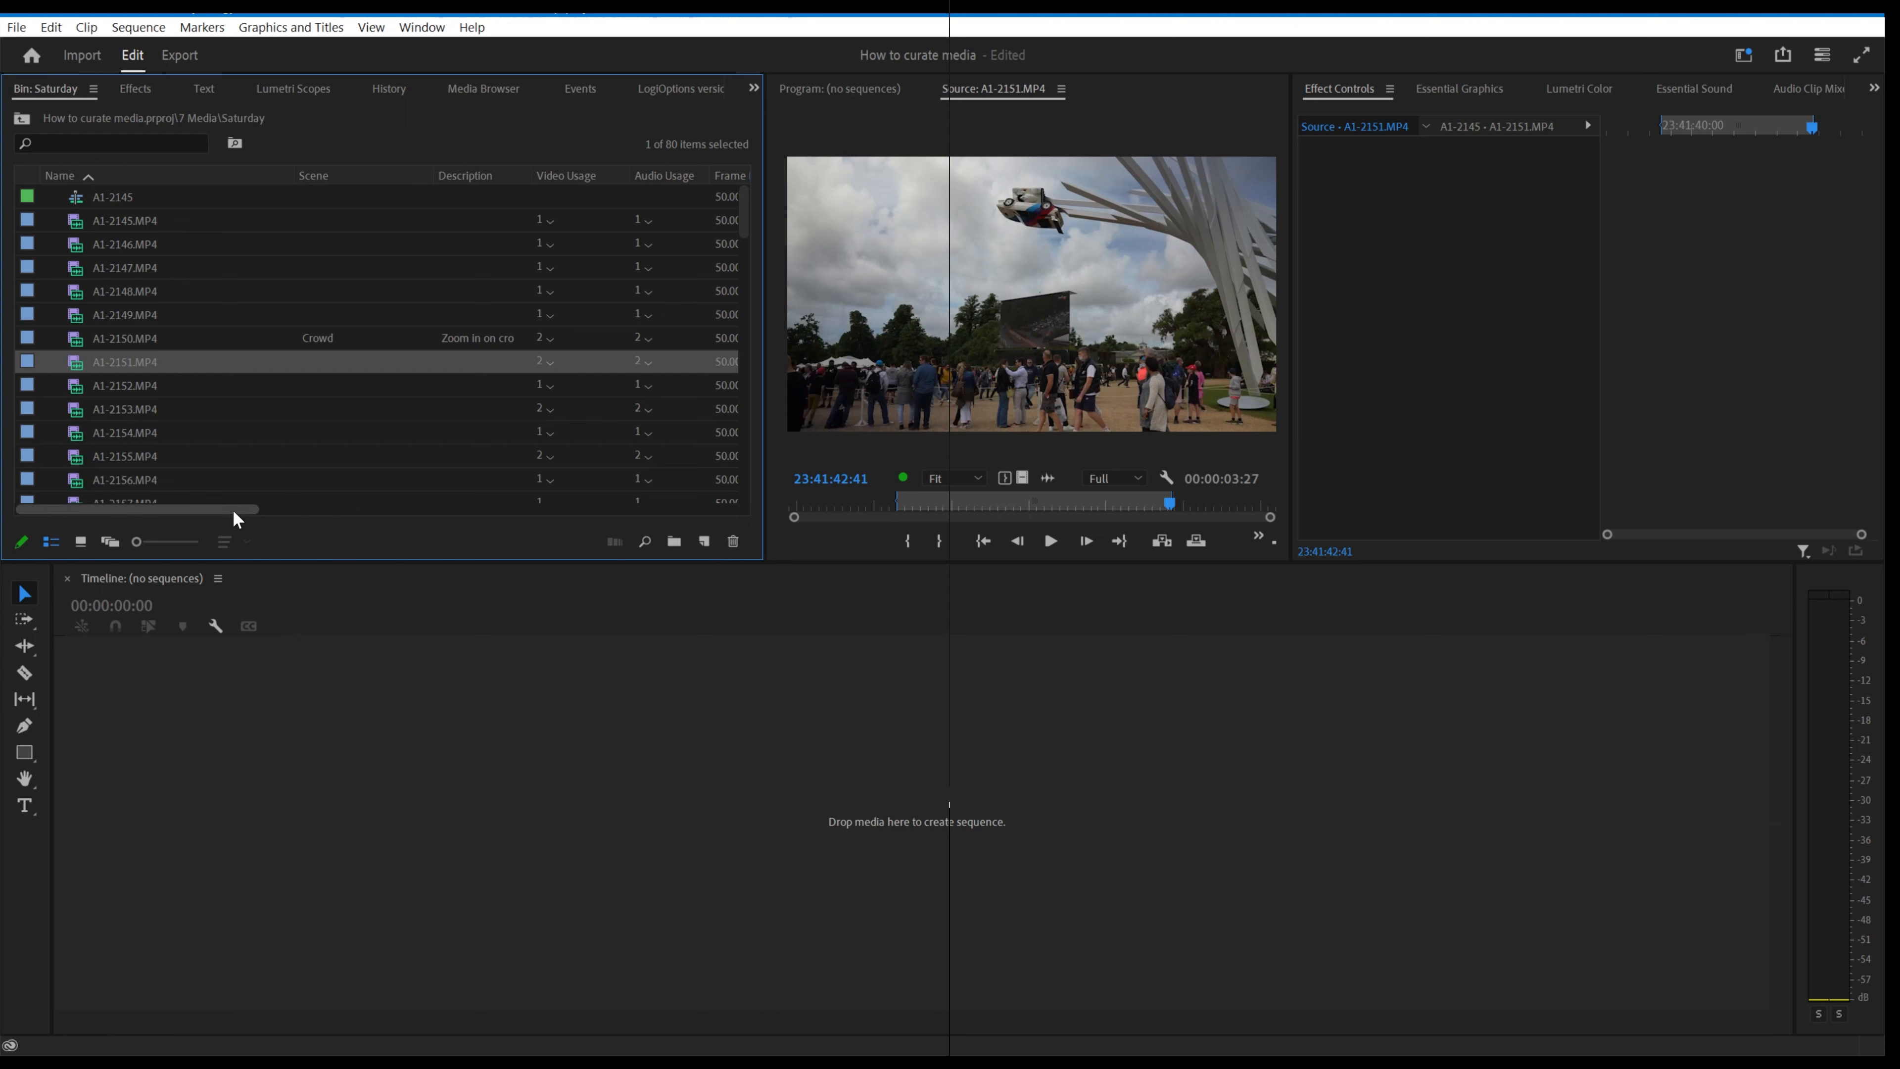
drag(234, 508, 377, 491)
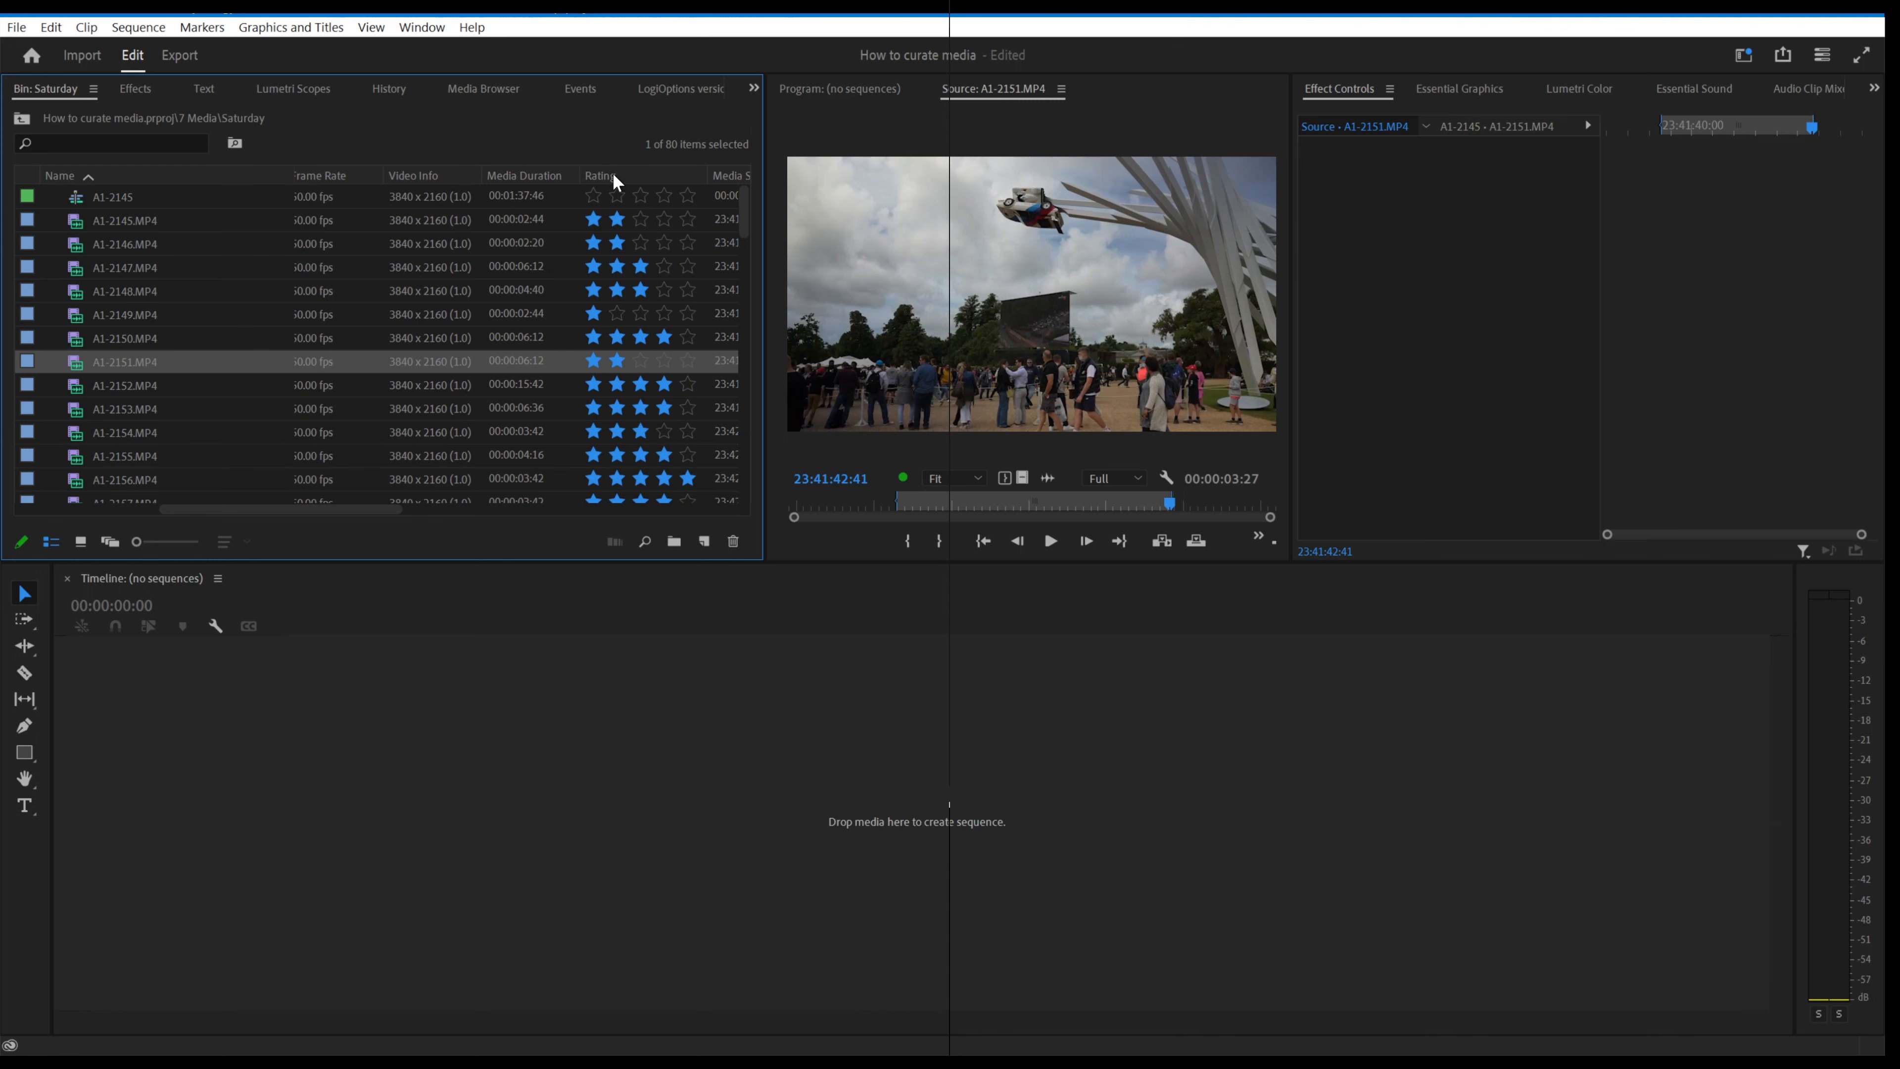
drag(614, 176, 339, 183)
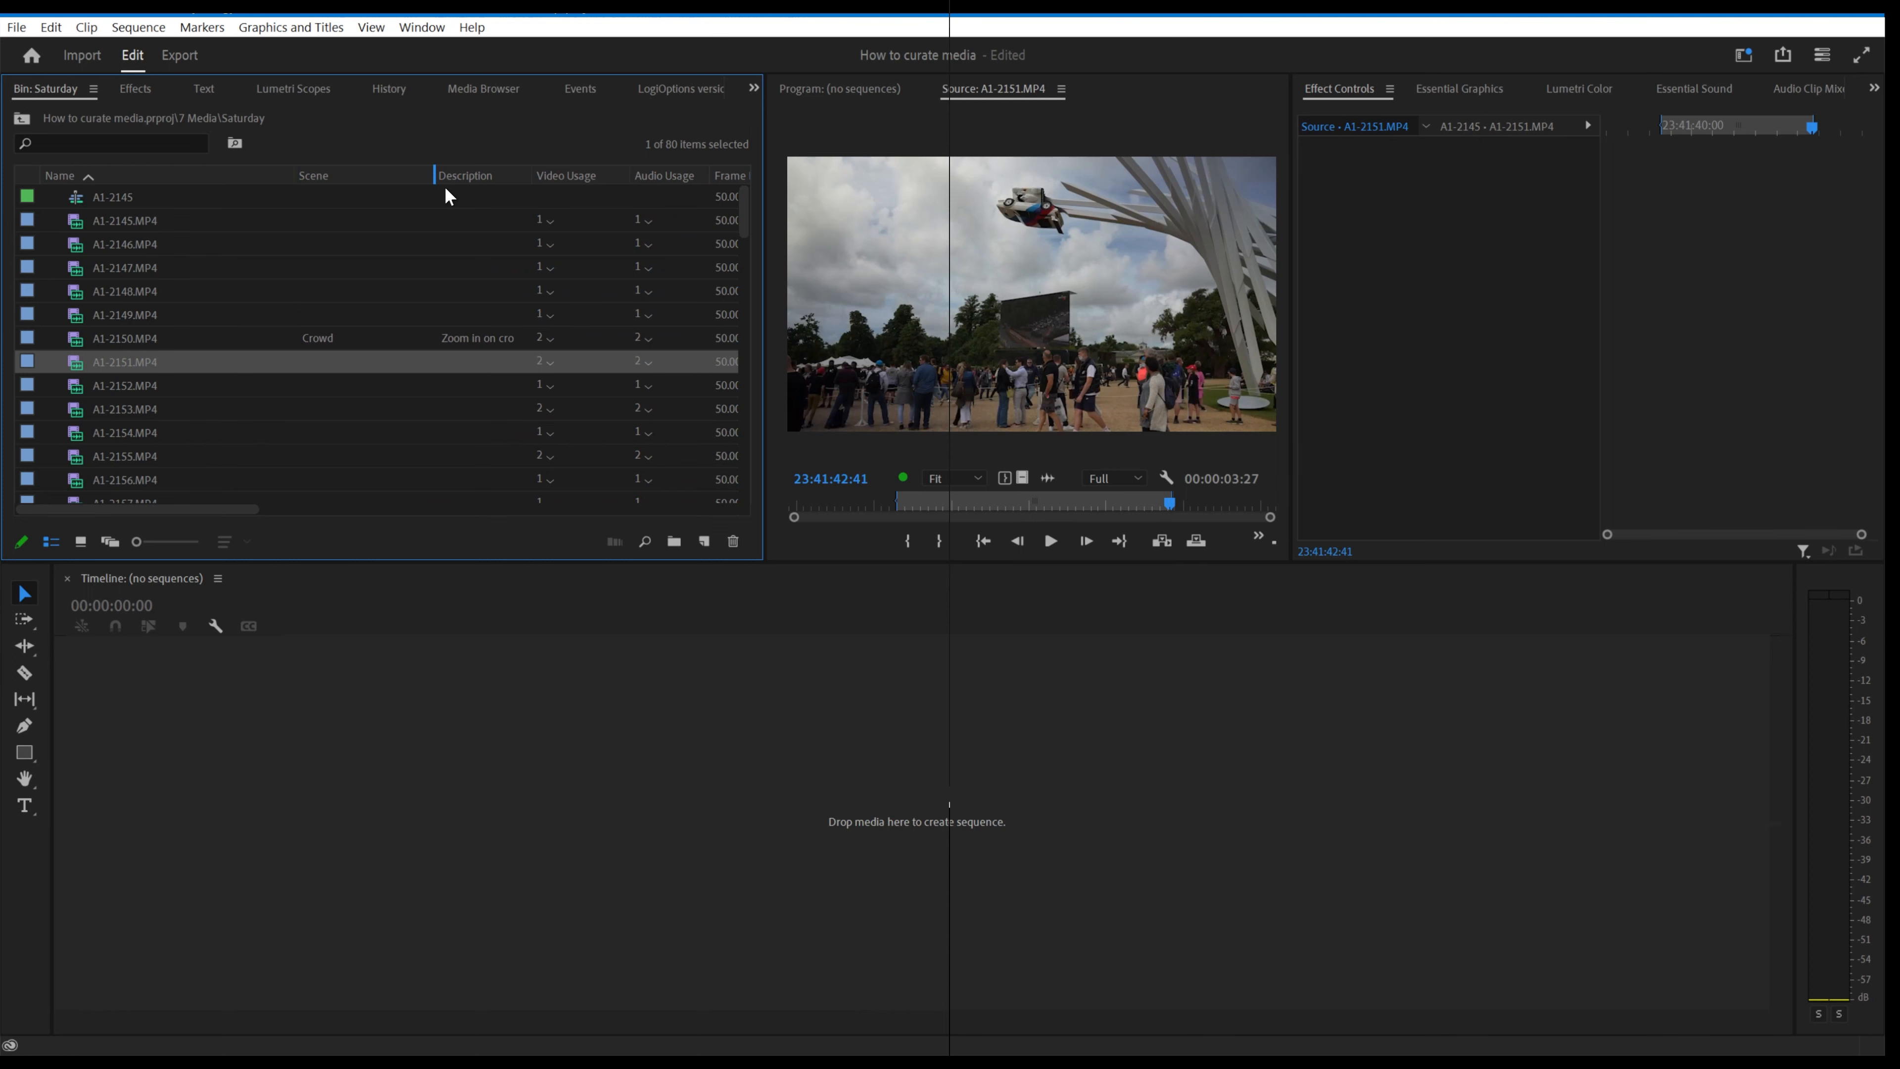
- Place the Rating column between Description and Video Usage, and create a new sequence from the whole clip A1-2152.MP4
drag(517, 188, 517, 189)
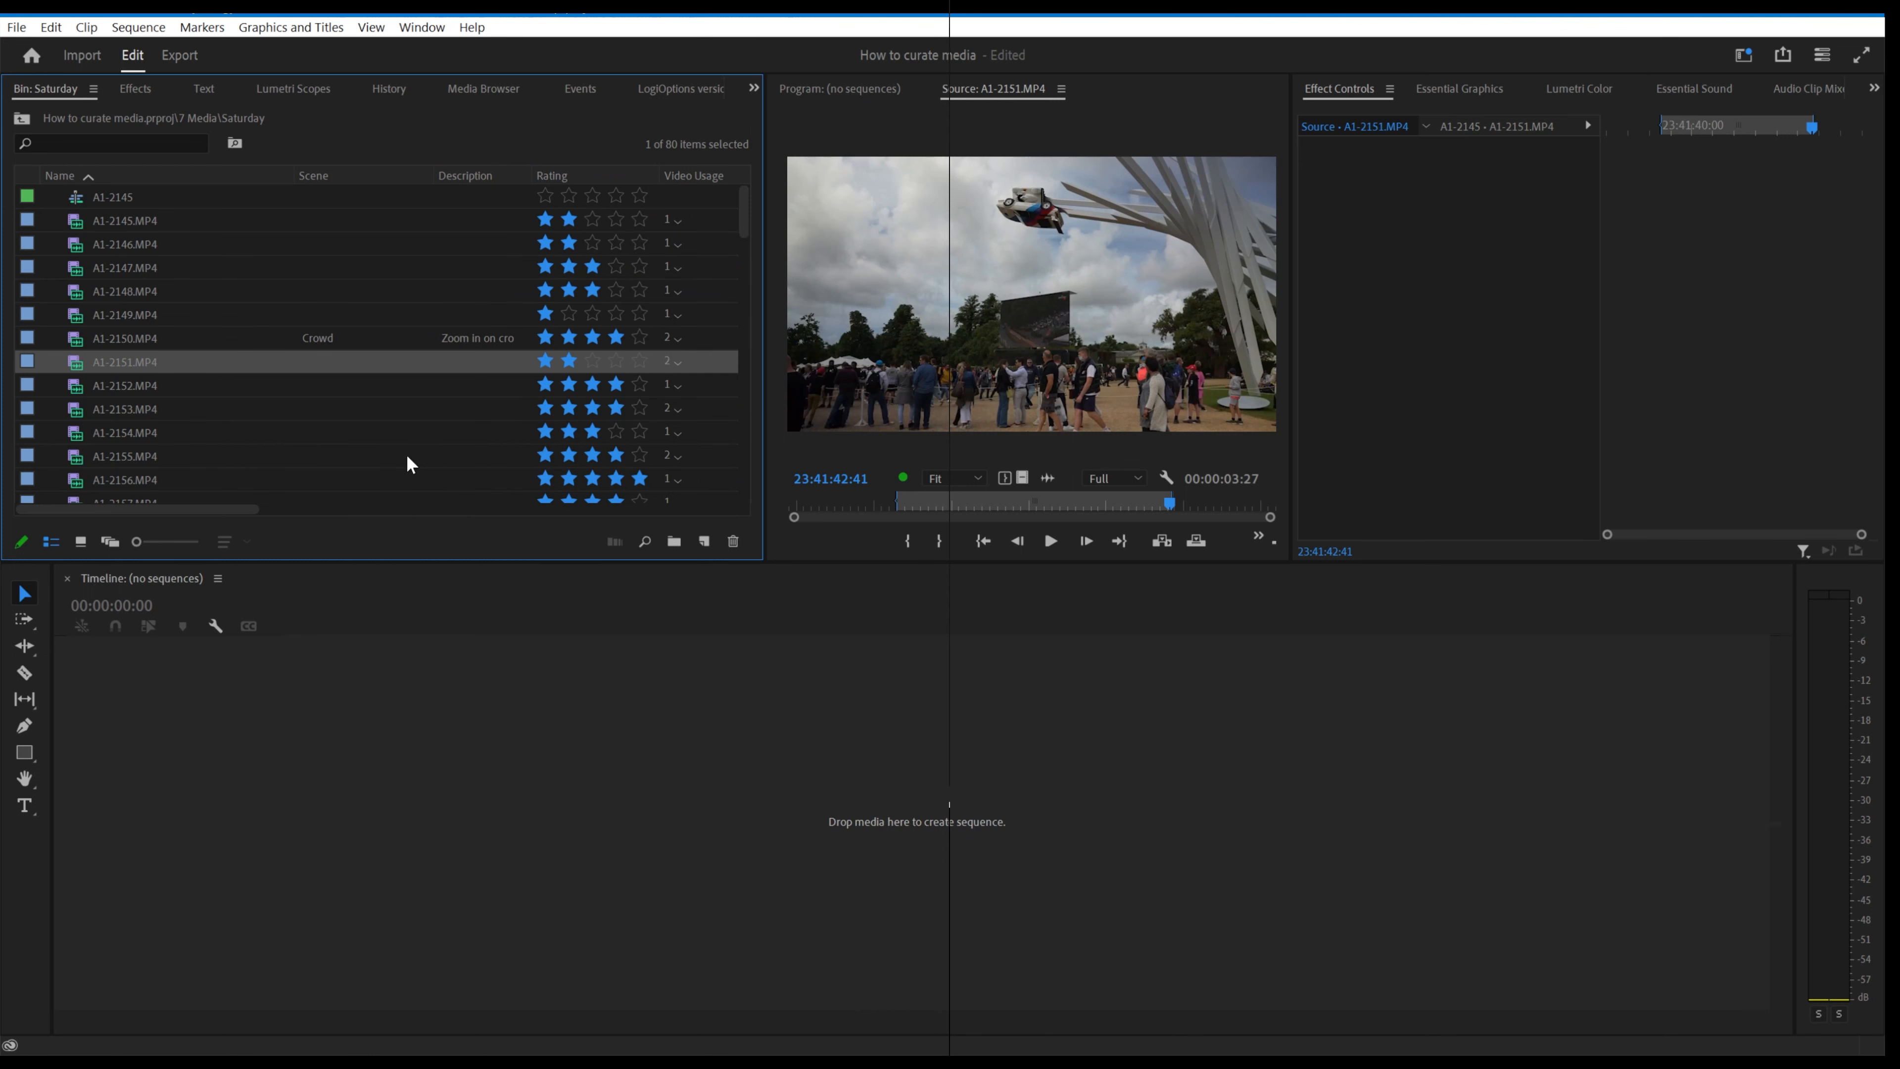
double_click(75, 388)
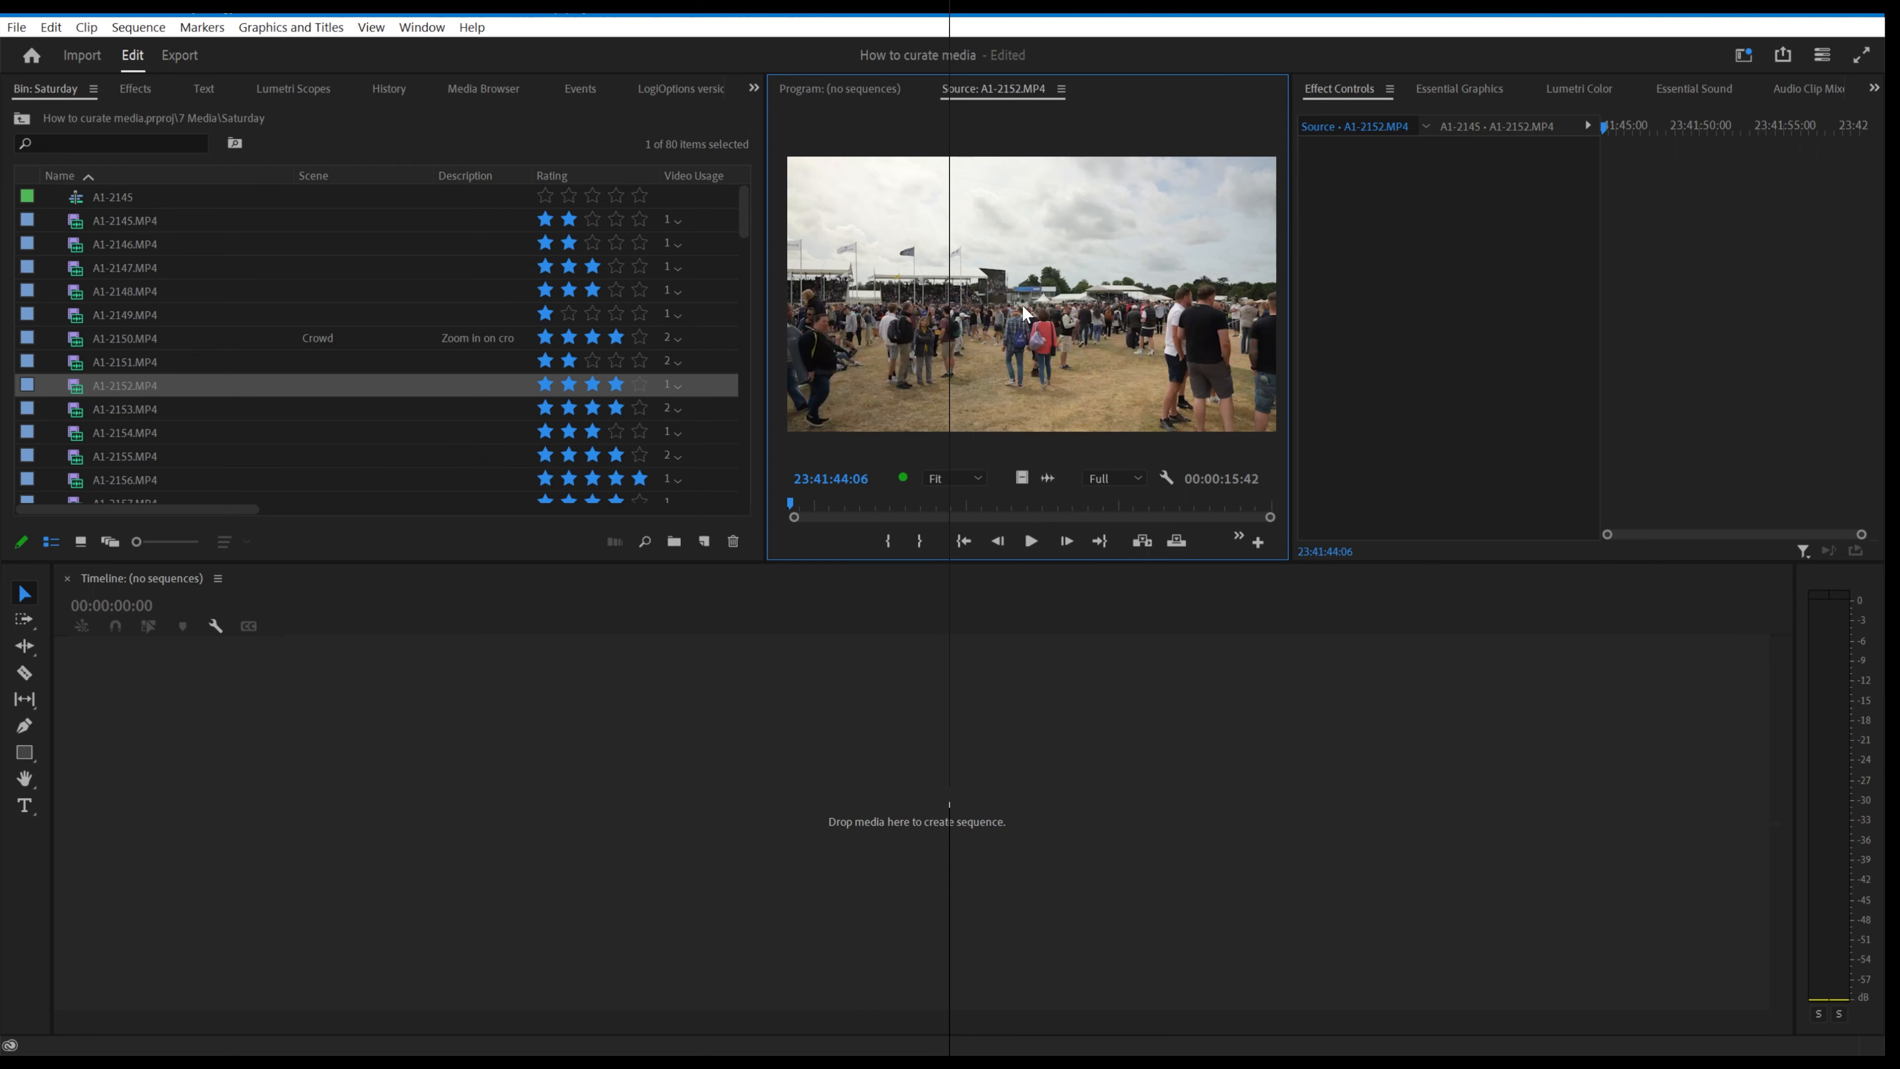
drag(1025, 312, 360, 843)
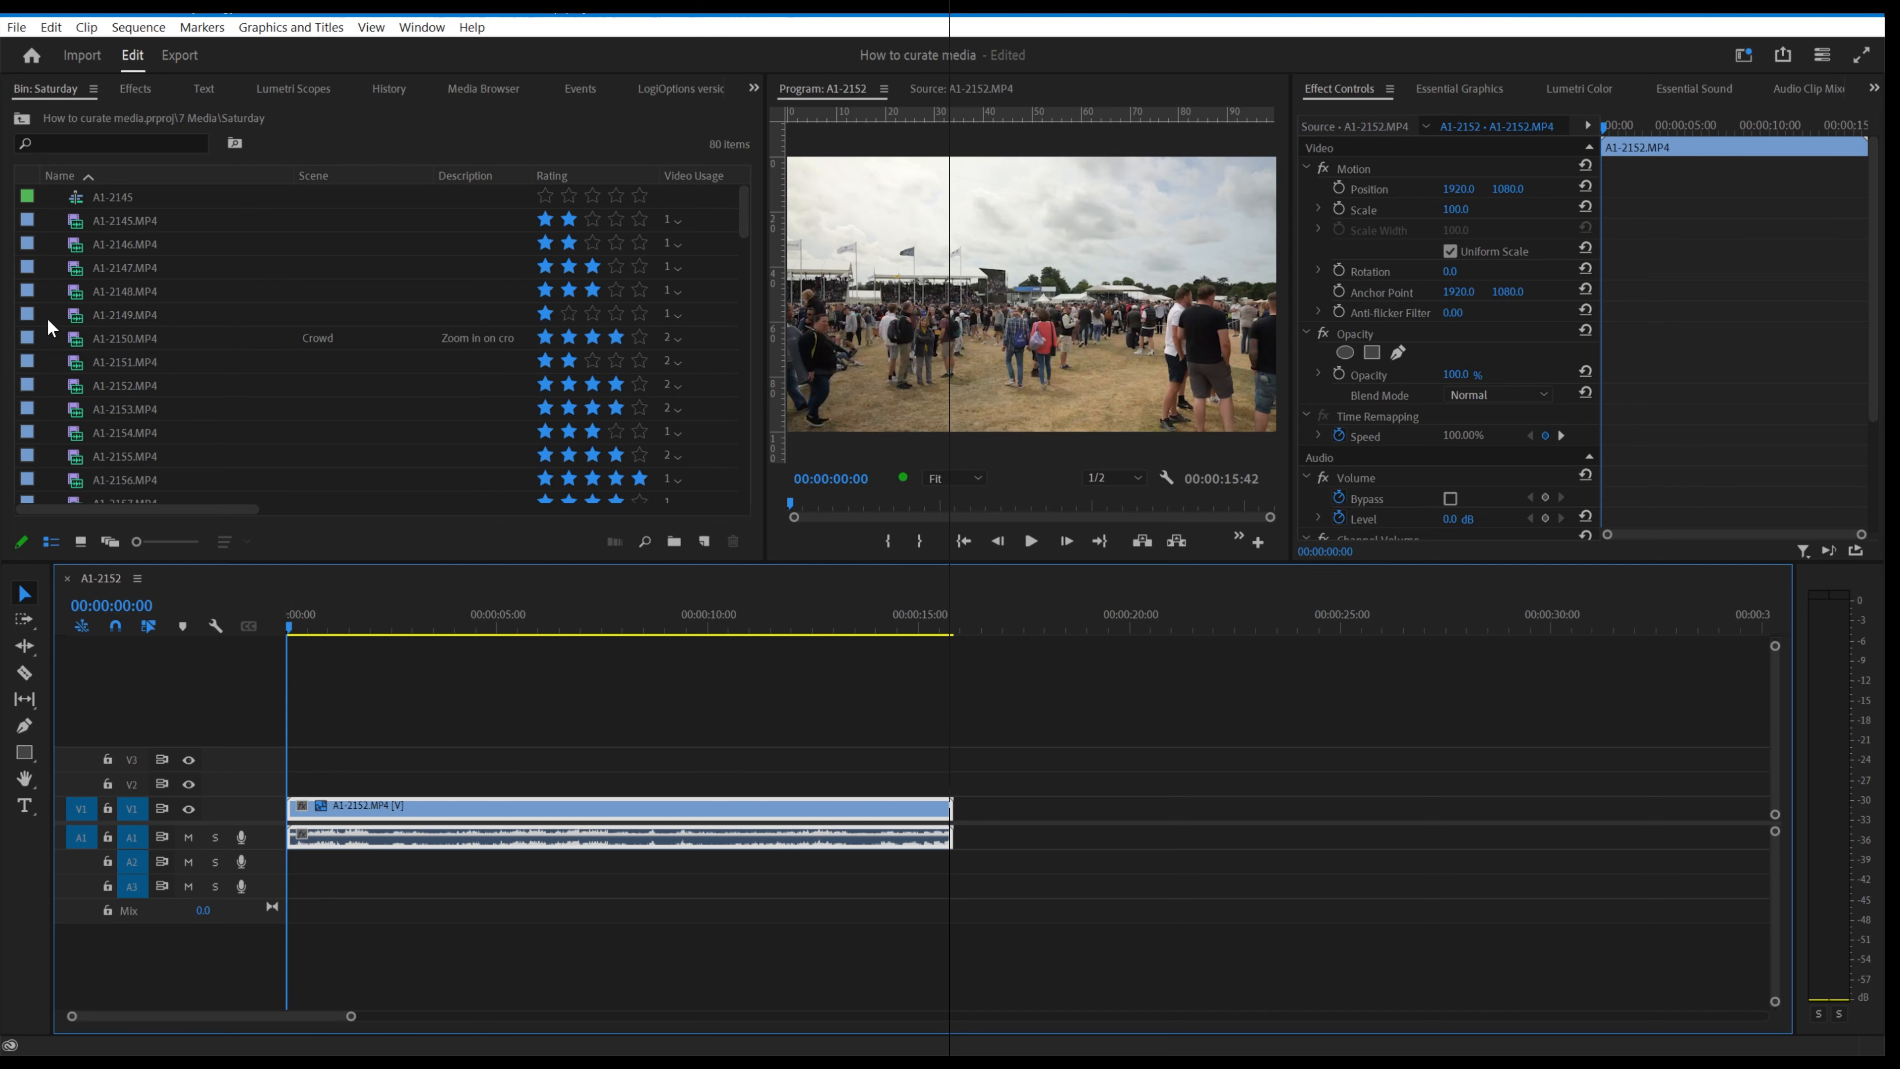
- Append the highly rated clips A1-2156.MP4 and A1-2160.MP4, in that order, to the end of the A1-2152 sequence
double_click(78, 378)
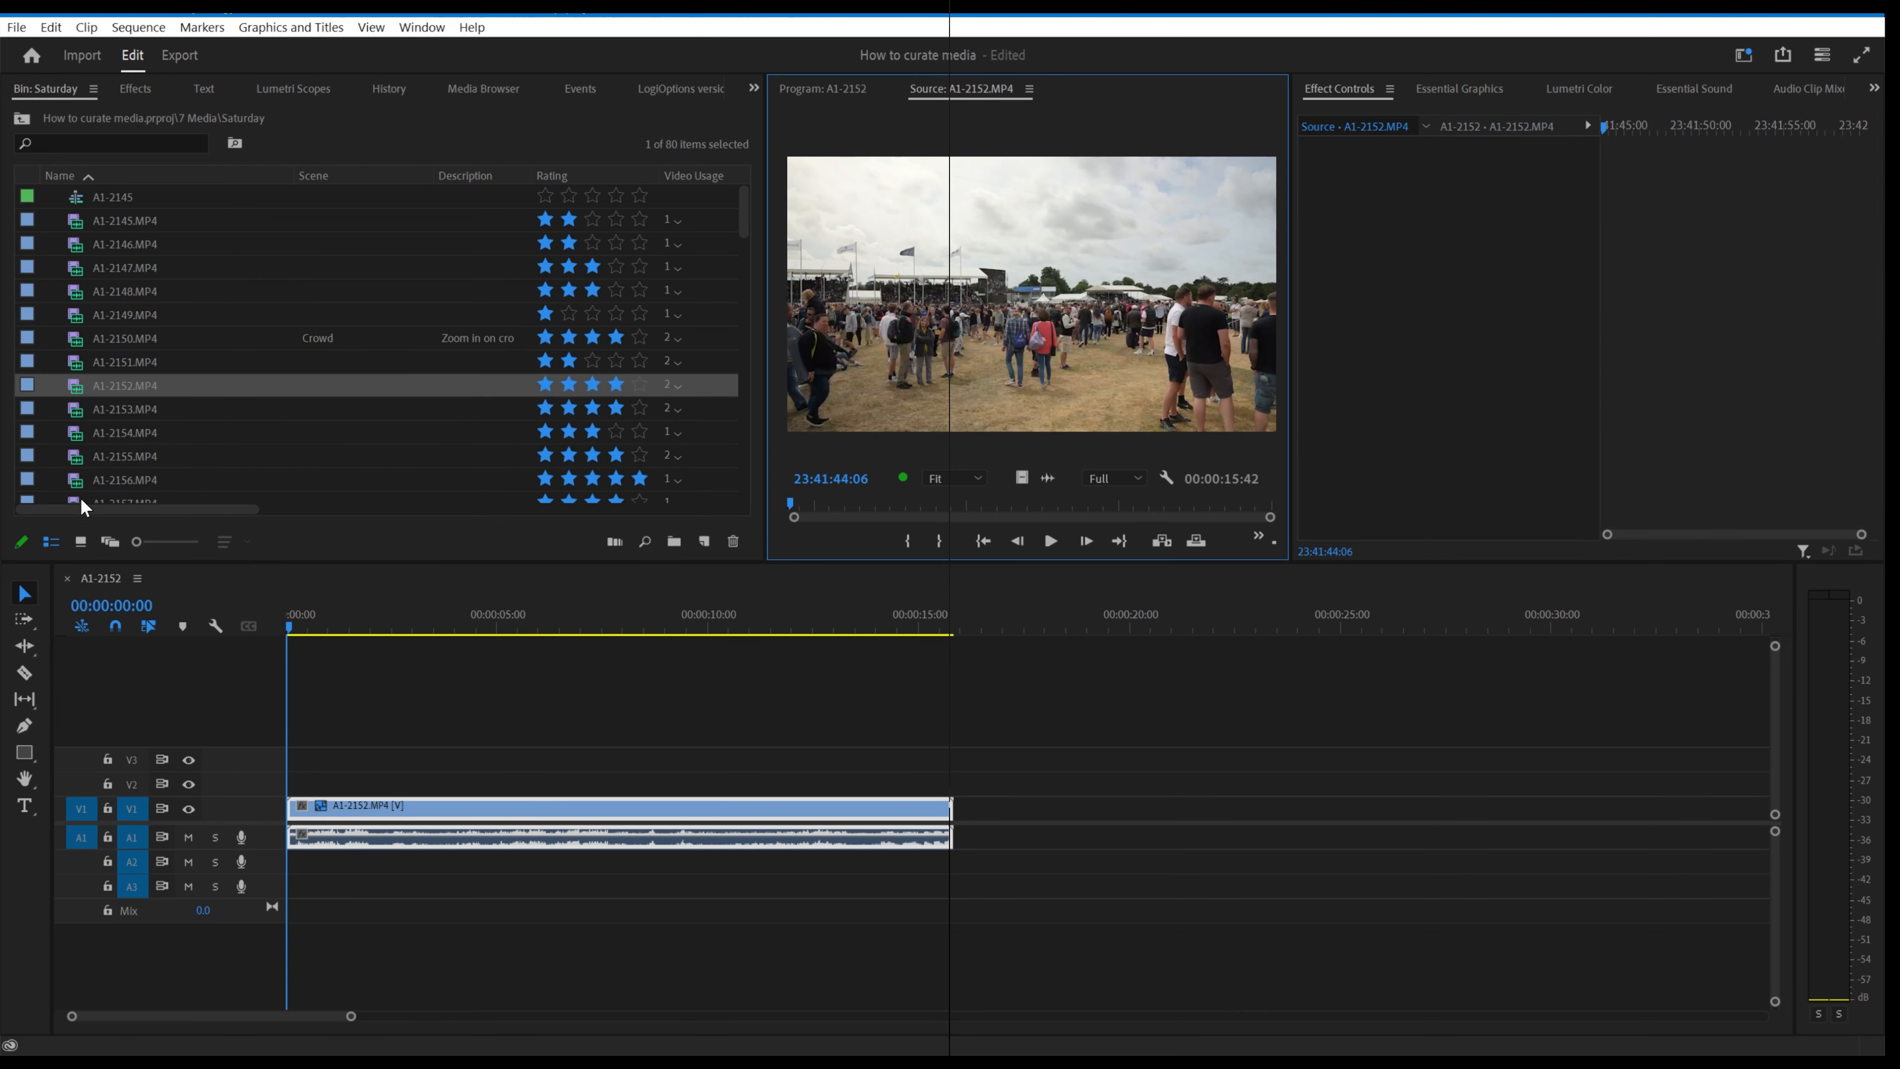
double_click(74, 480)
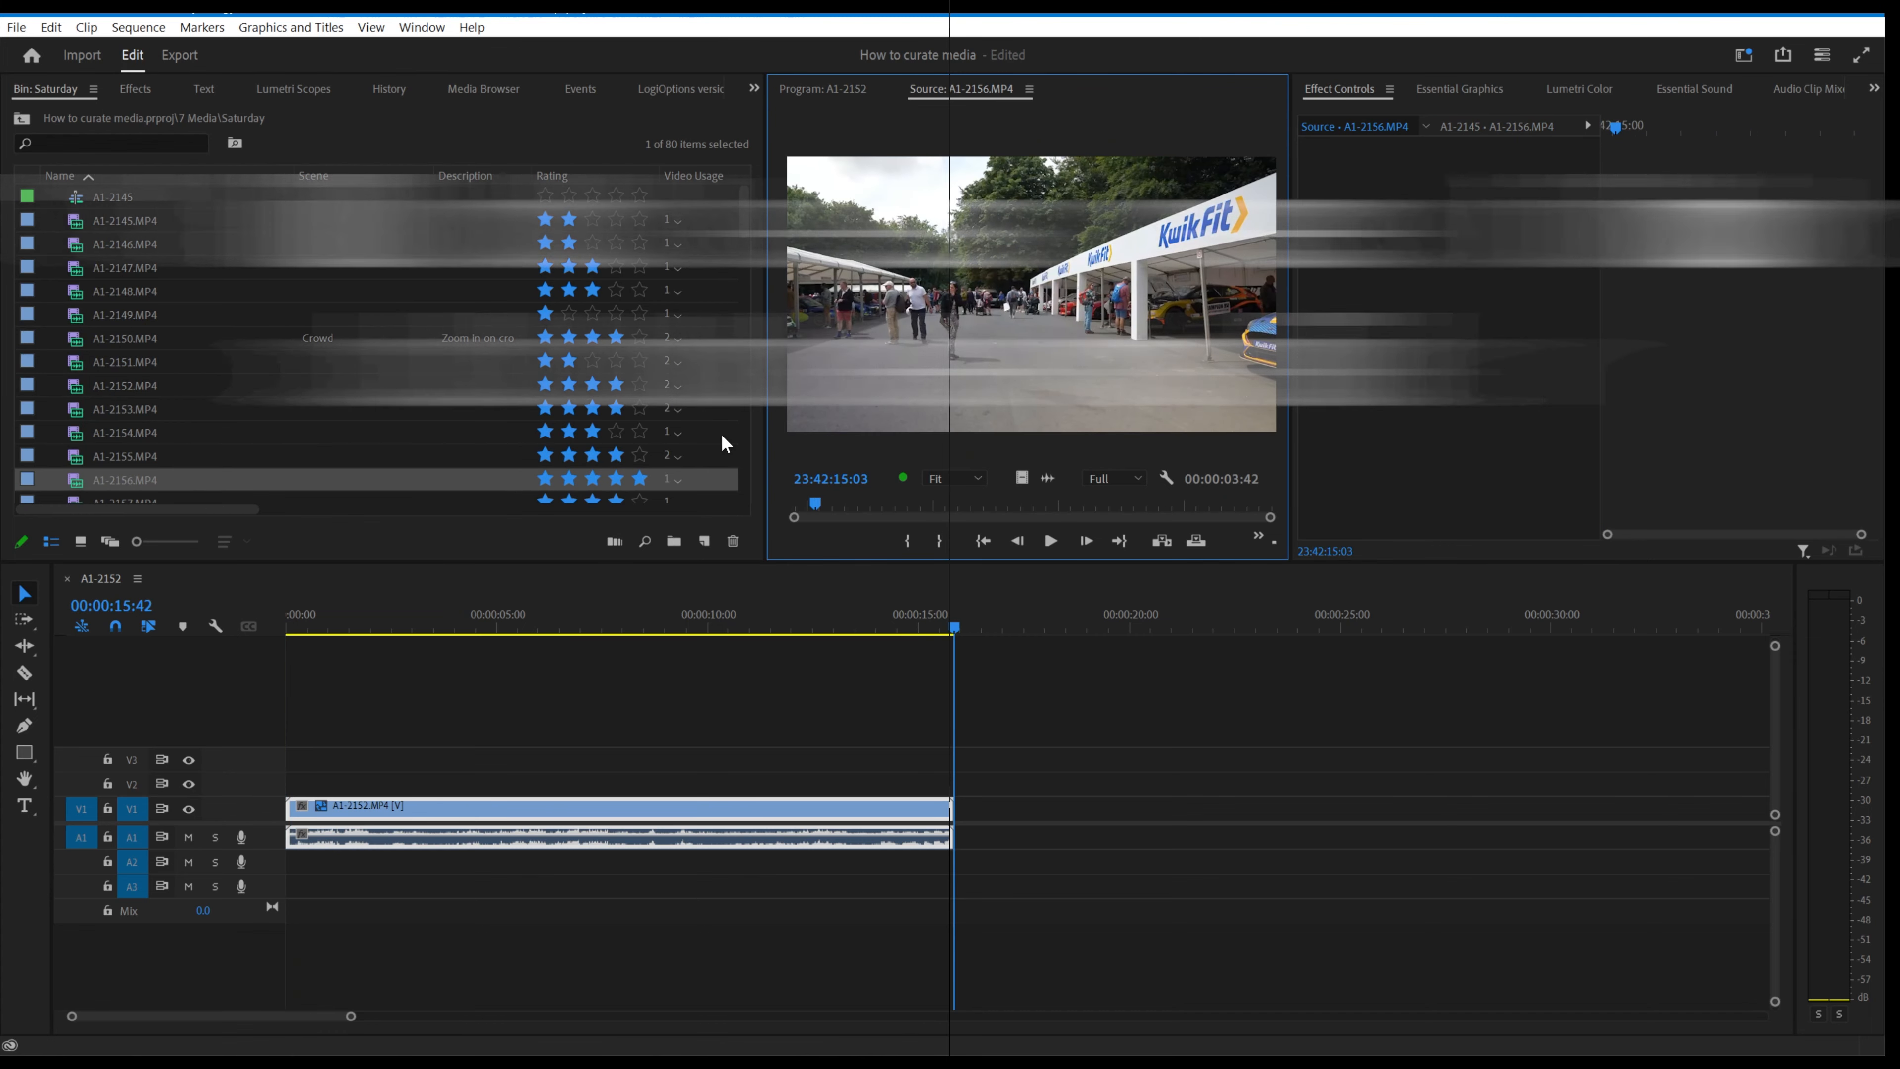
key(comma)
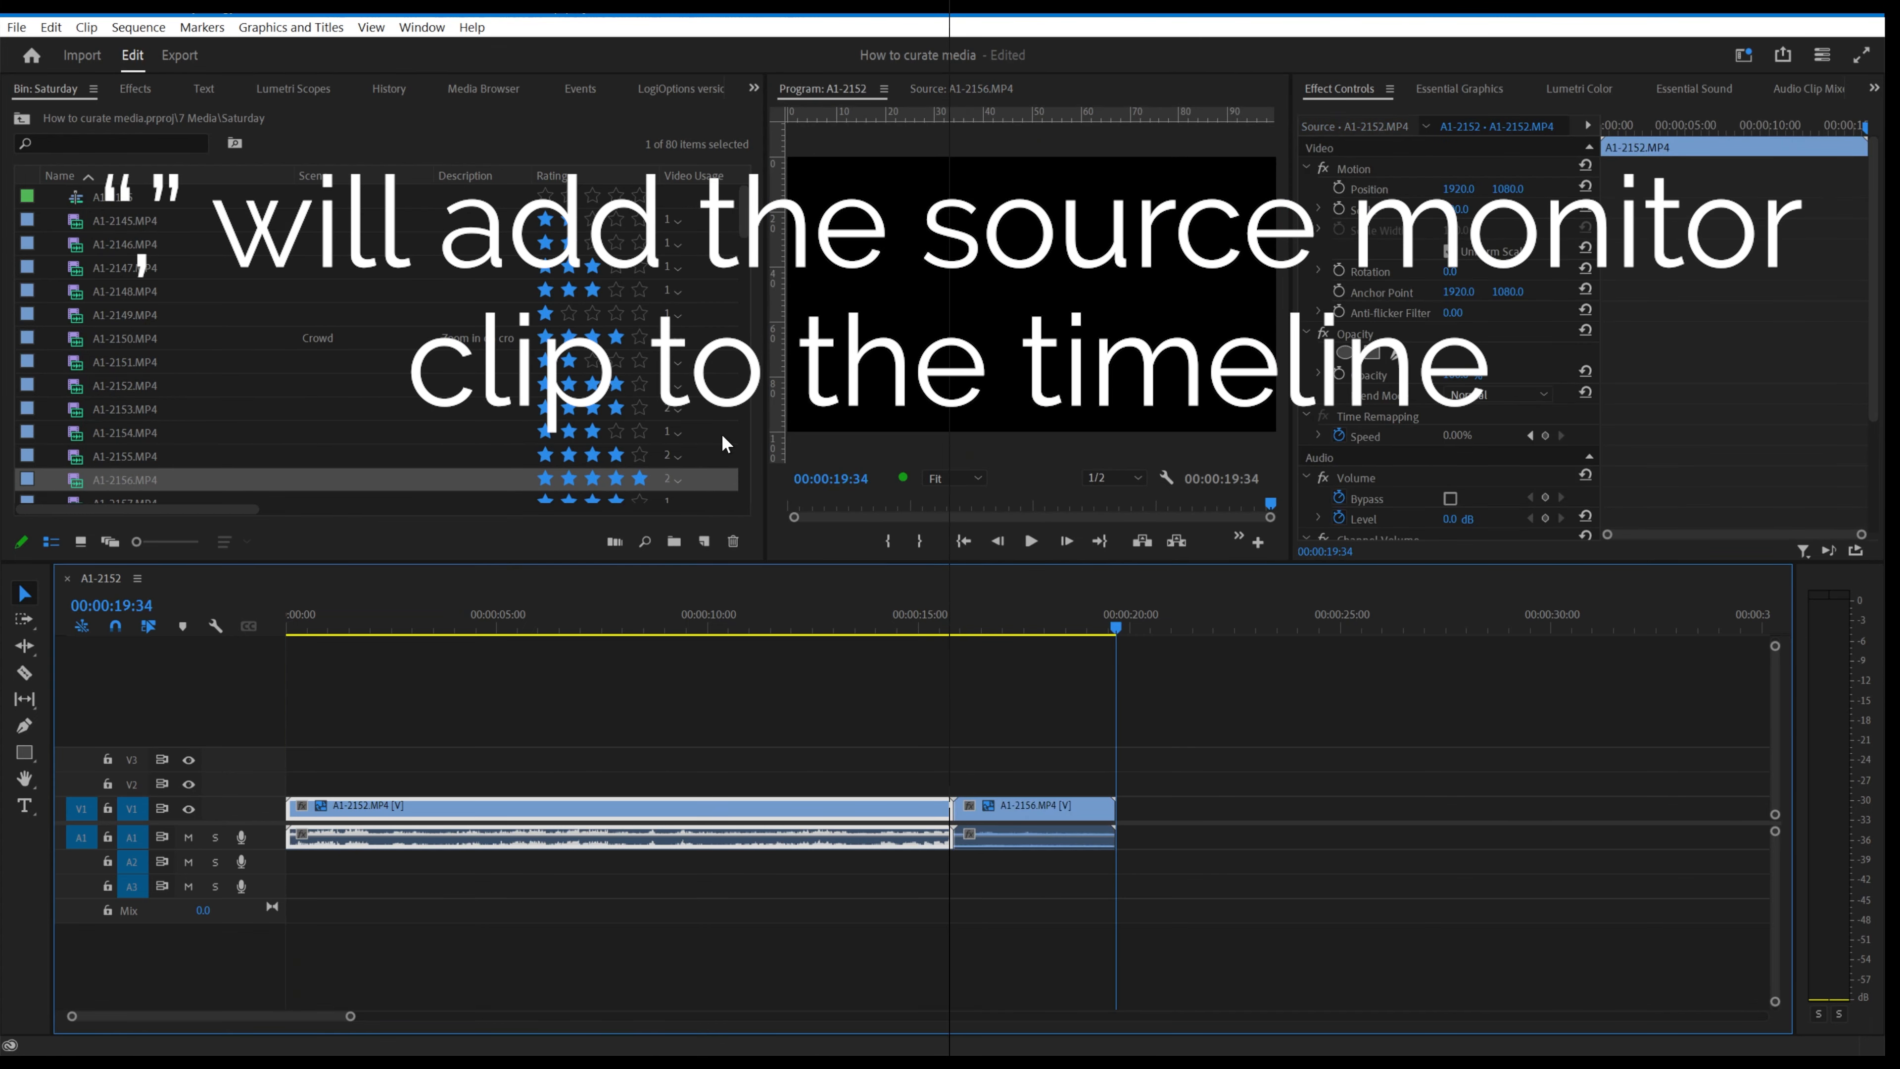
scroll(471, 468, down, 2)
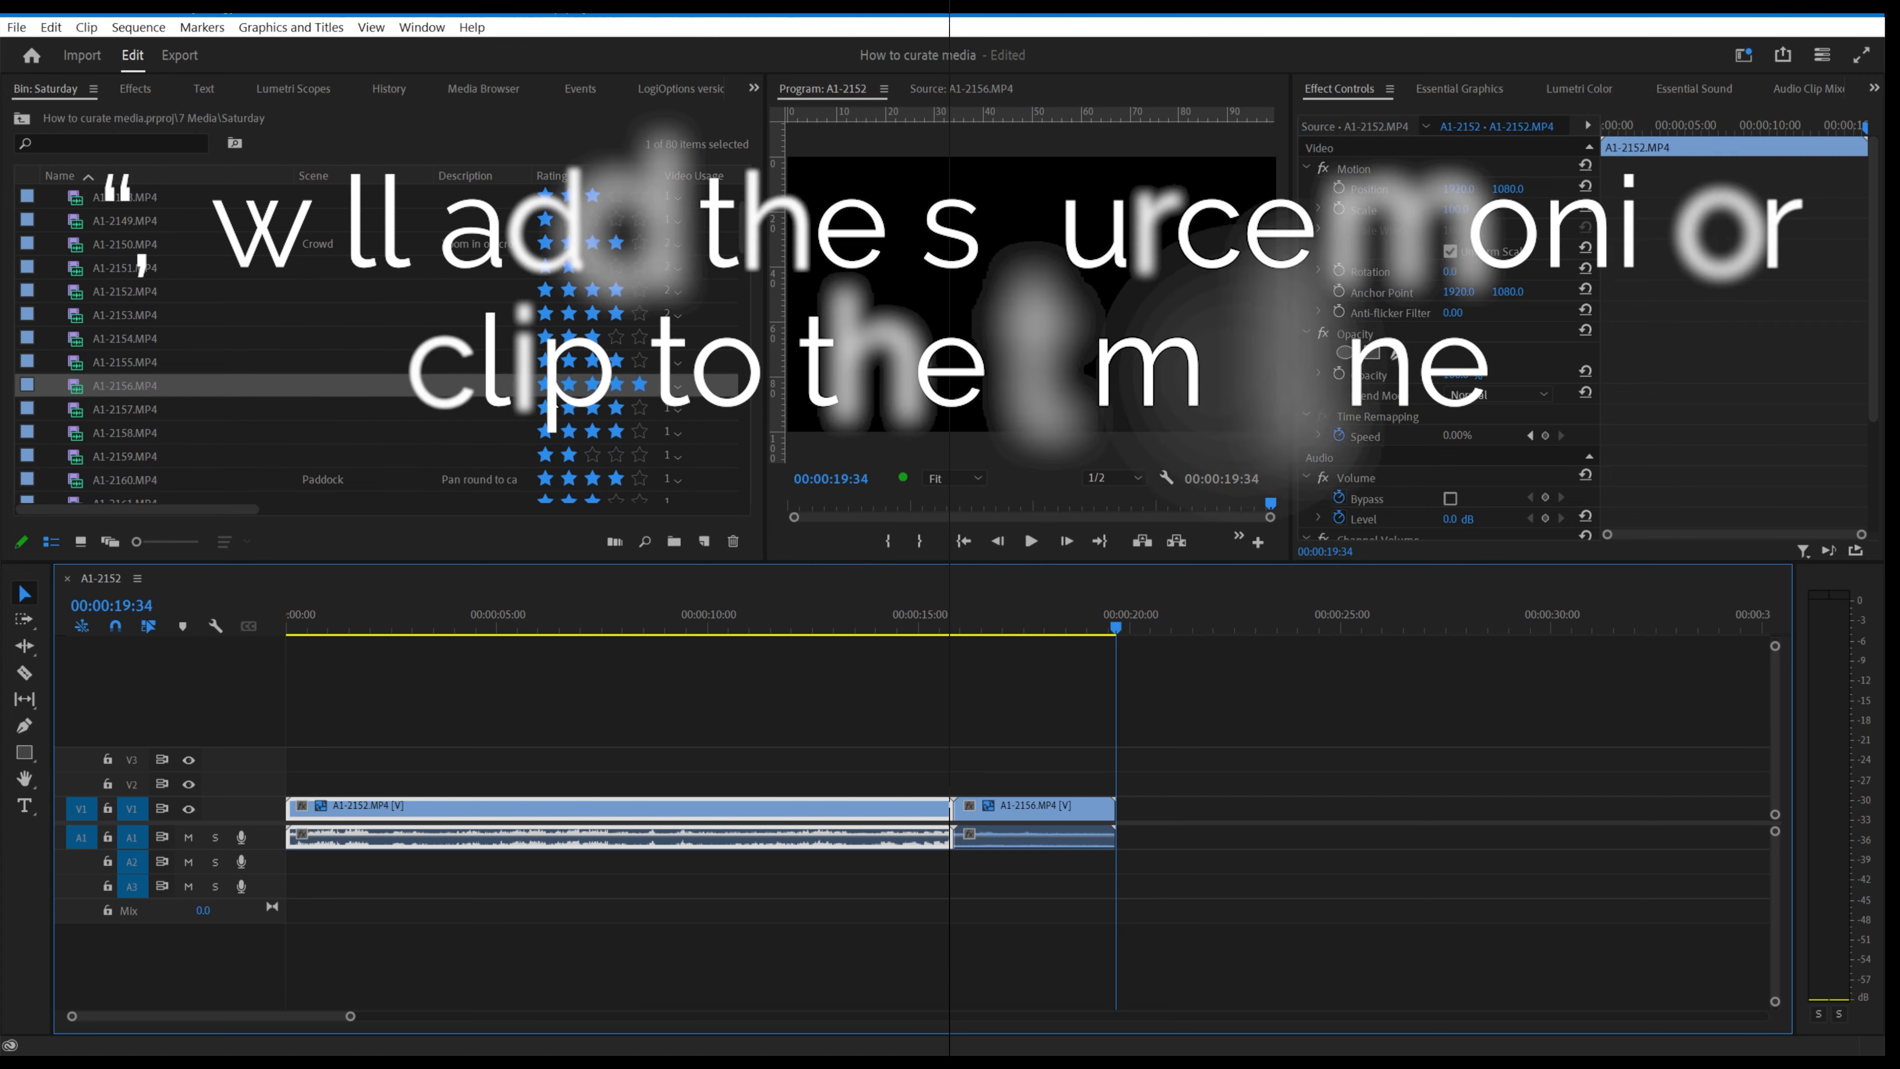
double_click(76, 474)
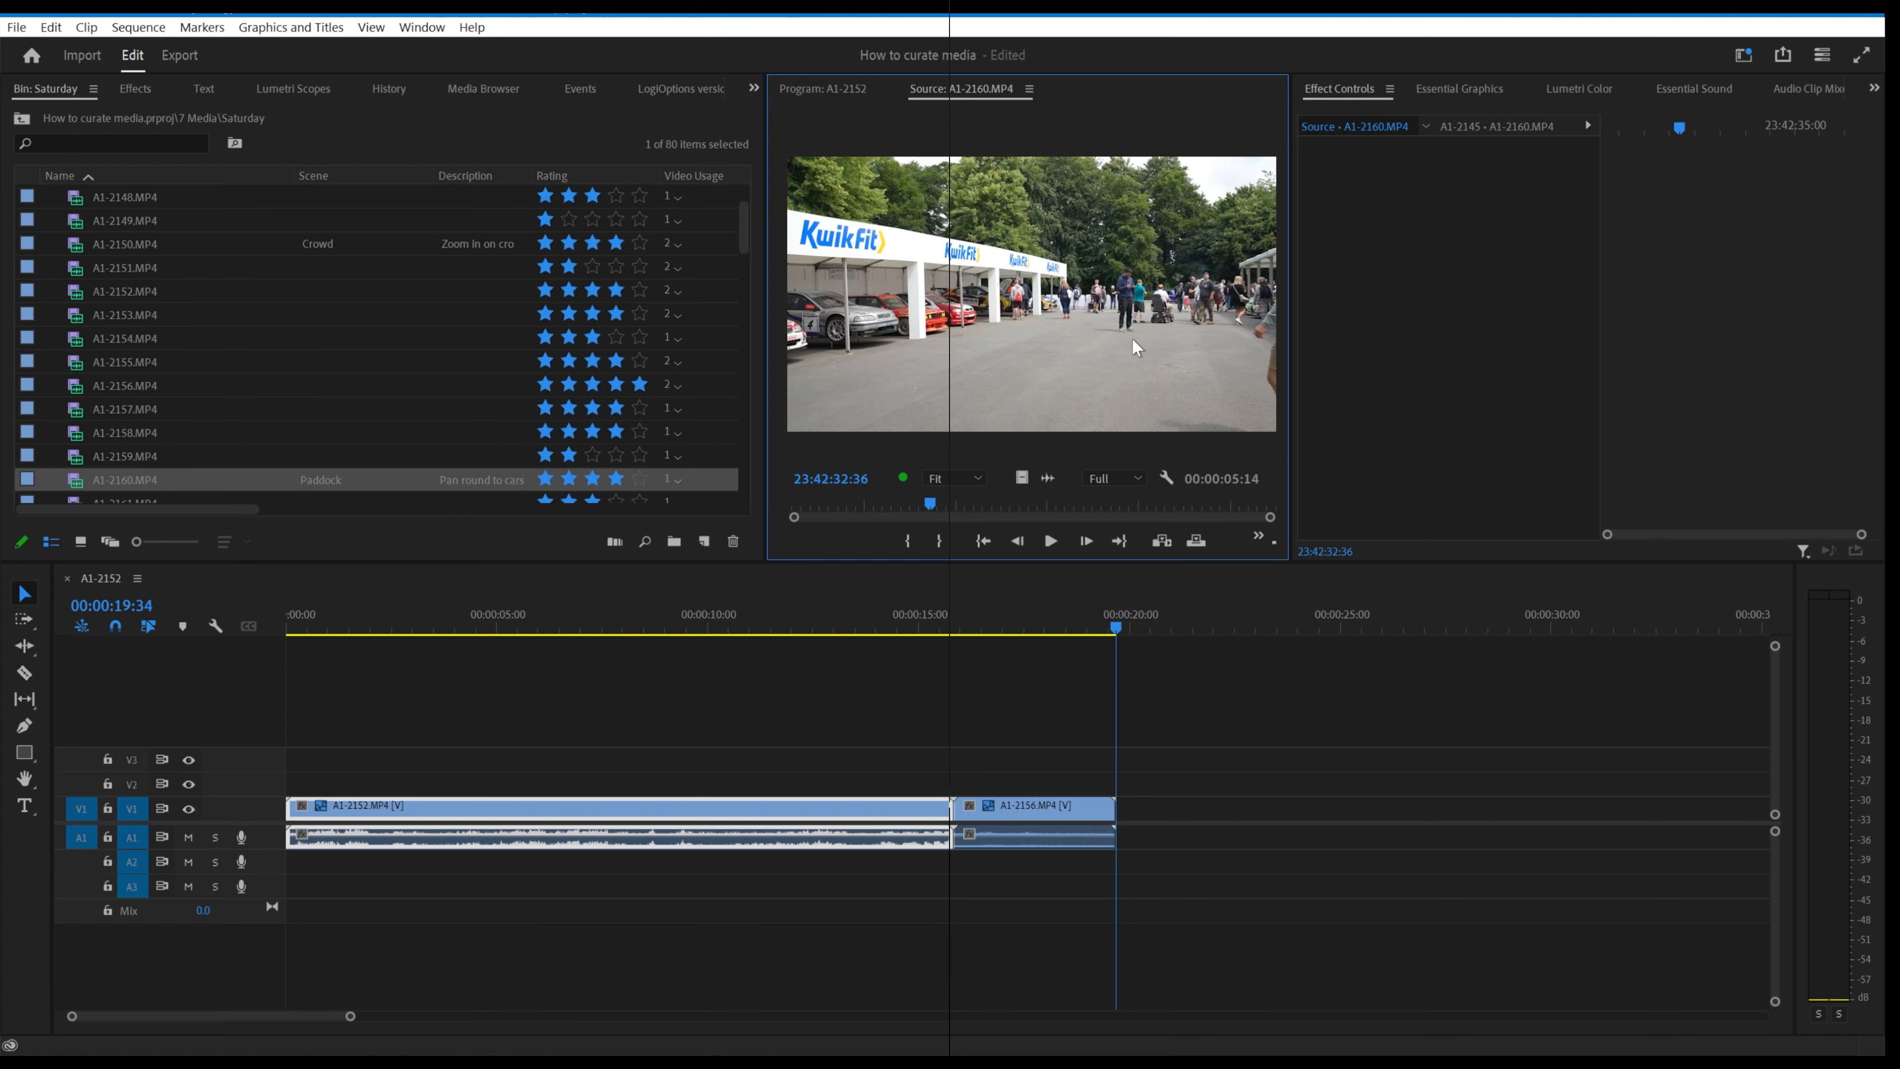
key(.)
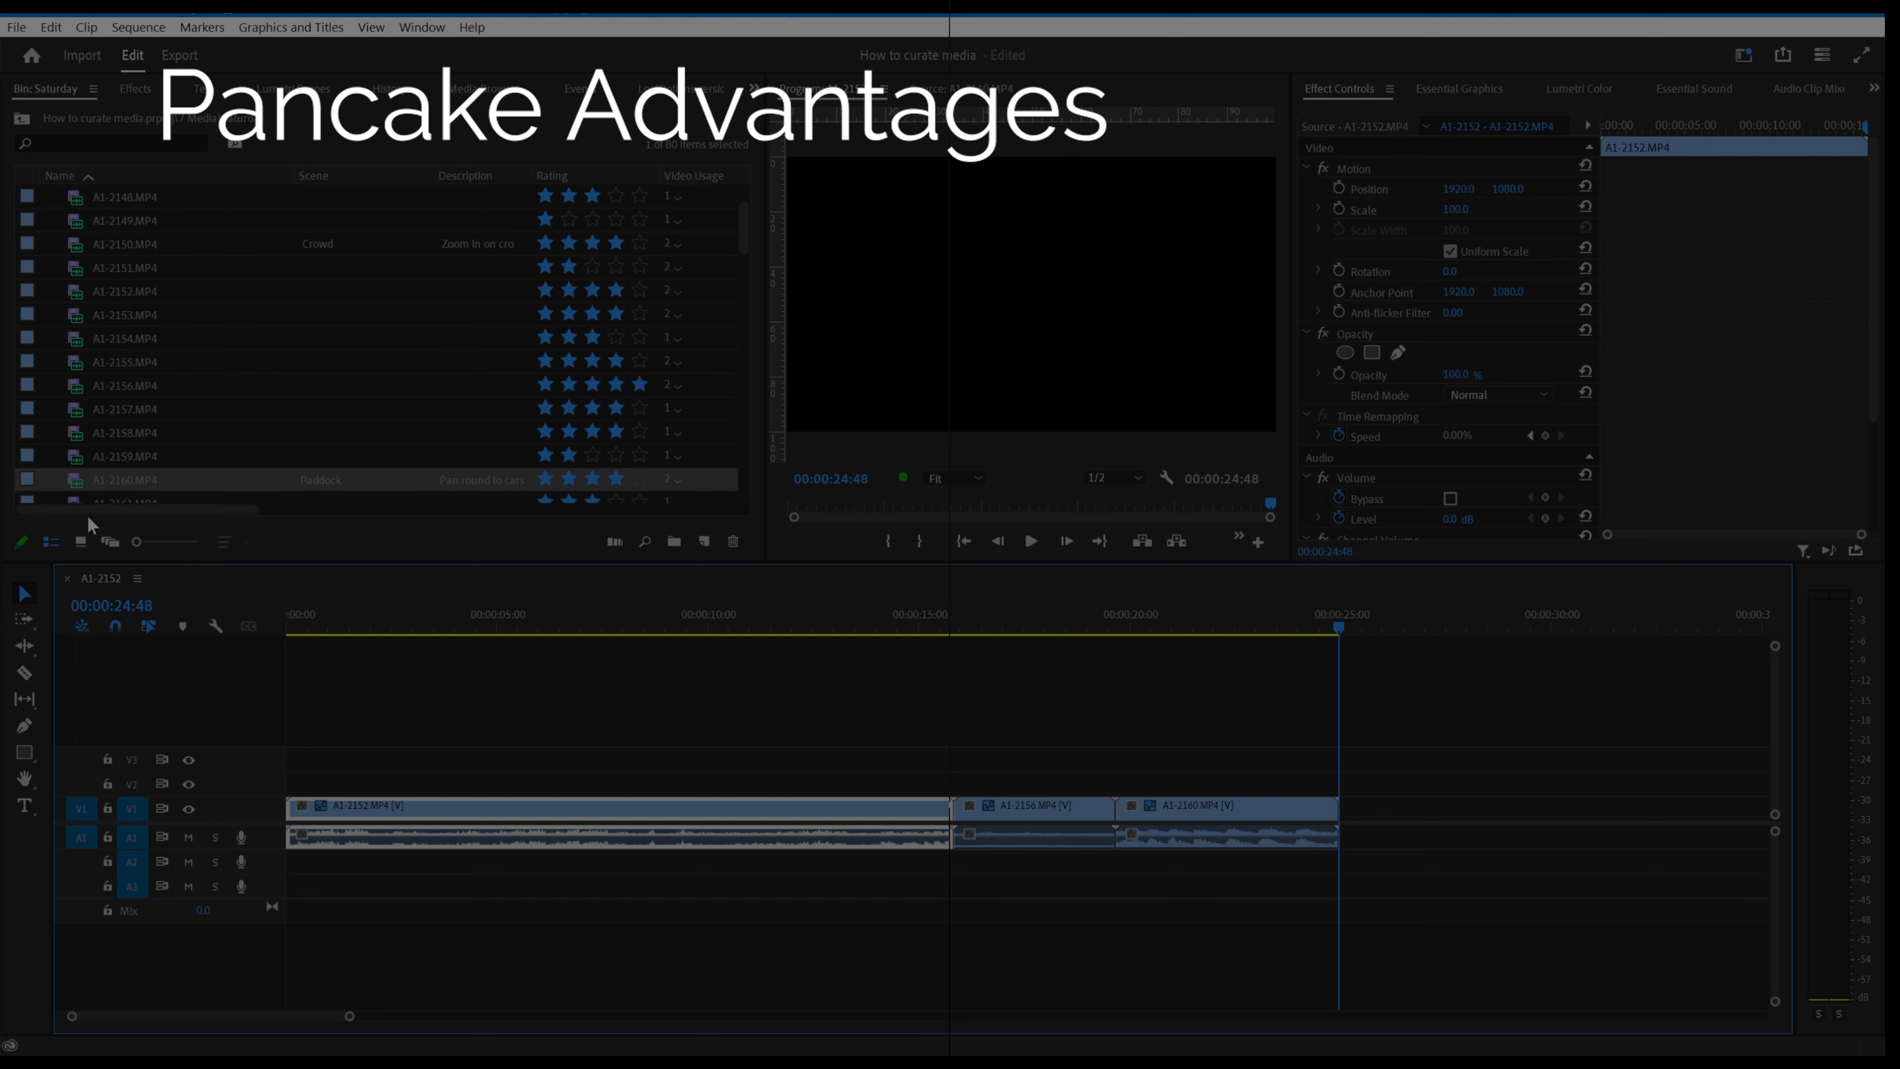
- Look through the ratings, scenes and descriptions of the further clips in the Saturday bin
scroll(187, 383, down, 3)
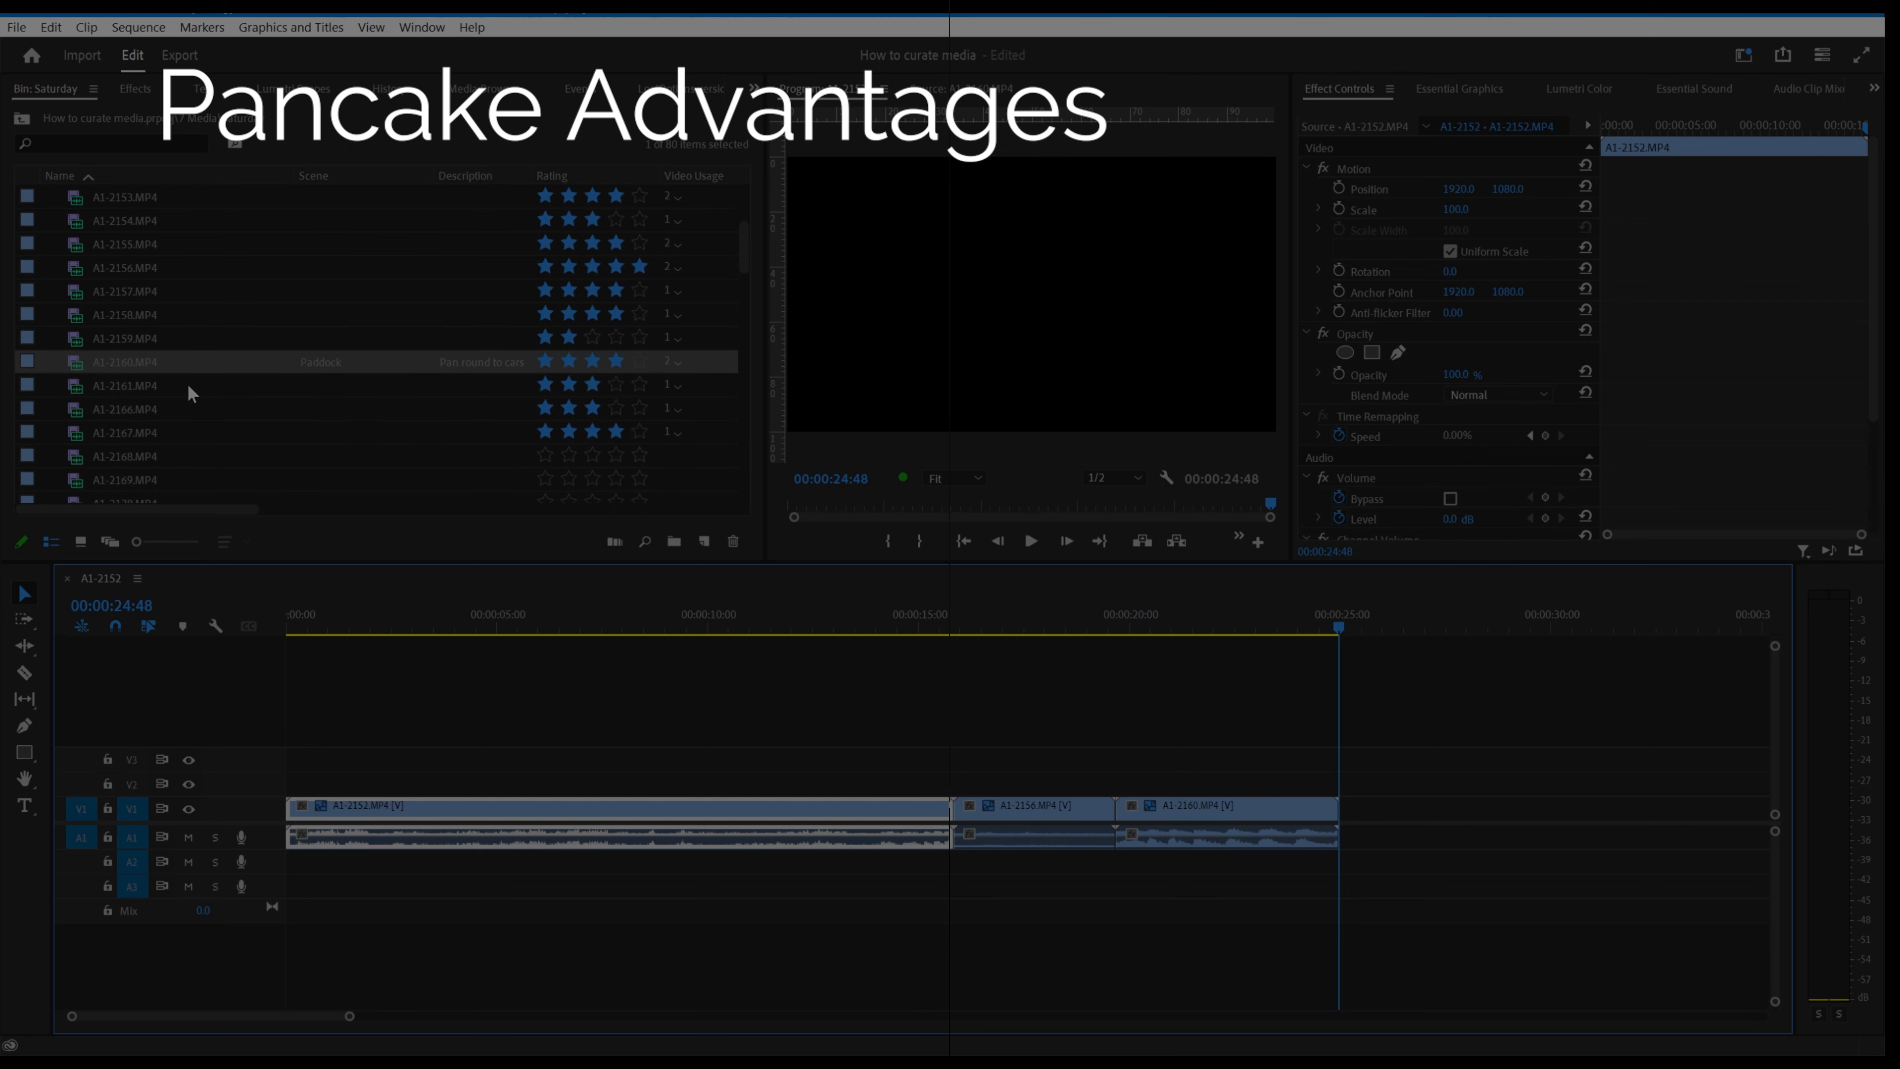
scroll(187, 383, down, 2)
scroll(187, 384, down, 3)
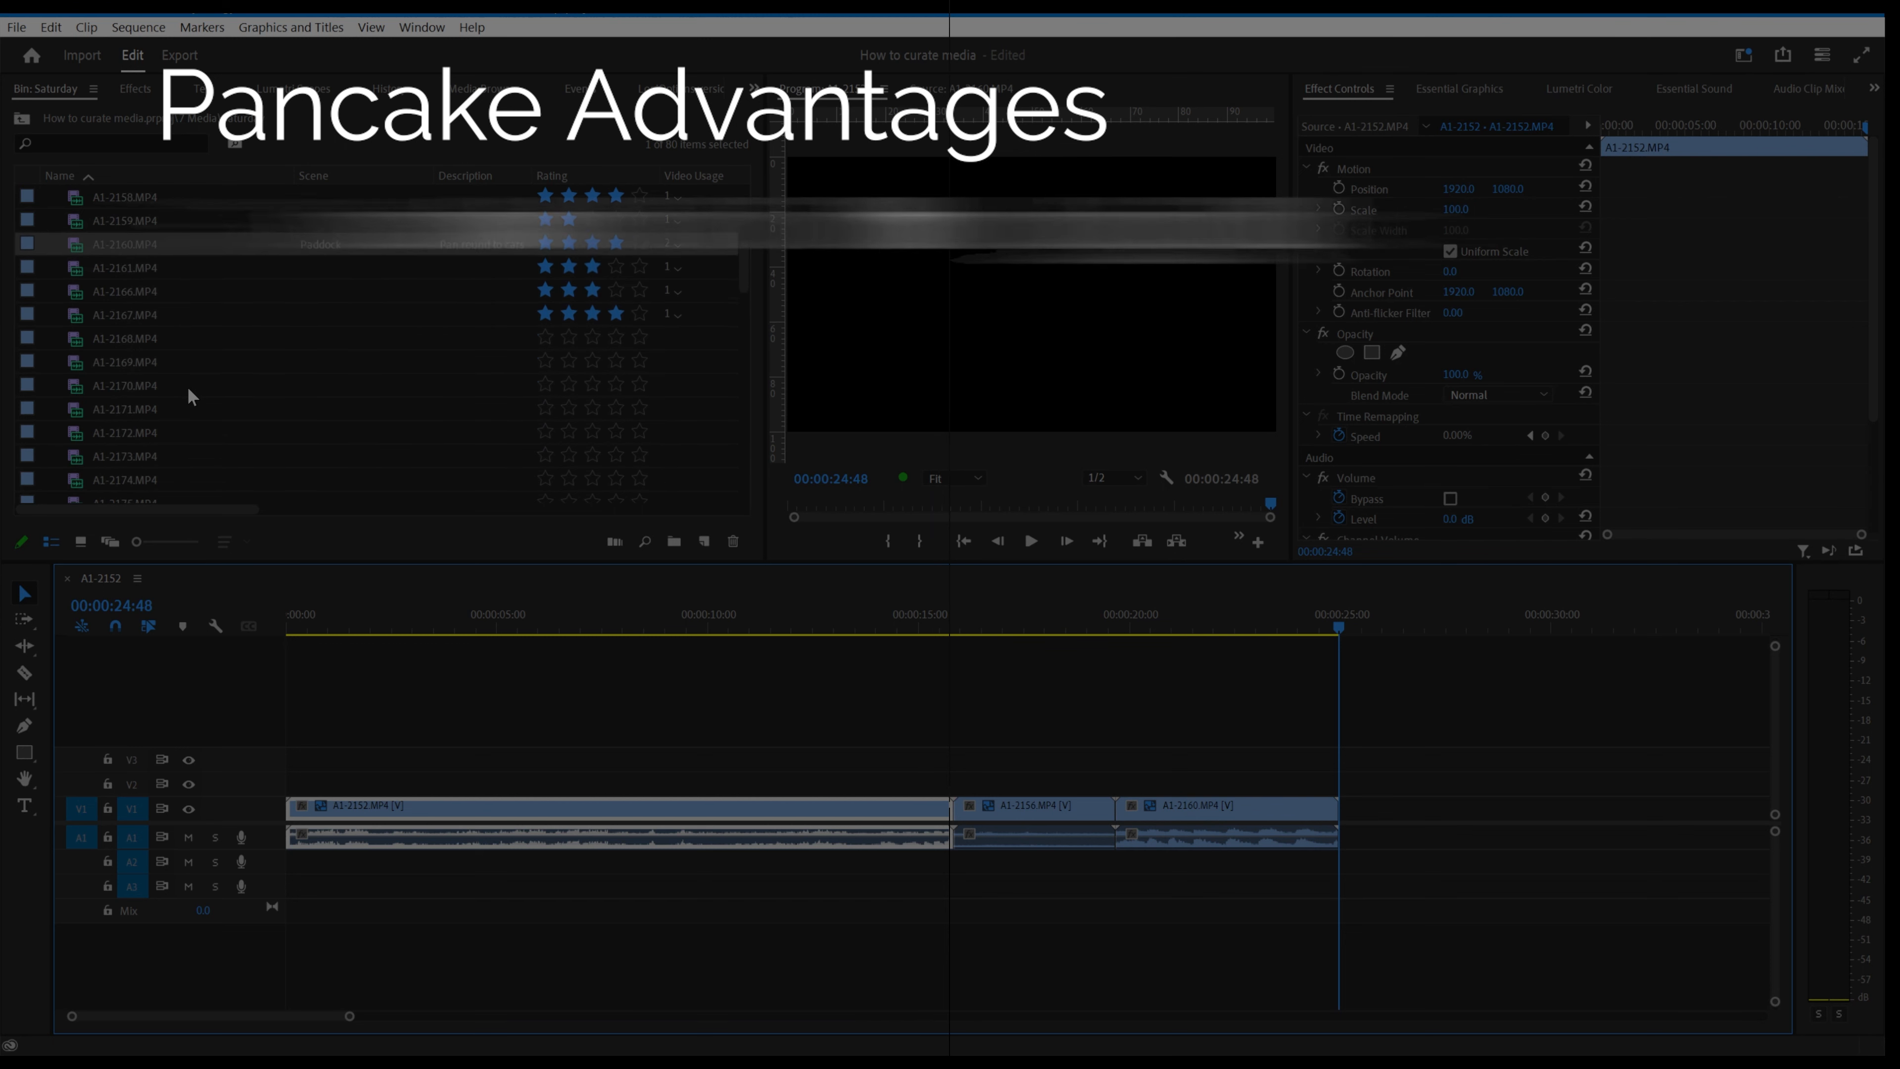
scroll(187, 388, up, 2)
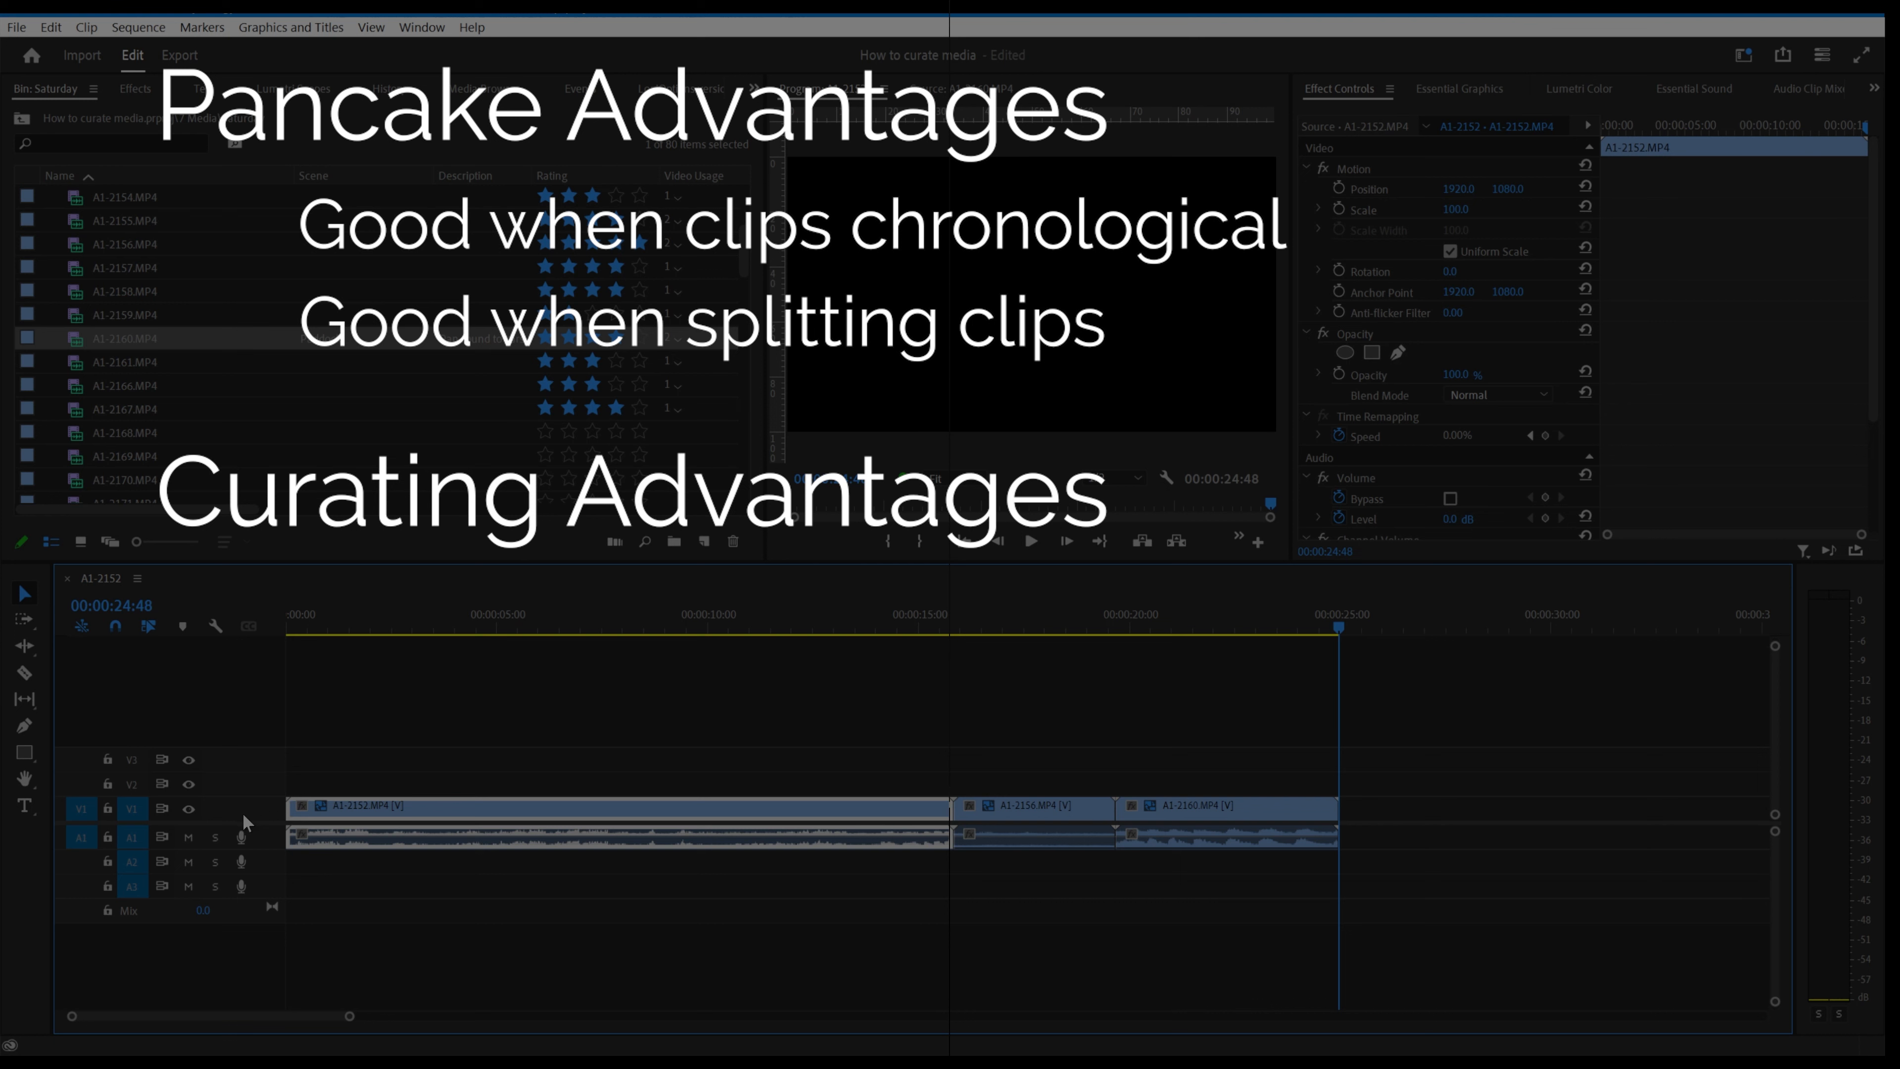
scroll(405, 347, up, 1)
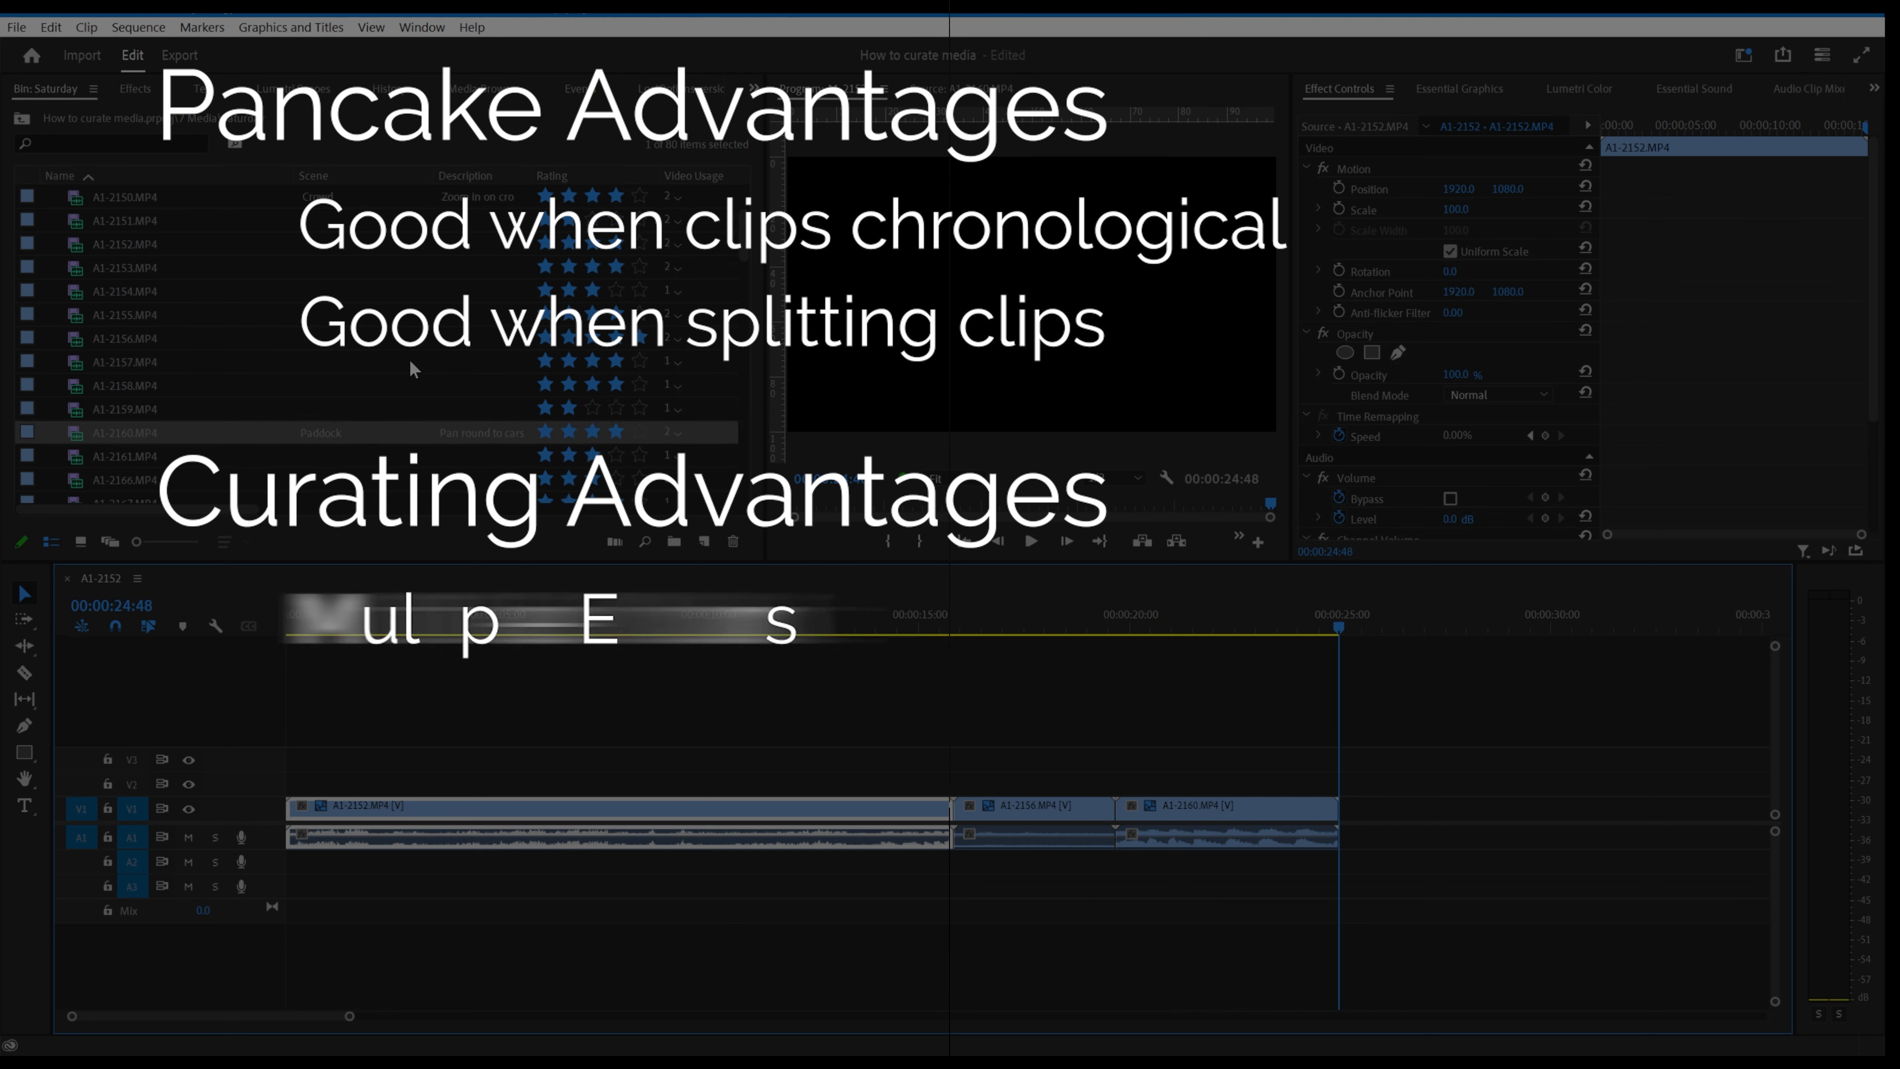
scroll(409, 359, down, 2)
scroll(410, 359, down, 6)
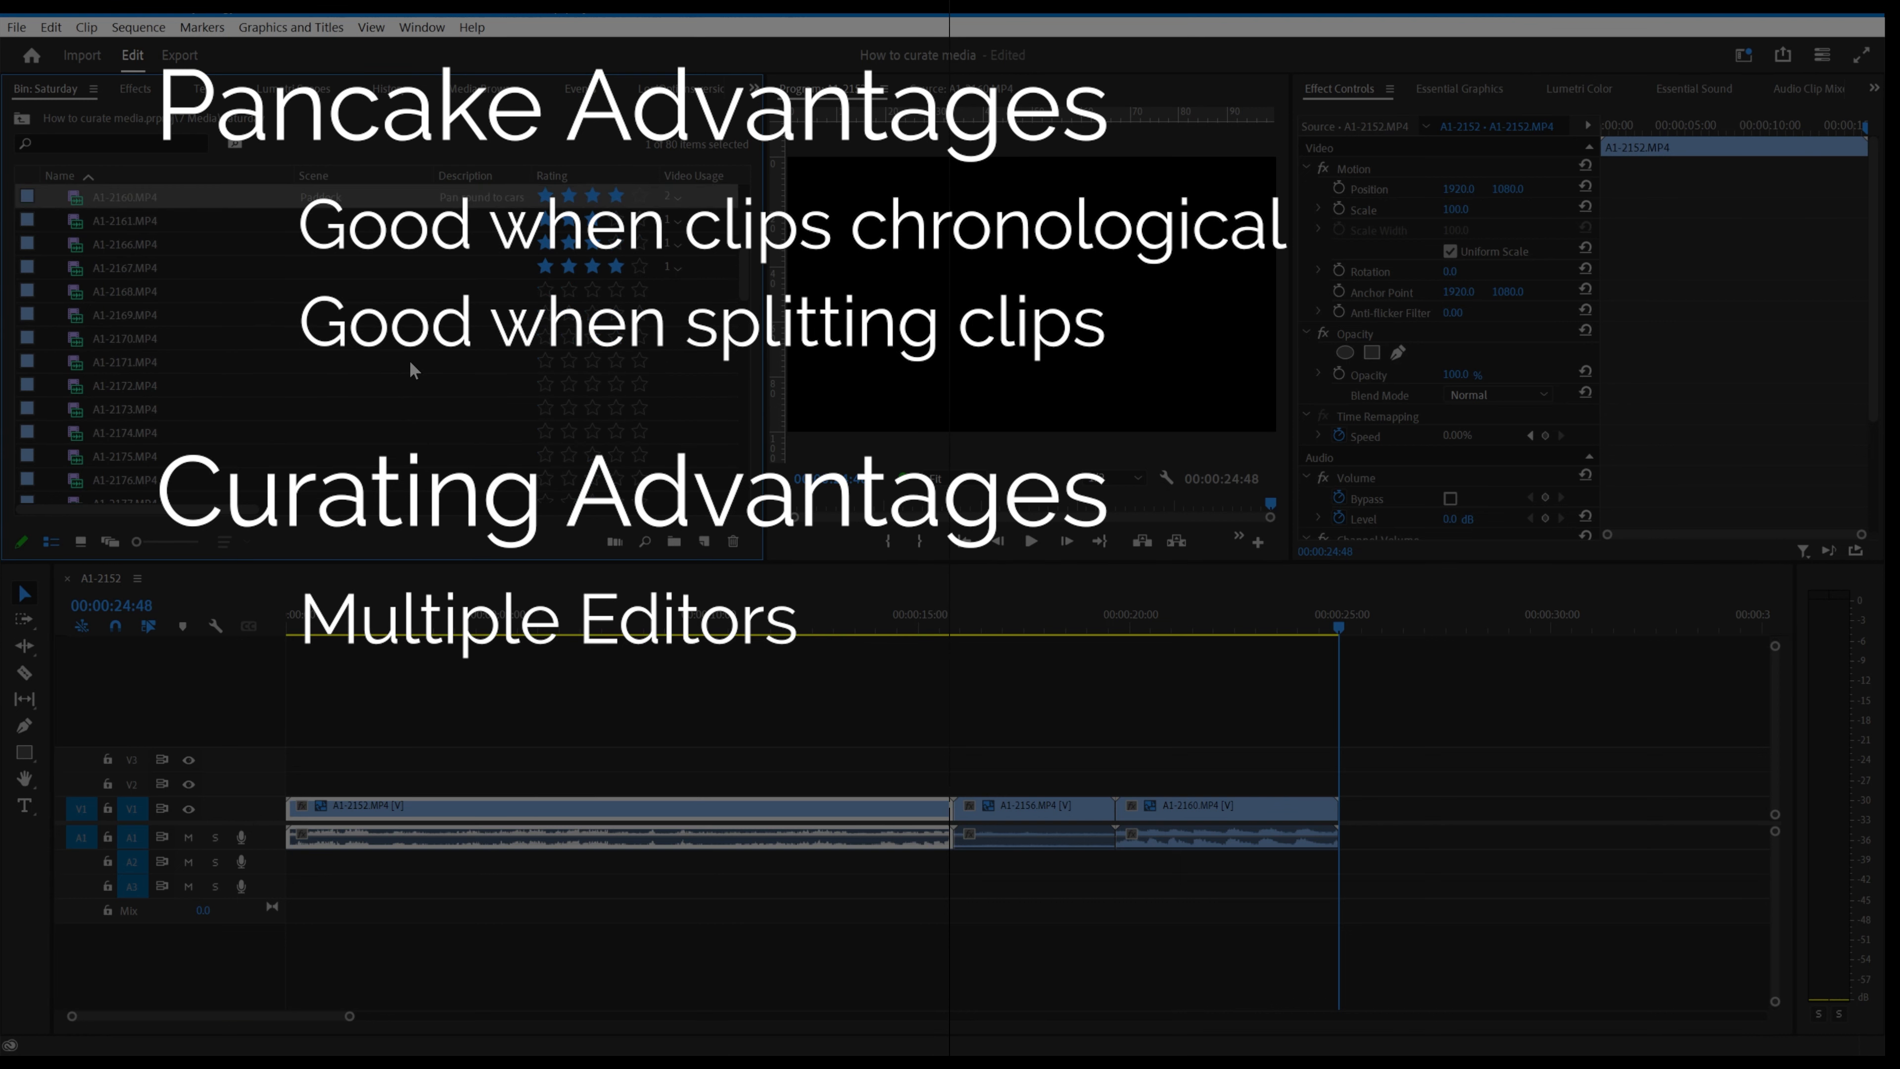
scroll(410, 366, down, 5)
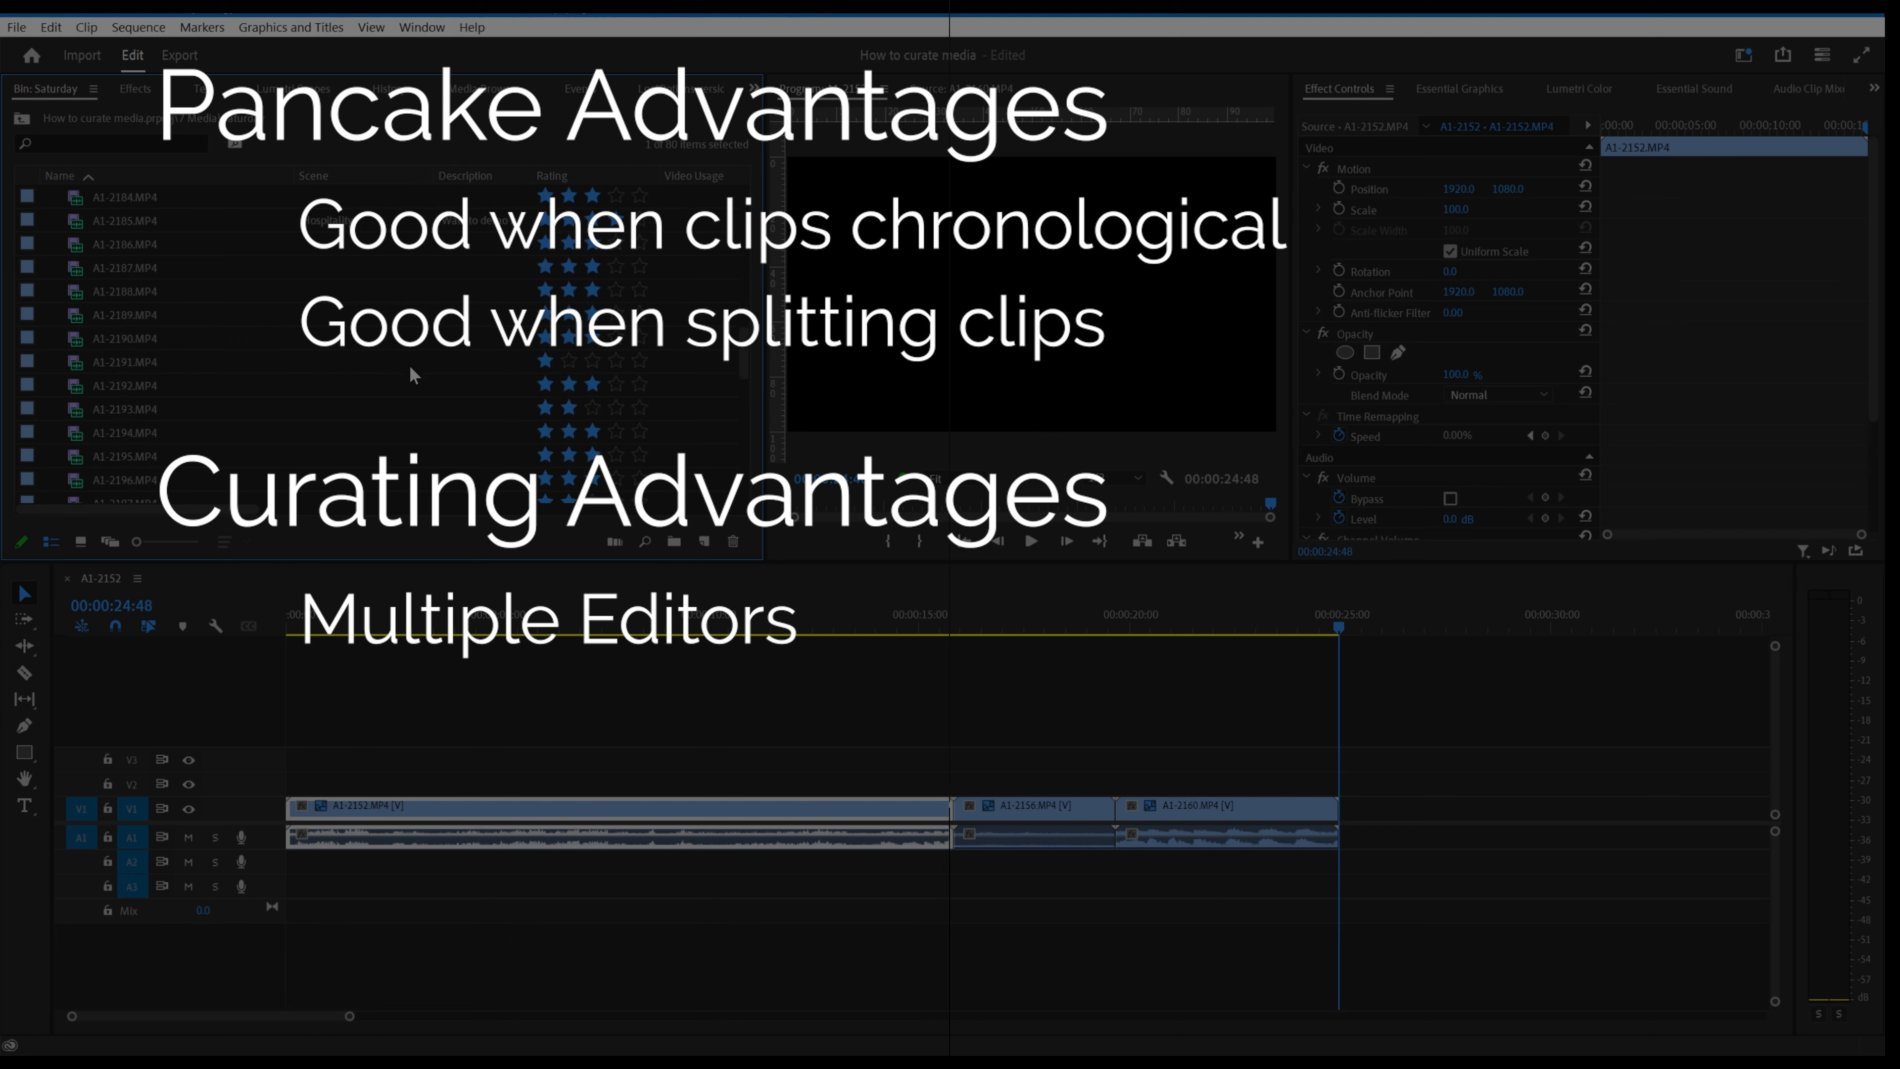
scroll(410, 374, down, 2)
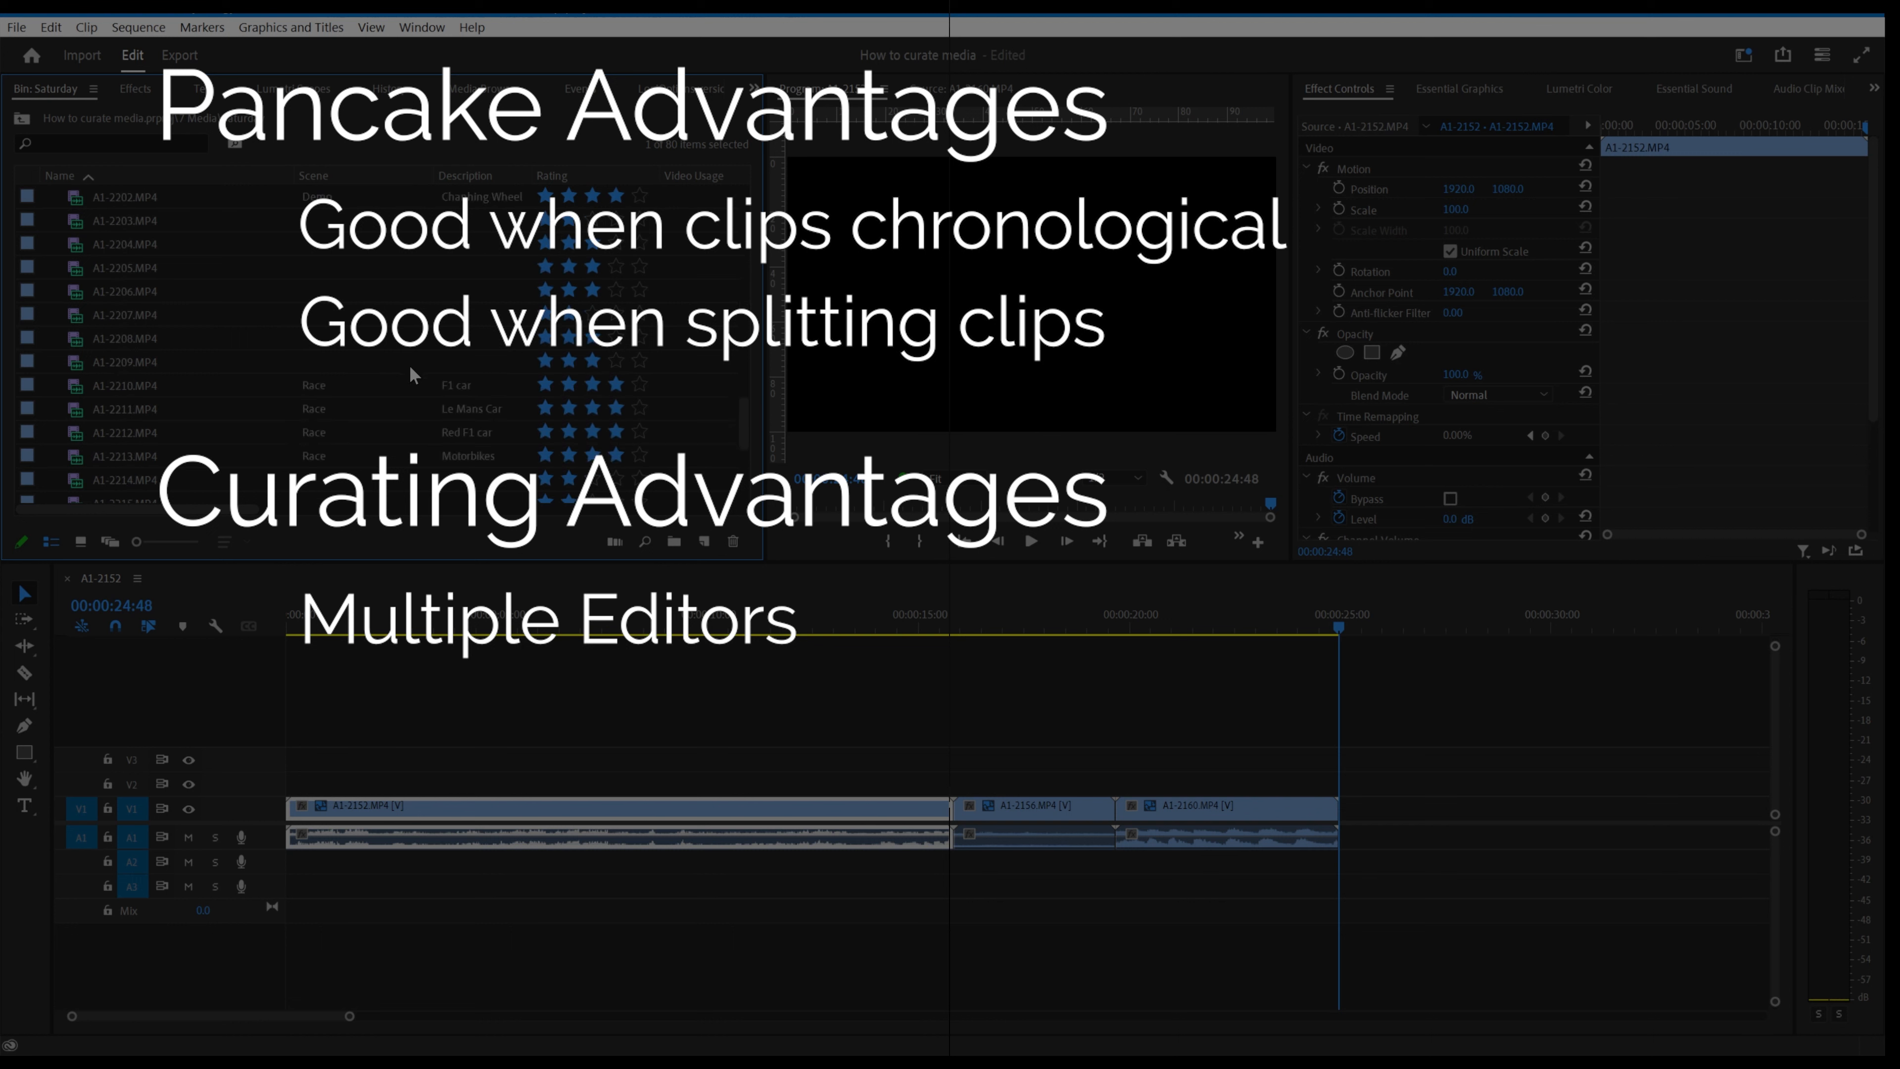